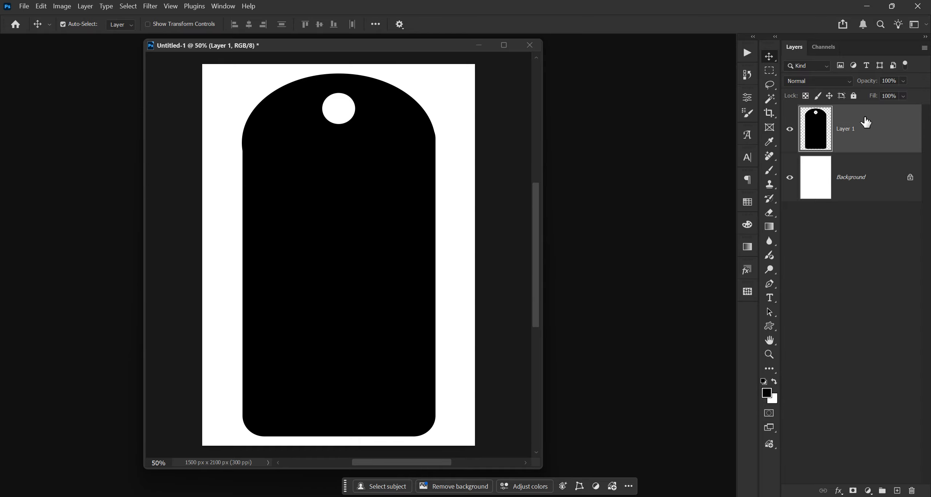
Step: Open texture 1.jpg, texture 2.jpg and Watercolor_paper.jpg from the Kimi Share Tag folder
right_click(865, 129)
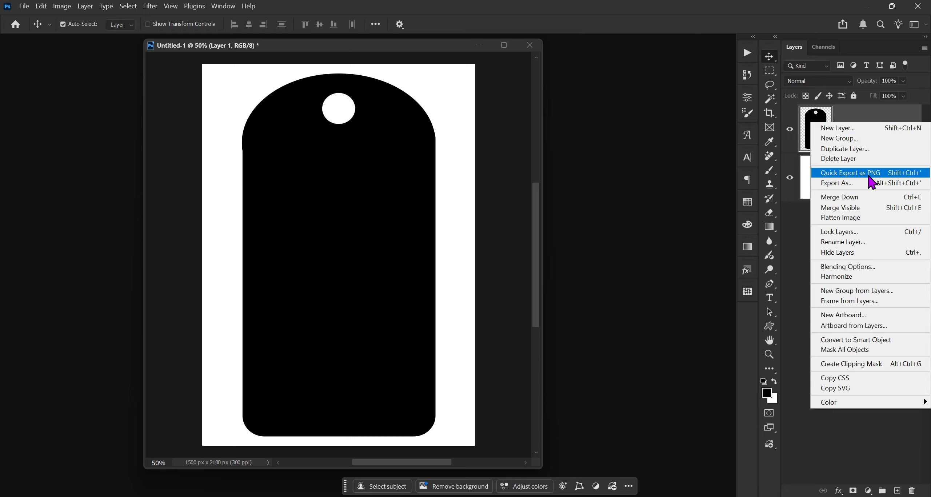
click(868, 109)
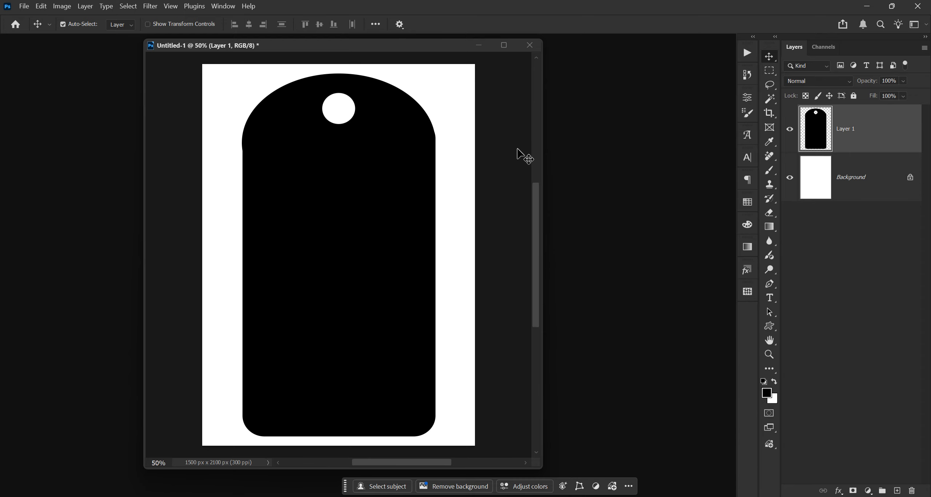
key(ctrl)
key(ctrl+o)
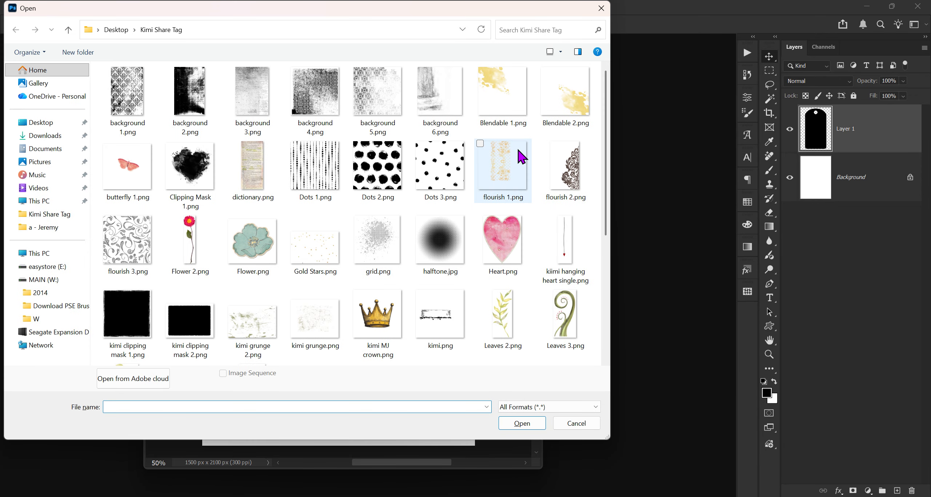
scroll(395, 108, down, 5)
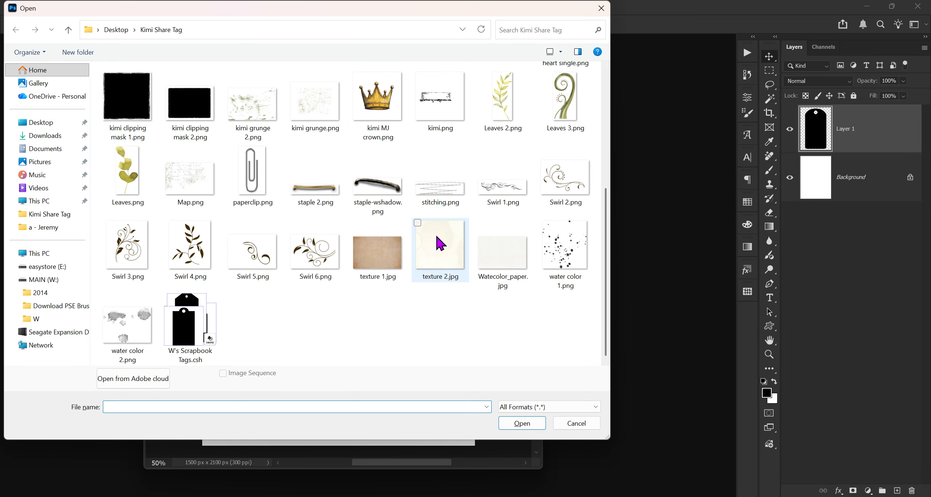
mouse_move(447, 257)
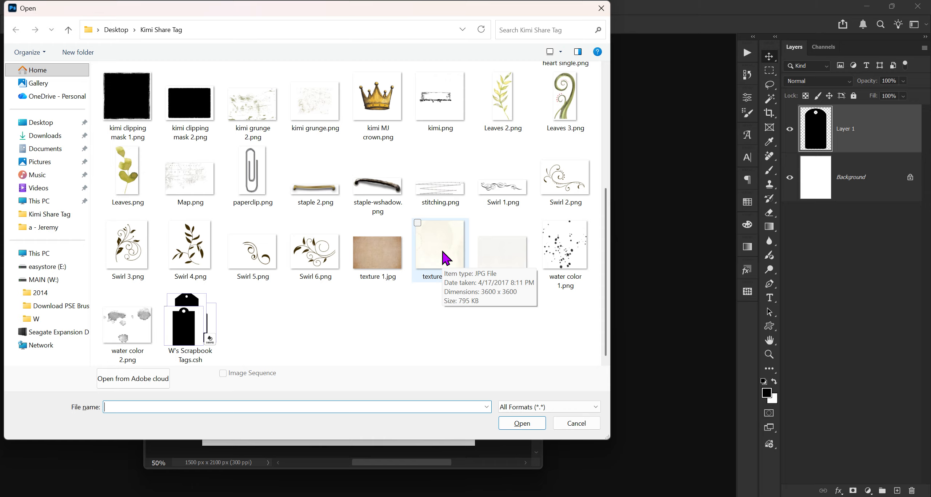
click(419, 253)
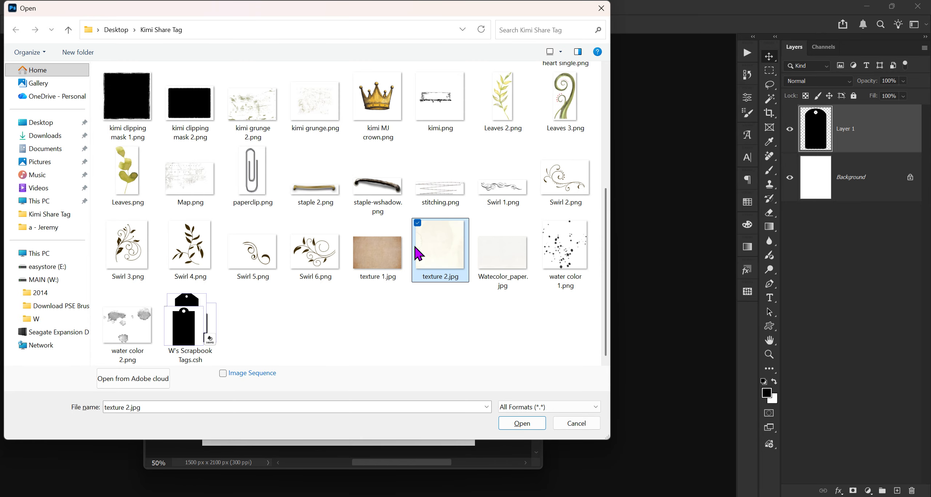
ctrl+click(505, 267)
ctrl+click(392, 260)
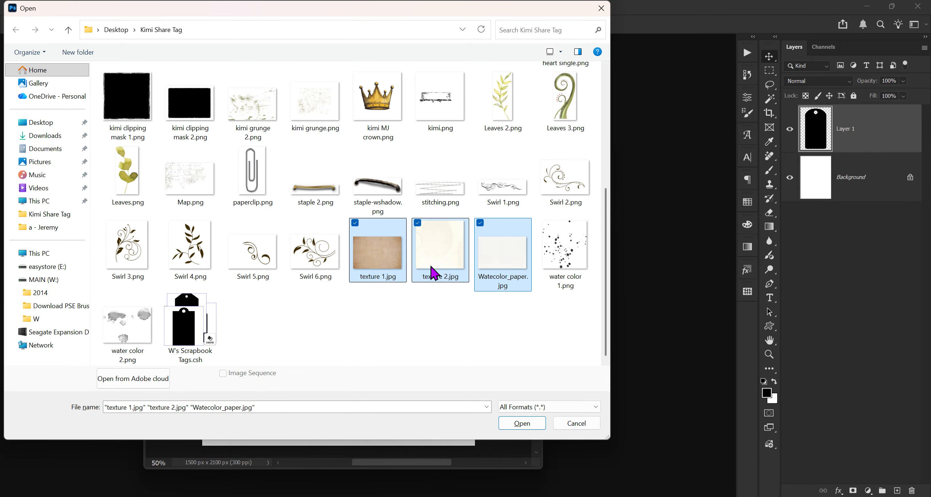
click(524, 424)
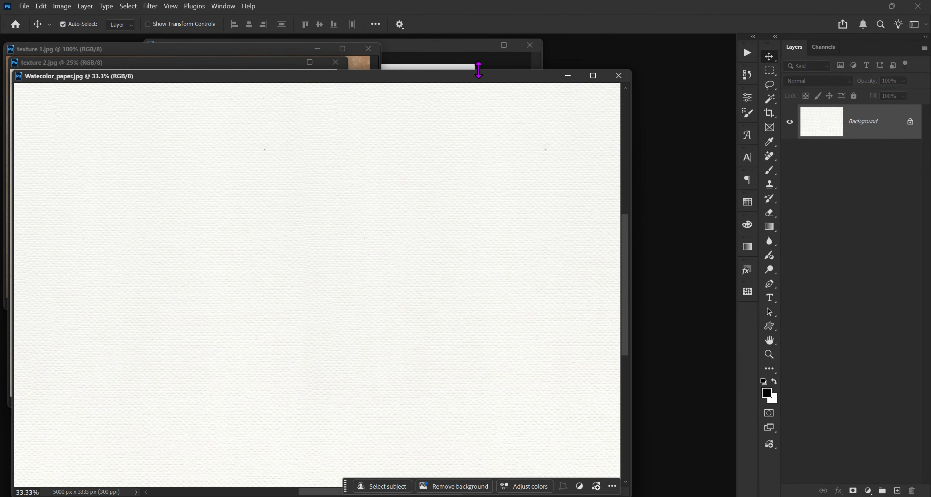
Step: Arrange the image windows, drag the texture 1 image into the tag document as a new layer, and close texture 1
drag(480, 77, 518, 371)
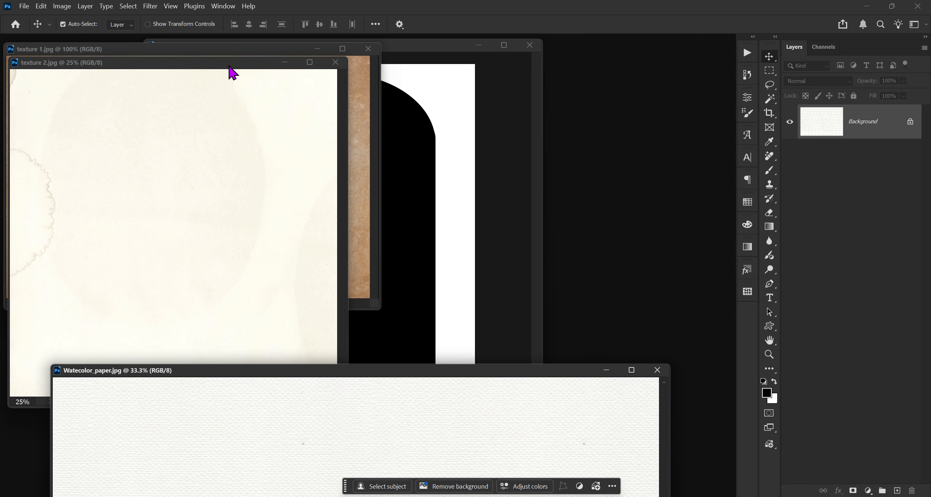
drag(231, 66, 309, 322)
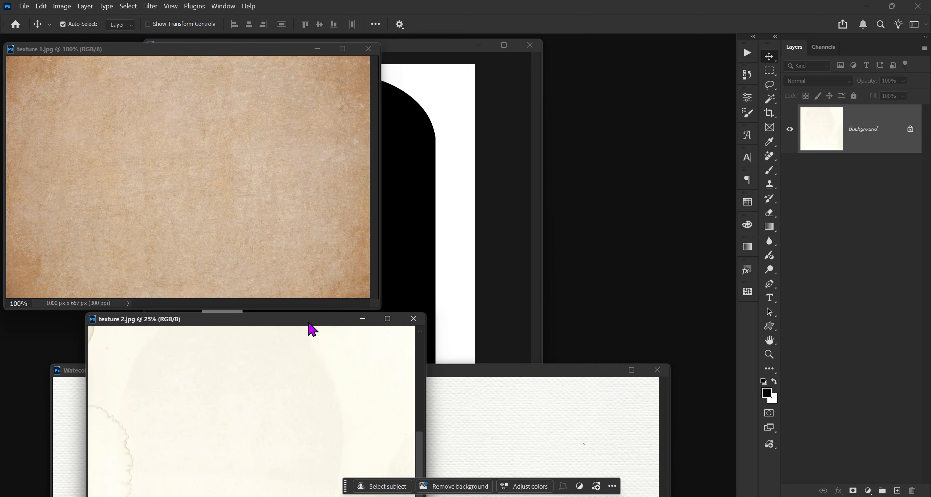
drag(238, 51, 235, 175)
drag(882, 127, 337, 129)
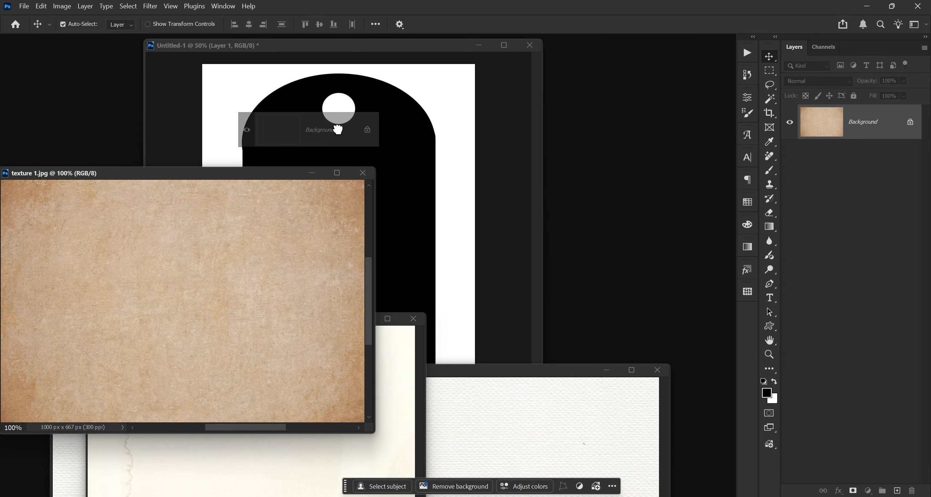
drag(338, 129, 337, 129)
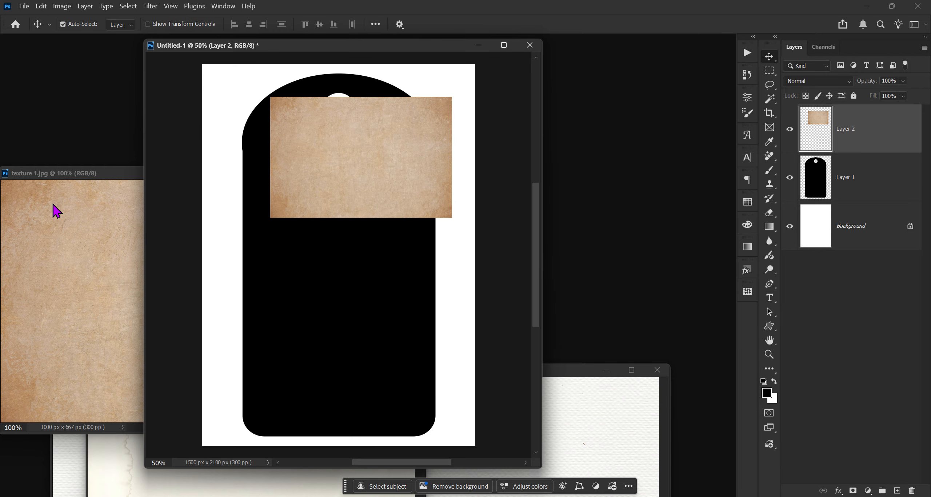
drag(101, 174, 116, 213)
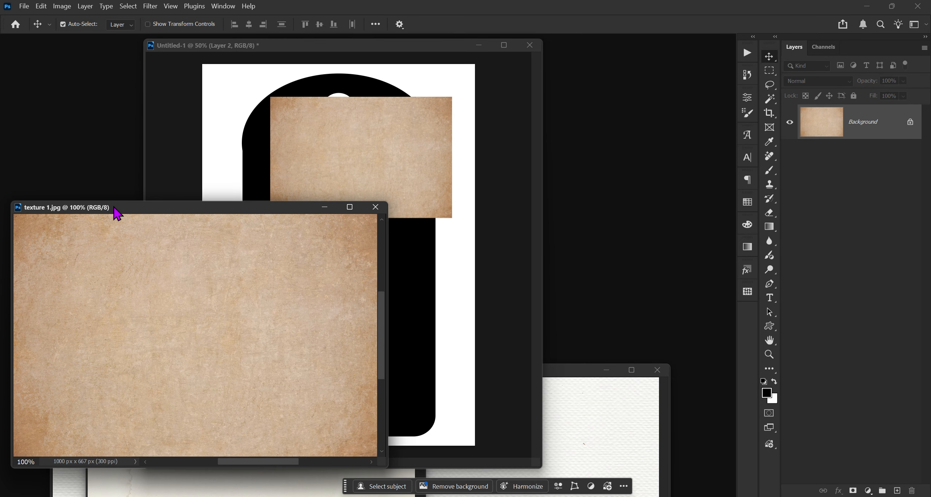
click(375, 207)
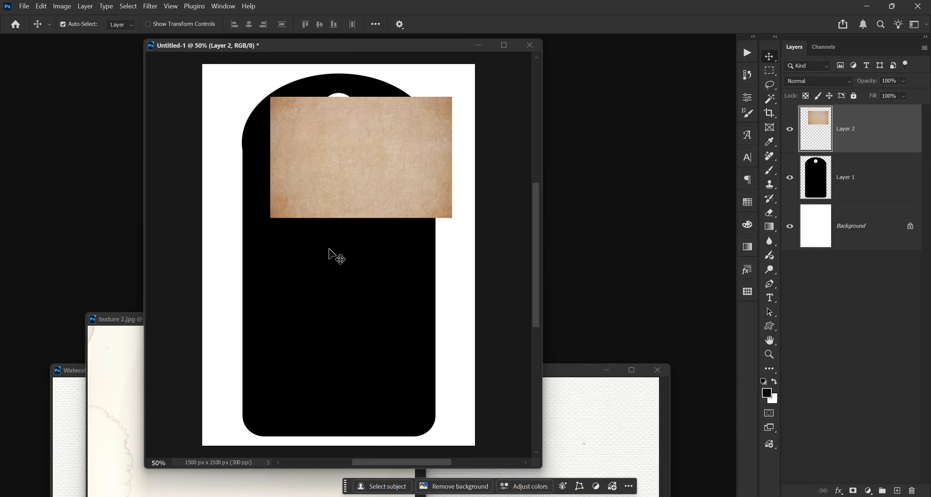
Step: Drag the watercolor paper image into the tag document as a new layer and close its window
click(560, 371)
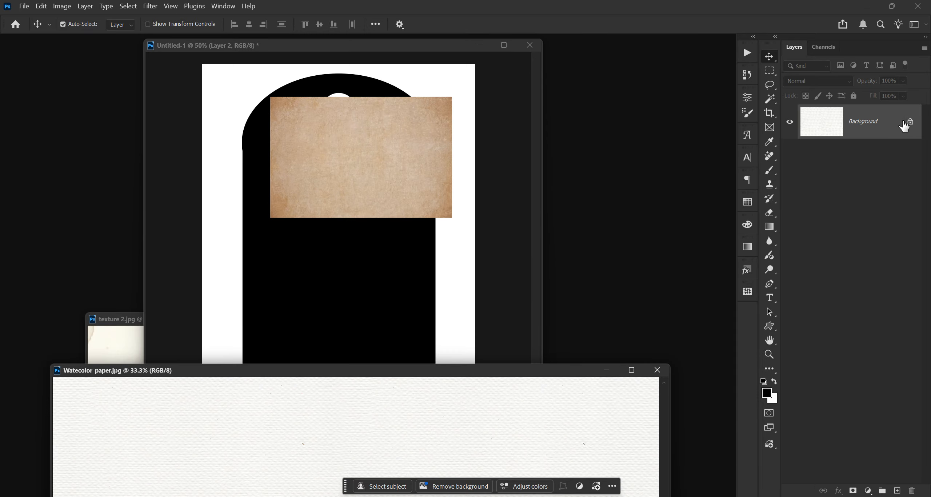
drag(904, 125, 364, 189)
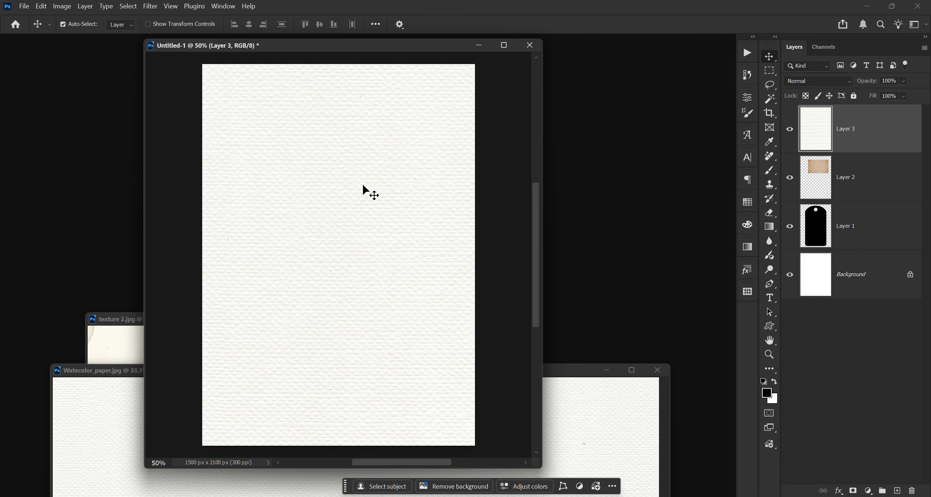
click(658, 369)
click(657, 369)
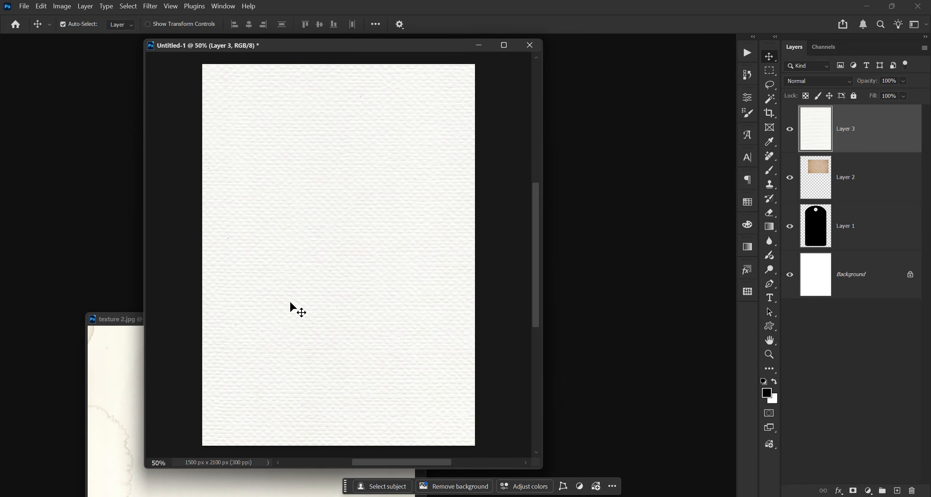
Step: Drag the texture 2 image into the tag document as a new layer and close its window
click(125, 328)
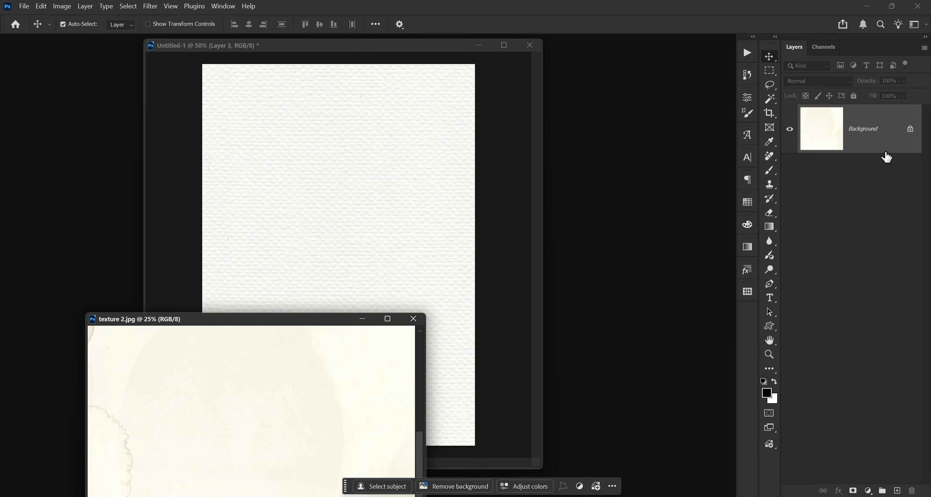
drag(886, 146, 360, 196)
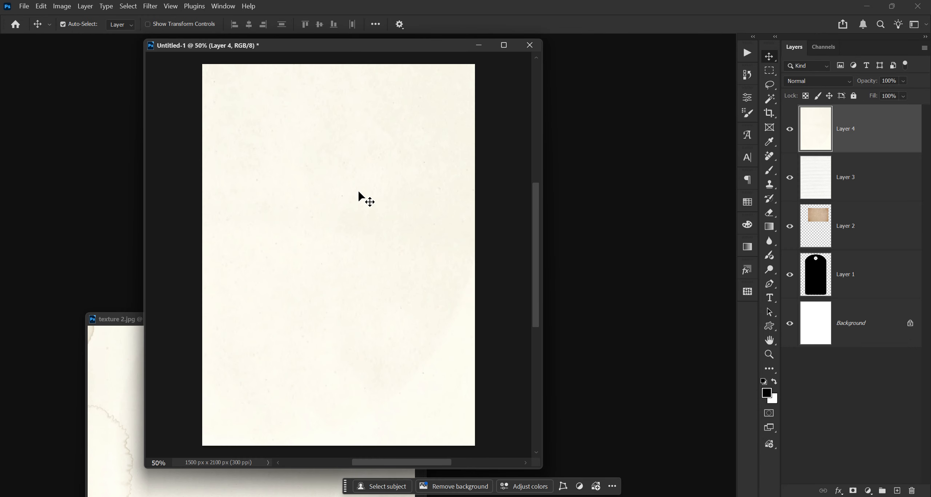
click(123, 321)
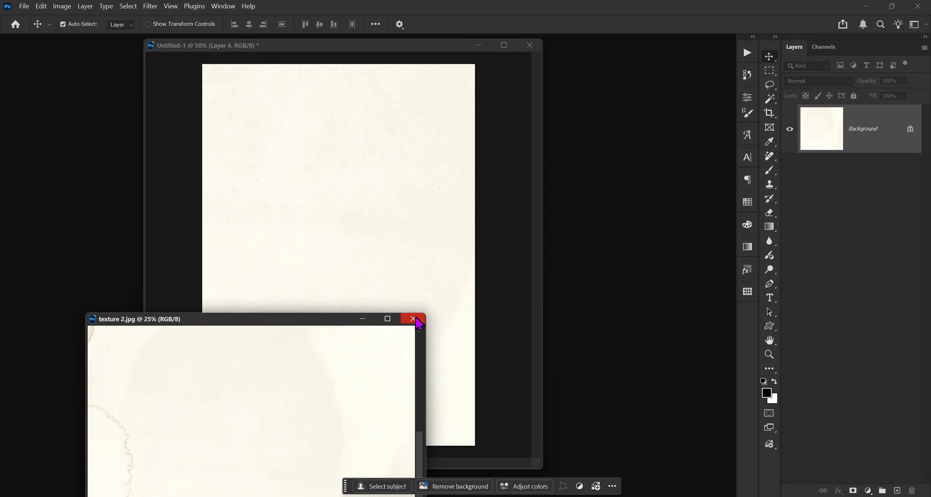
click(414, 319)
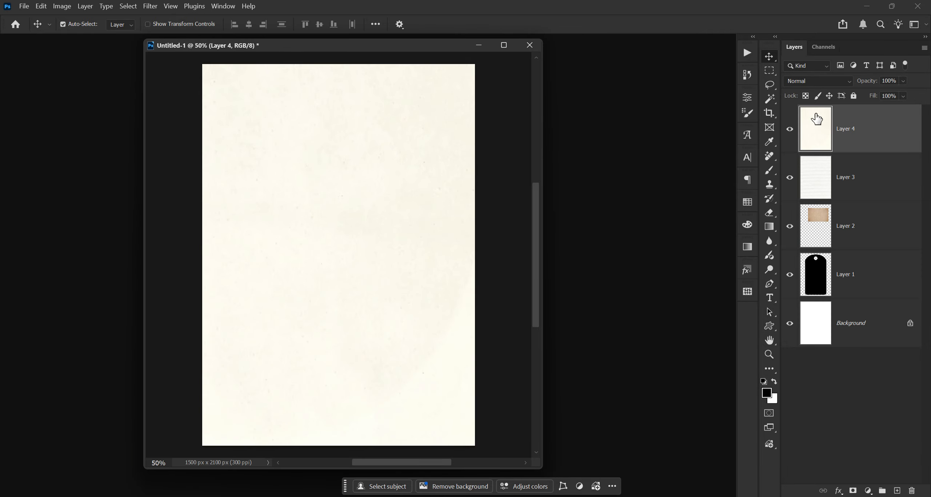
Step: Hide the texture 2 and watercolor paper layers and select the texture 1 layer
click(790, 129)
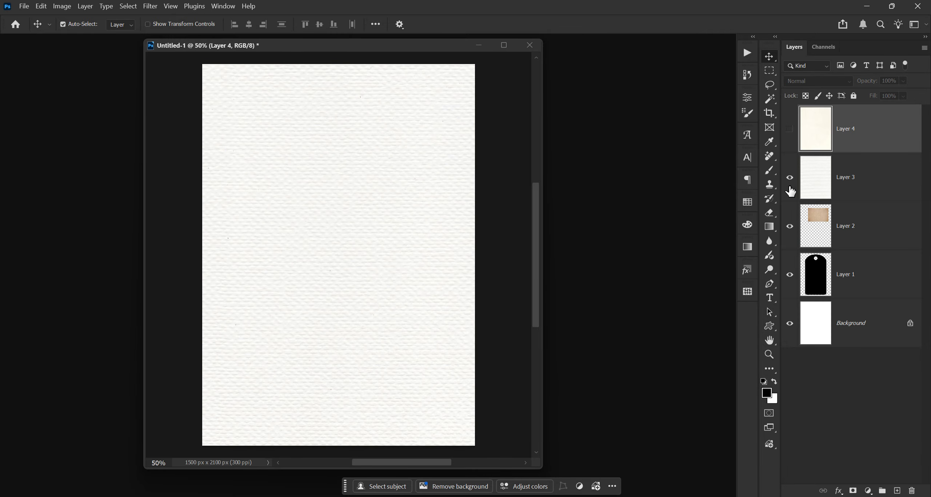
click(789, 178)
click(872, 228)
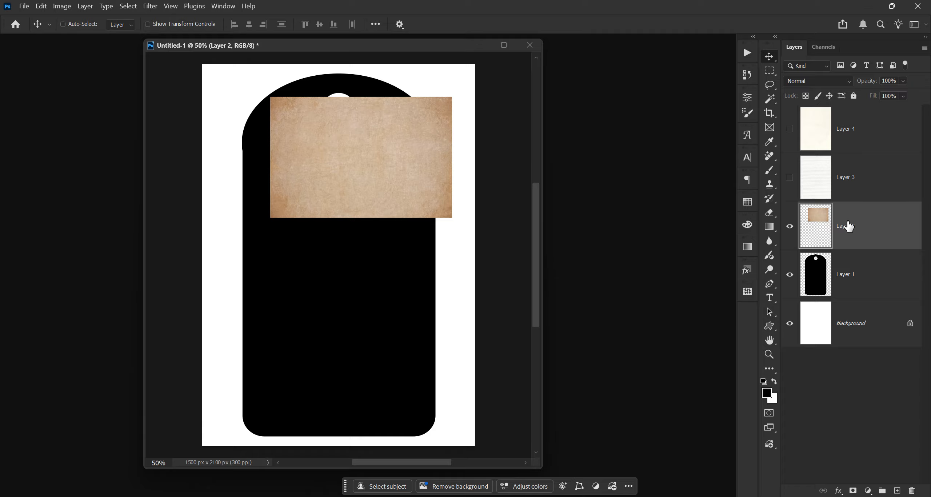
Step: Rotate the texture 1 layer 90° and stretch it to cover the whole canvas
key(ctrl+t)
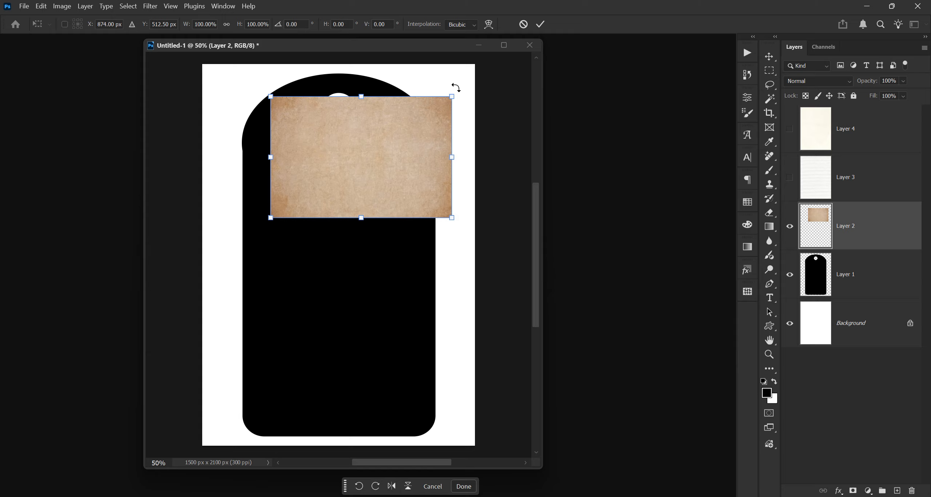
drag(456, 87, 425, 255)
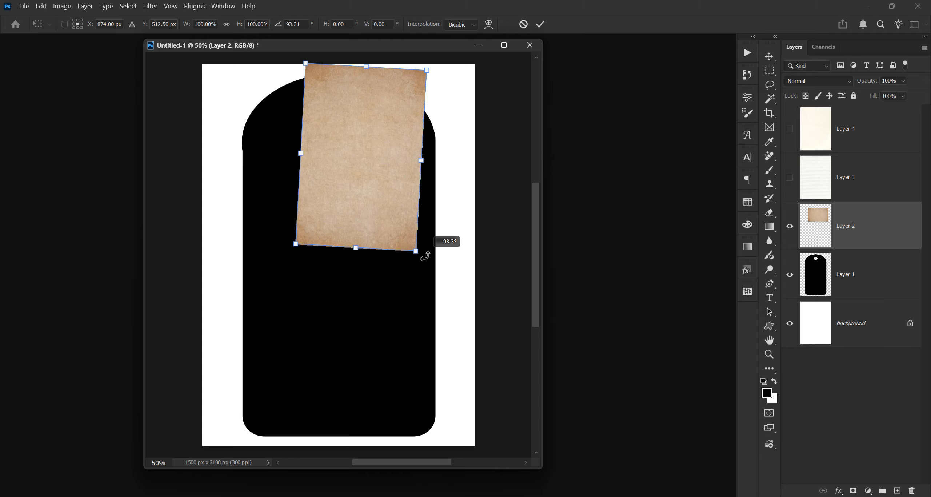
drag(424, 256, 463, 443)
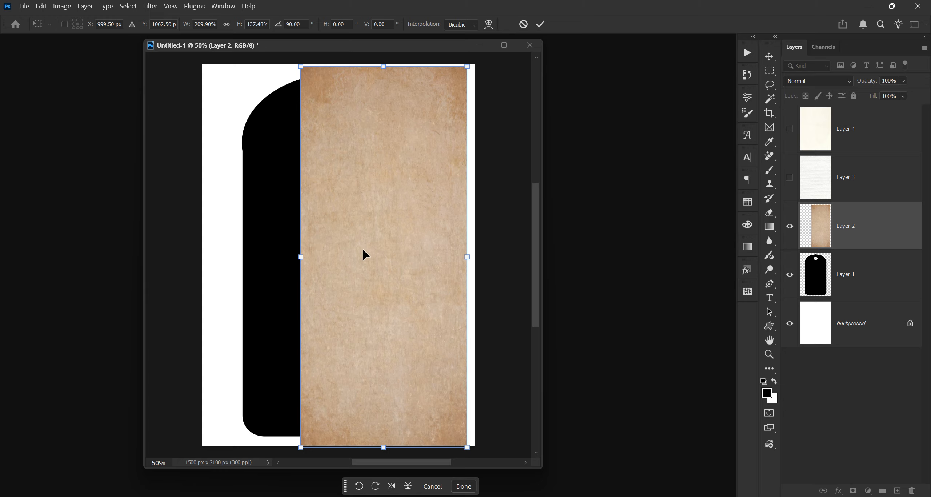
drag(301, 254, 210, 251)
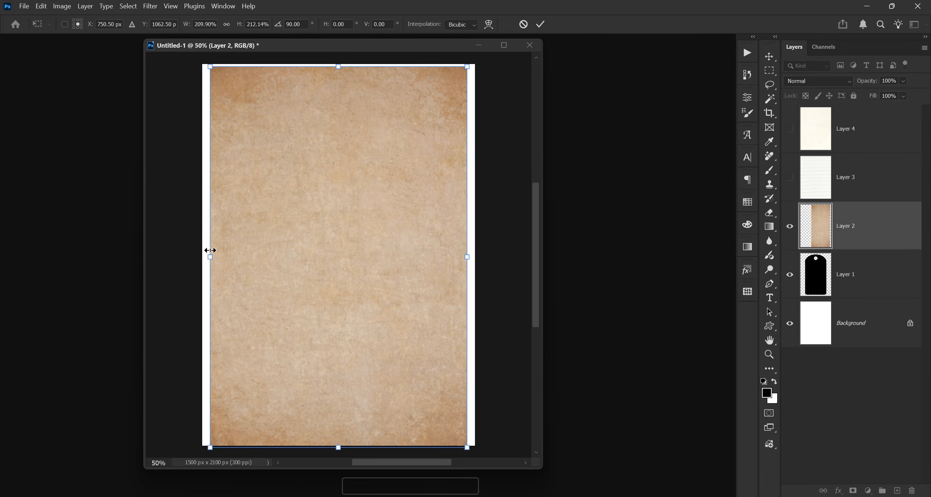
mouse_move(346, 127)
mouse_down()
mouse_move(355, 127)
mouse_move(345, 126)
mouse_up()
key(Return)
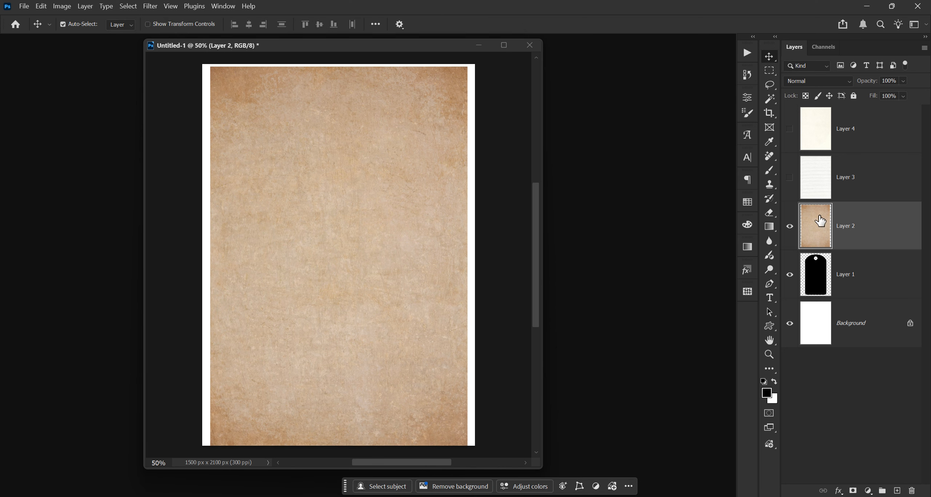
Step: Clip the texture layer to the tag shape and merge it down into the tag layer
alt+click(863, 248)
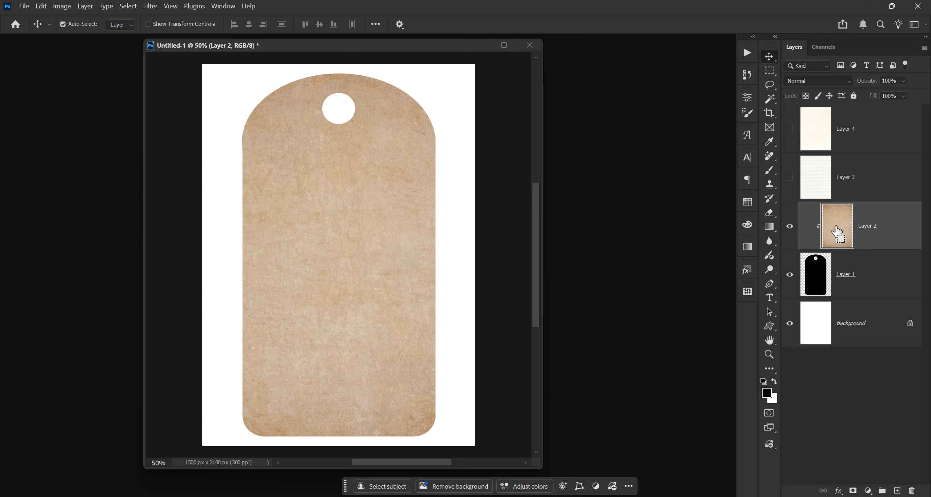
key(ctrl+e)
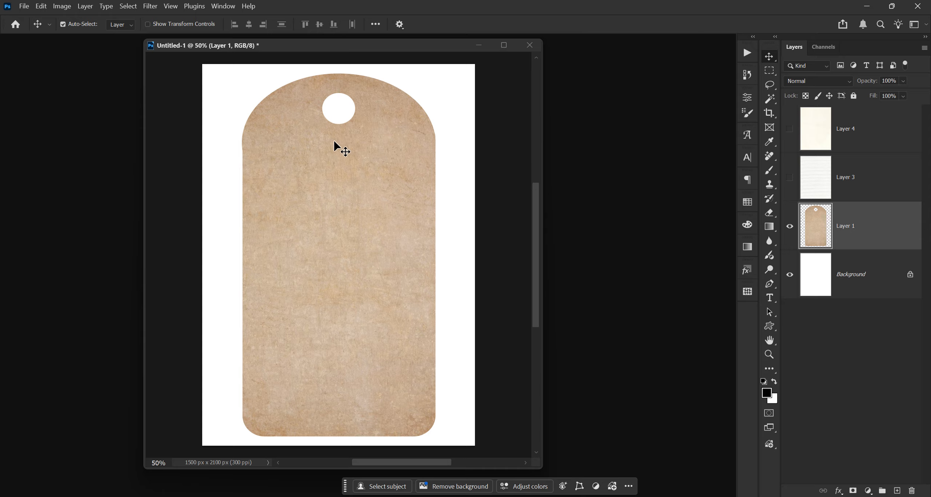
Step: Rename the merged tag layer as tag
double_click(844, 226)
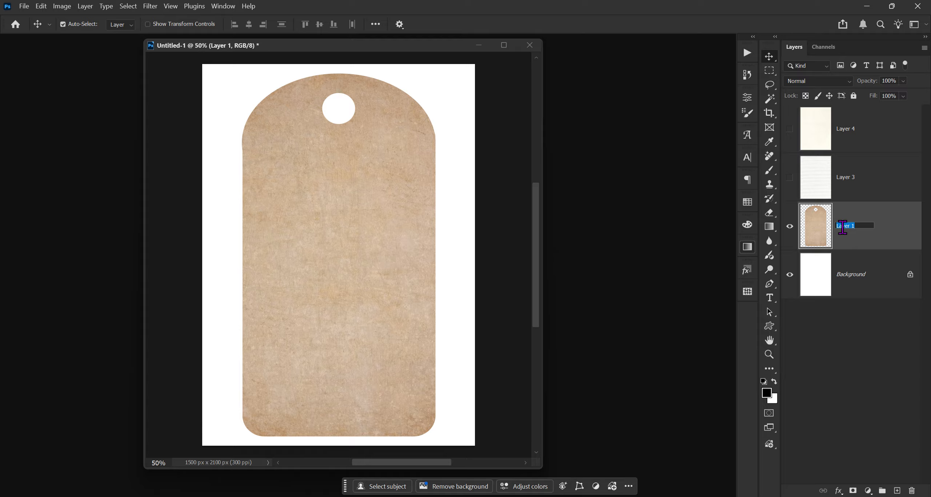
text(tag)
key(Return)
Step: Move the texture 2 layer below the watercolor paper layer and make it visible
drag(857, 133, 859, 187)
click(790, 177)
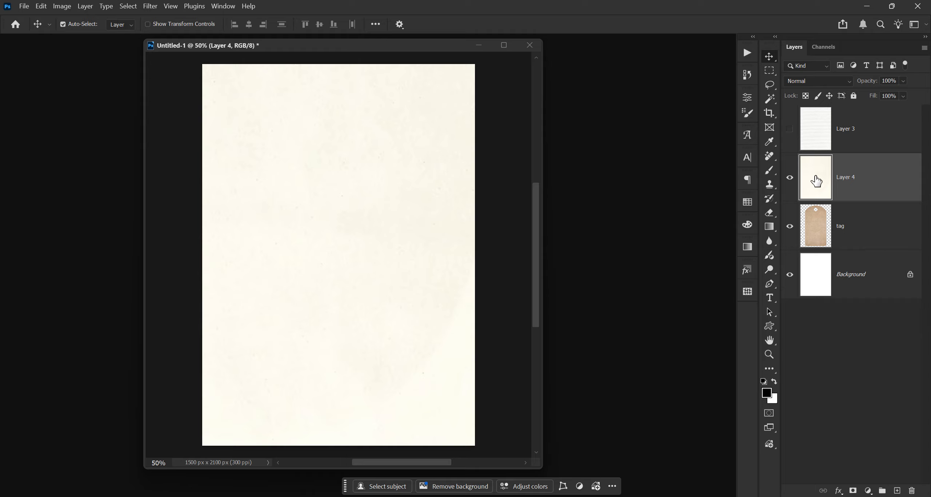
Step: Scale the texture 2 layer down to about 37% width and 61% height over the right part of the tag
key(ctrl+t)
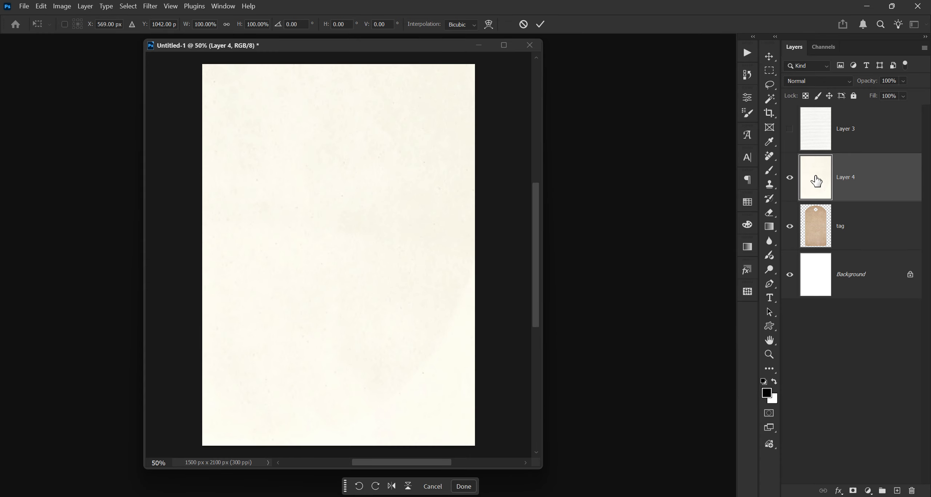
scroll(345, 175, down, 1)
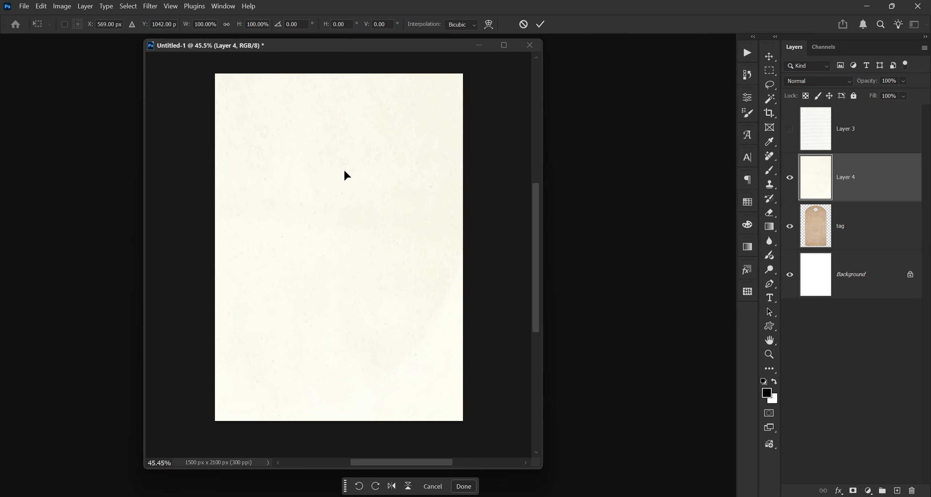
scroll(346, 178, down, 1)
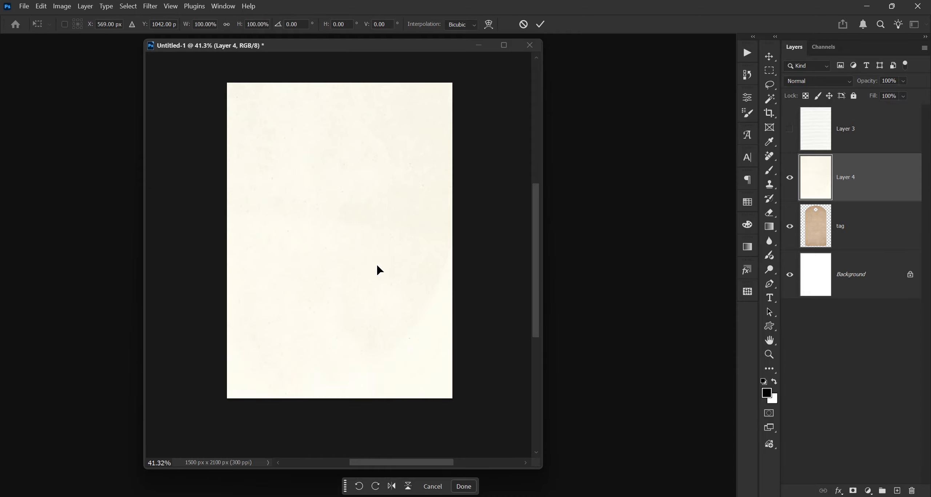
key(ctrl+0)
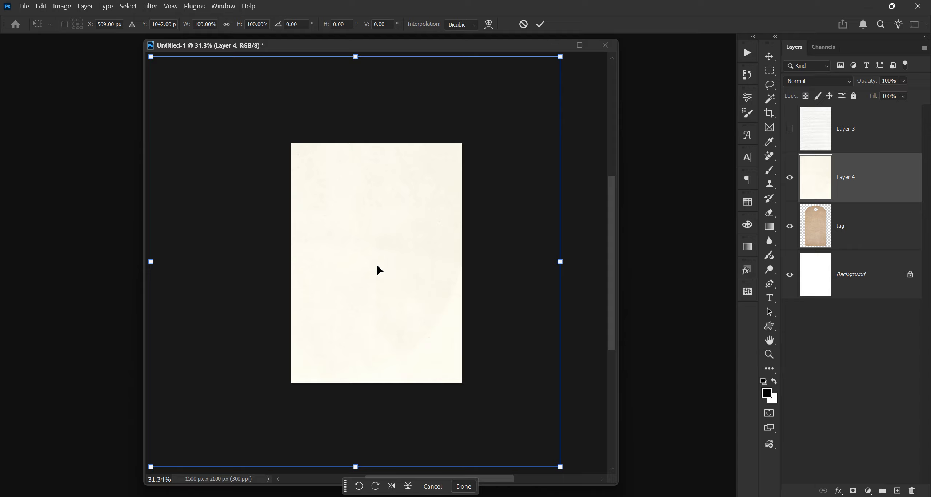
drag(561, 55, 467, 131)
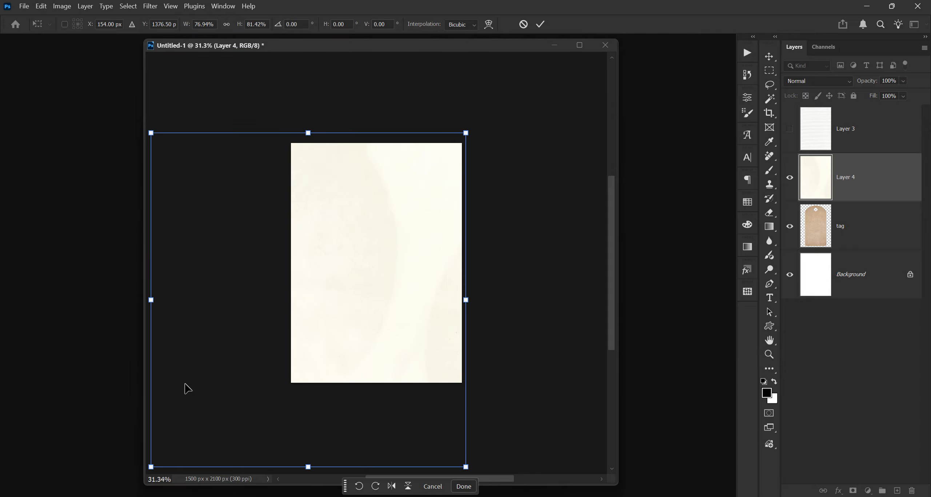
drag(152, 465, 316, 380)
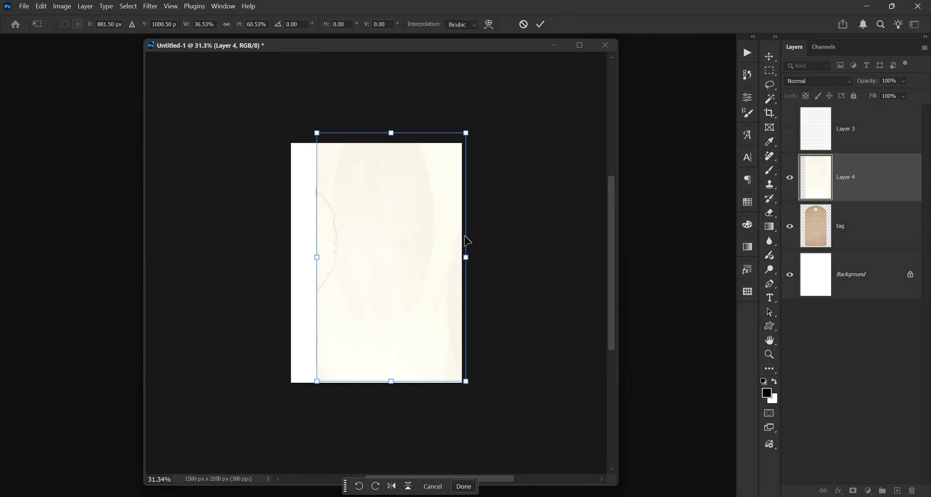
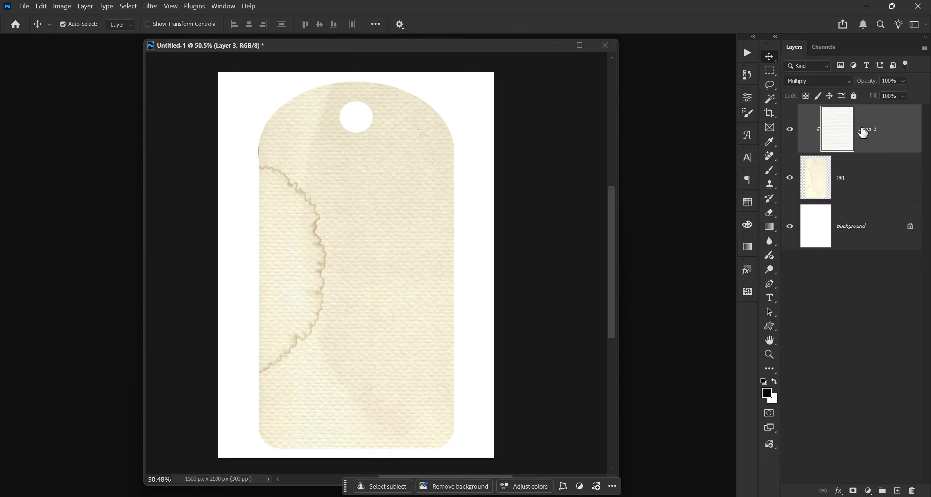
Step: Merge the watercolor paper layer down into the tag layer
key(Delete)
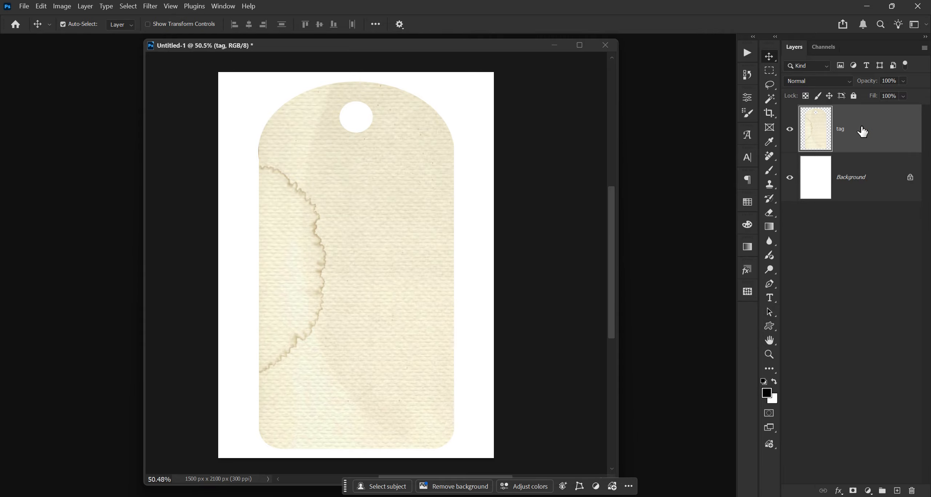
scroll(484, 119, down, 1)
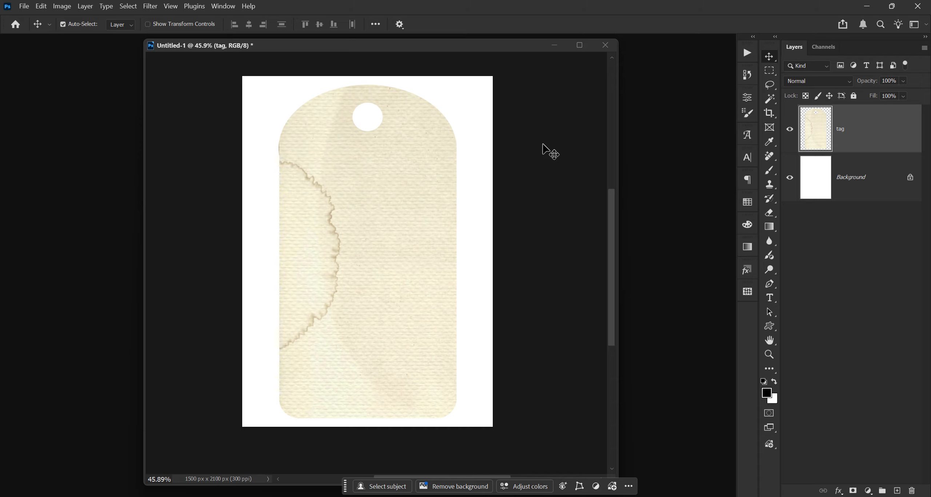
Step: Open background 3.png, Blendable 1.png, grid.png, Gold Stars.png, kimi grunge.png and water color 1.png from the Kimi Share Tag folder
key(ctrl)
key(ctrl)
key(ctrl+o)
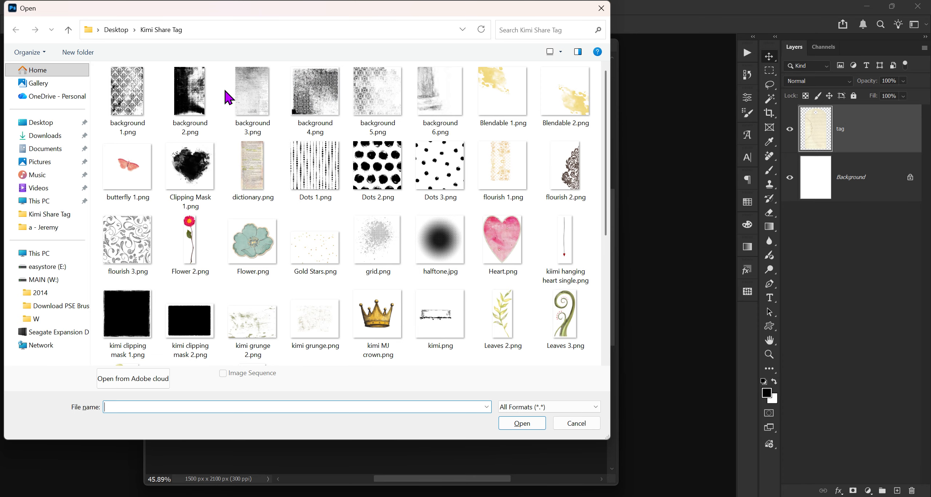
click(255, 94)
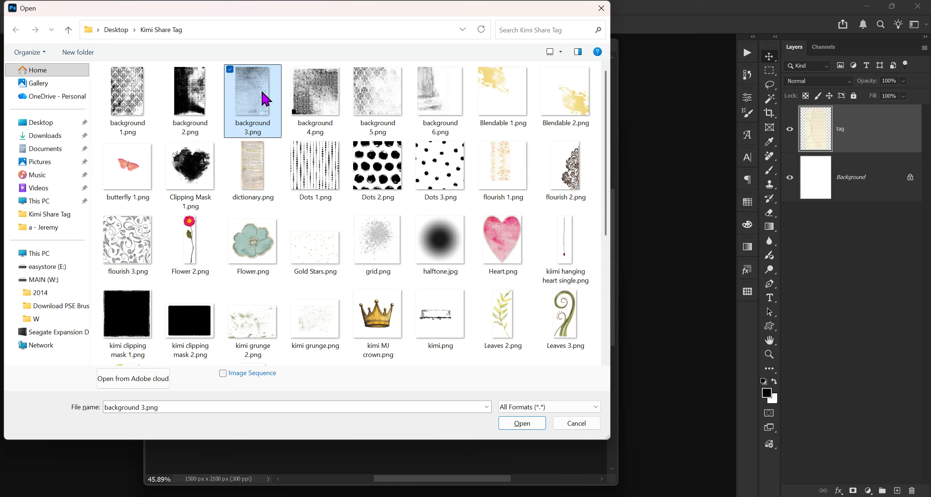
ctrl+click(499, 93)
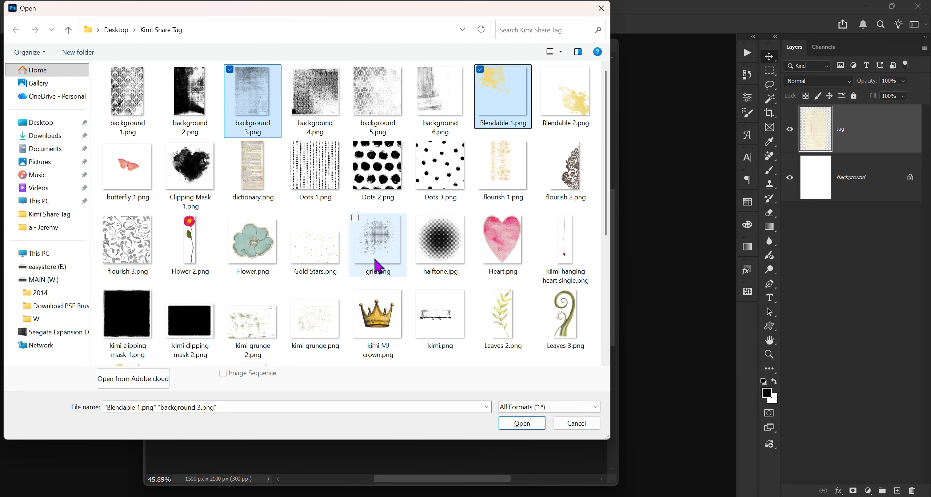
ctrl+click(383, 237)
ctrl+click(312, 253)
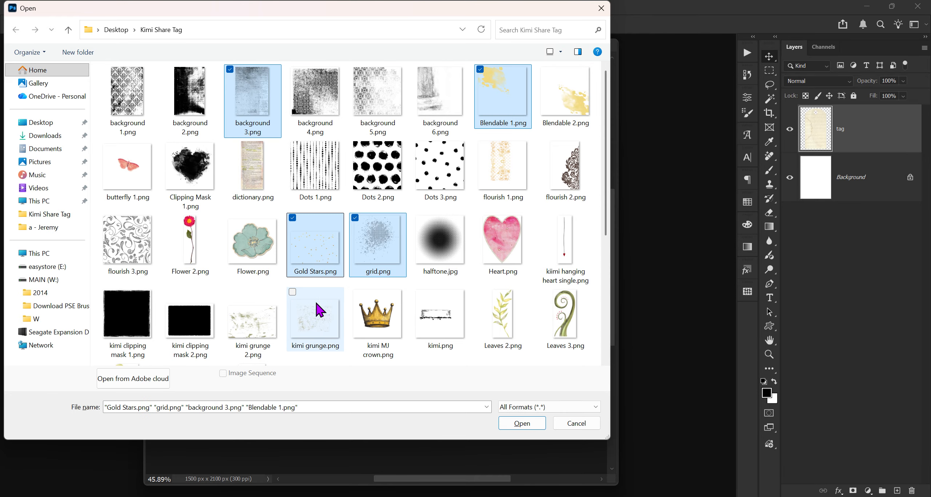
ctrl+click(308, 333)
scroll(309, 333, down, 5)
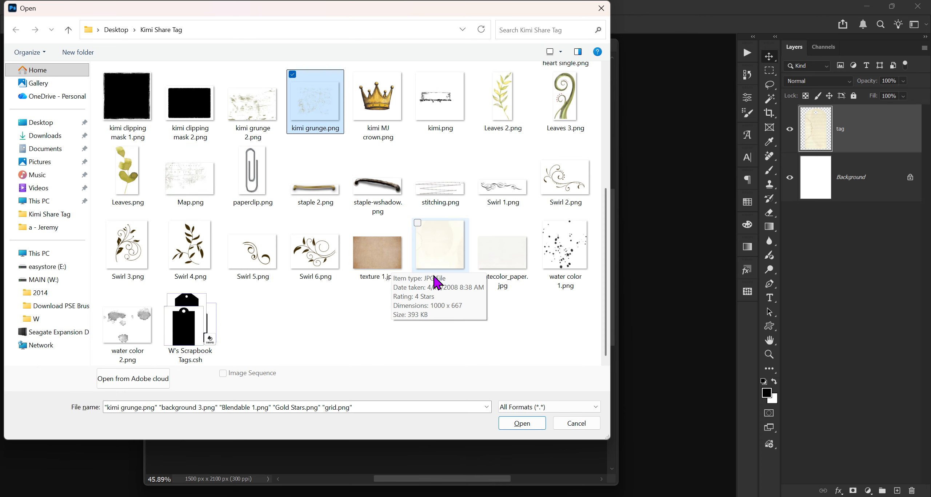
ctrl+click(563, 259)
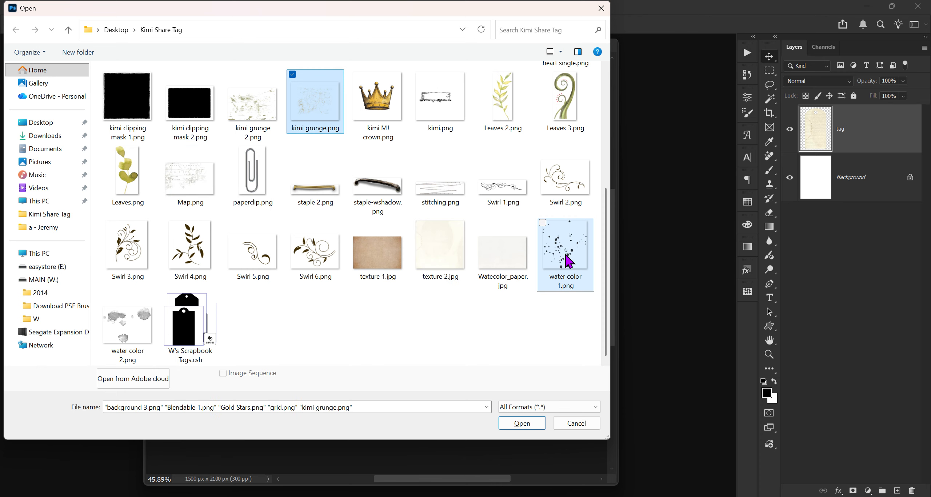
click(525, 428)
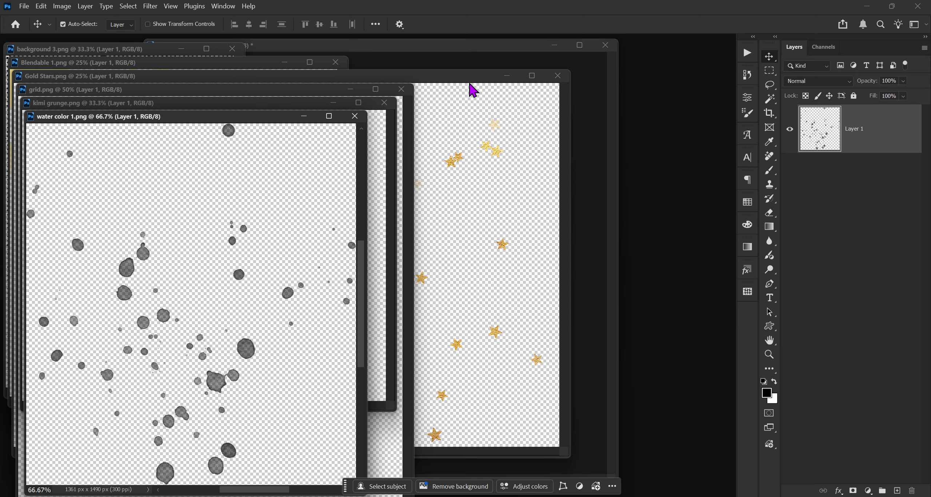
Step: Drag the Blendable 1 image into the tag document as a new layer
drag(472, 77, 650, 472)
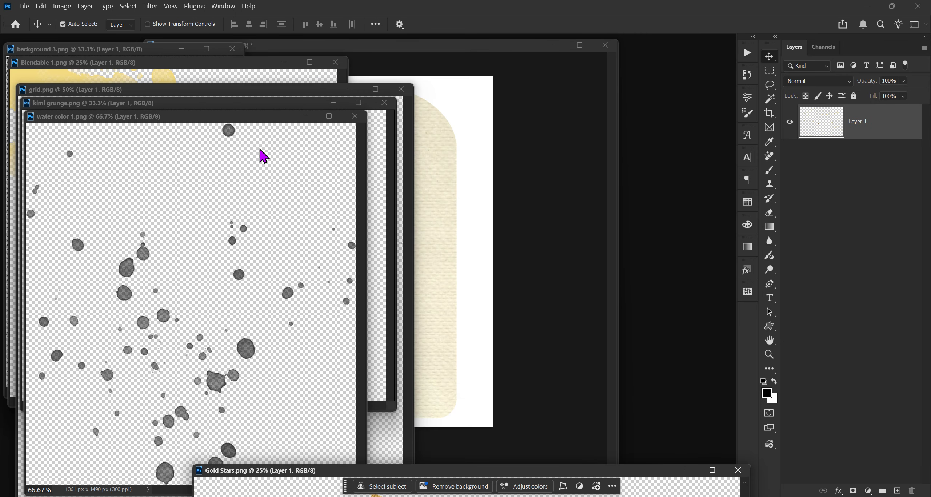
click(241, 64)
drag(243, 67, 336, 149)
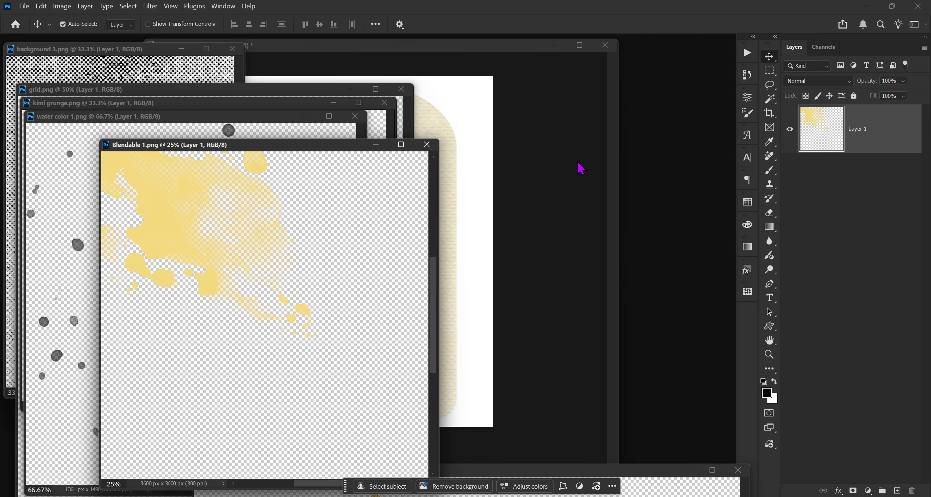
drag(880, 140, 444, 162)
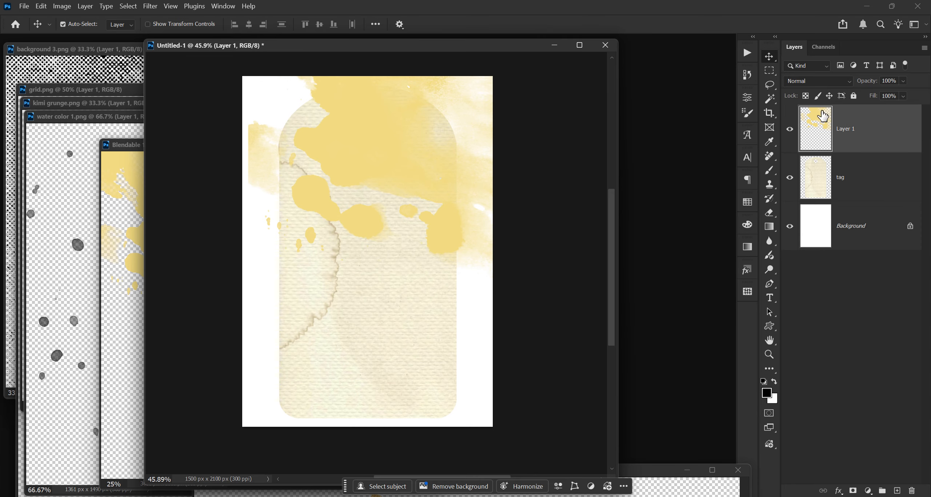
Step: Set the Blendable layer's blend mode to Screen and its opacity to 63%
click(818, 81)
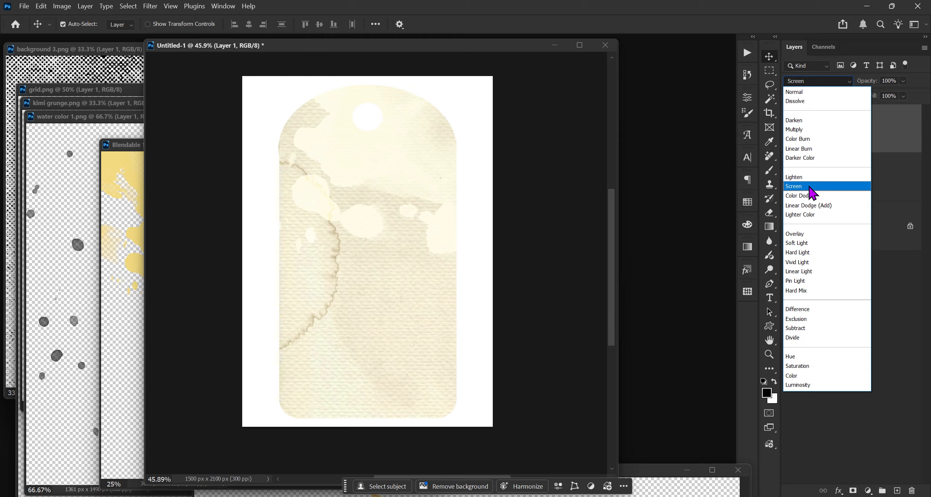
click(809, 189)
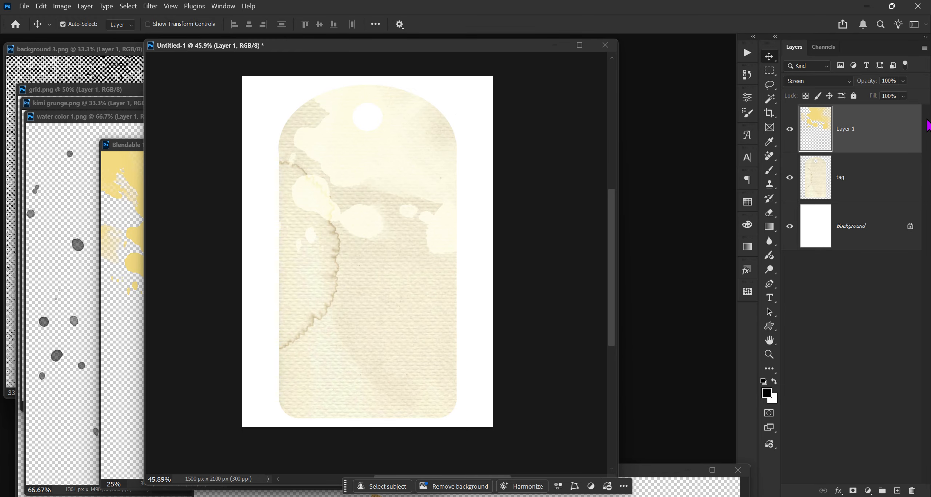
mouse_move(871, 84)
mouse_down()
mouse_move(877, 87)
mouse_move(868, 88)
mouse_up()
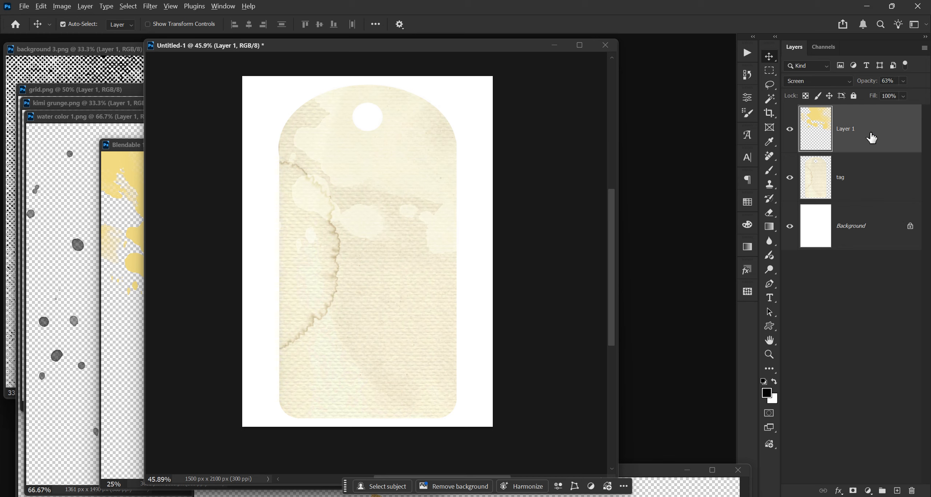
Step: Clip the Blendable layer to the tag layer and merge it down
alt+click(870, 153)
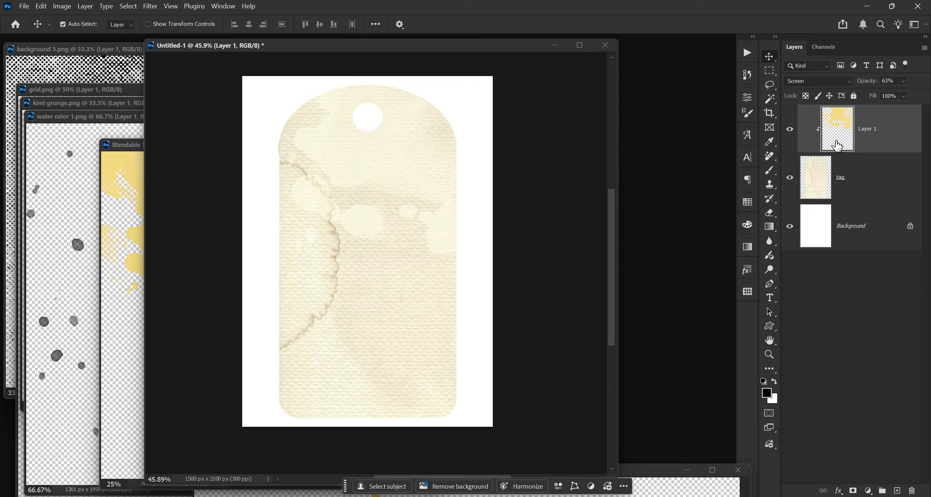
key(ctrl+e)
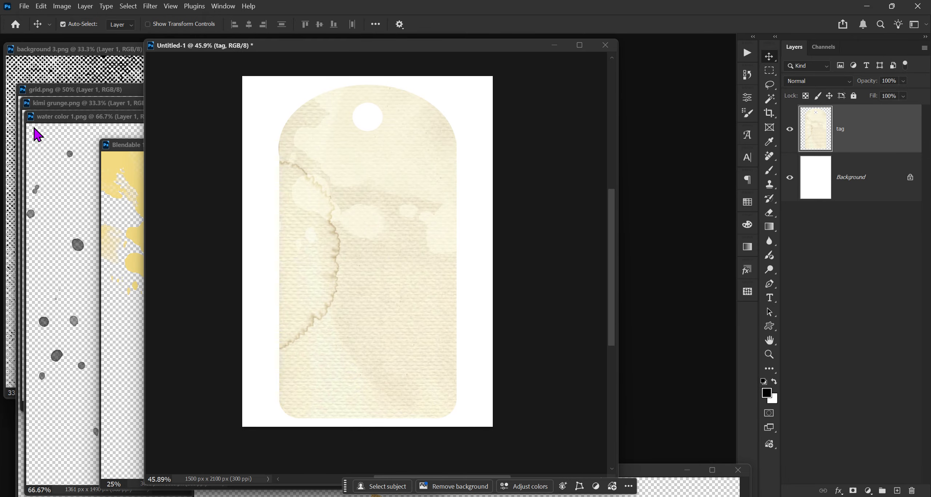
Step: Drag the background 3 image into the tag document as a new layer, closing the Blendable 1 and background 3 images
click(120, 145)
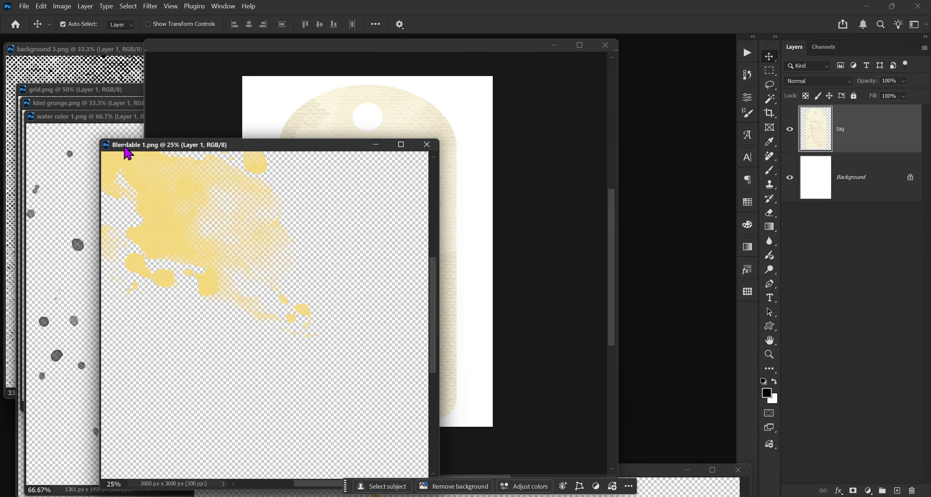
click(426, 145)
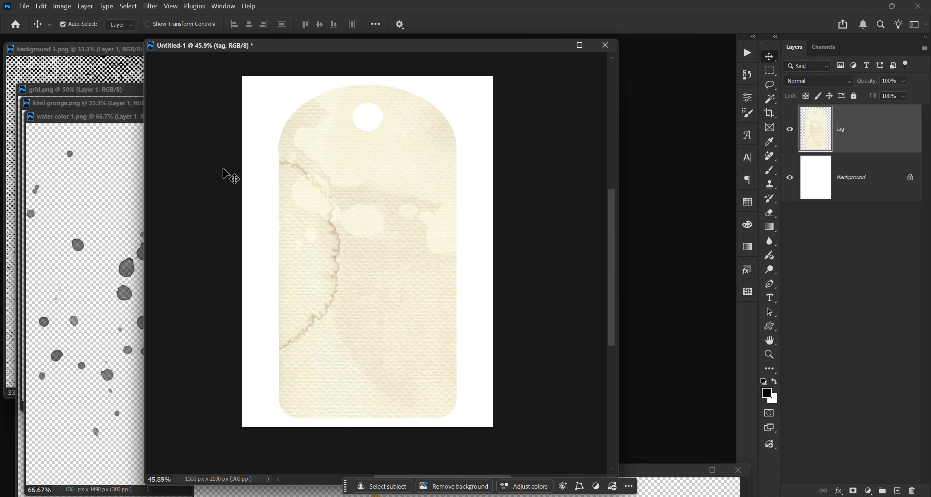
click(84, 48)
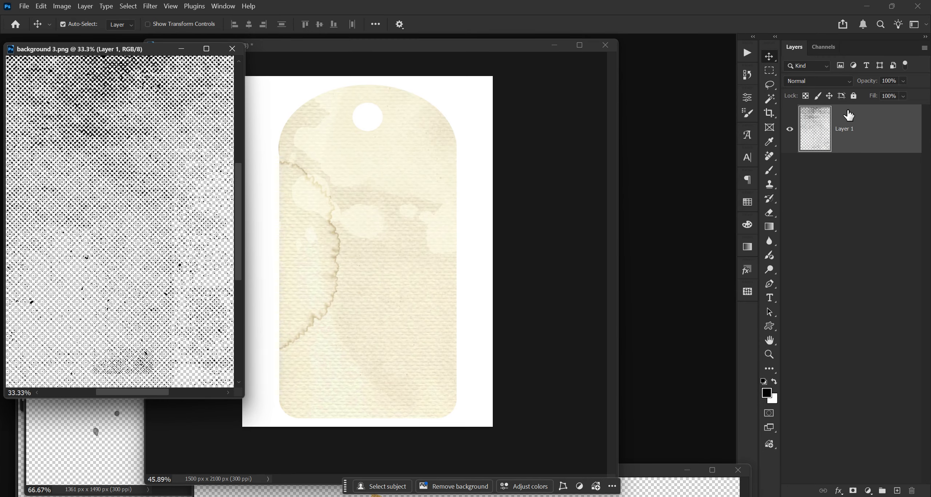
drag(862, 124, 553, 191)
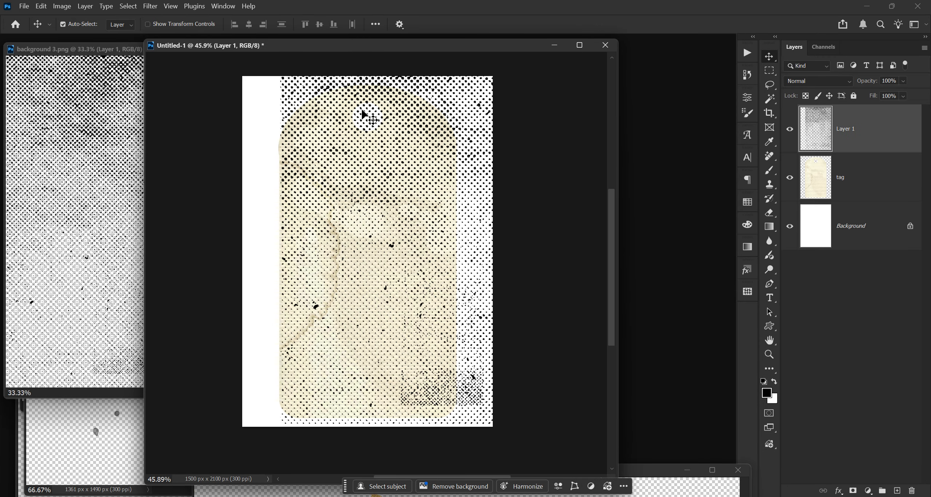
click(84, 51)
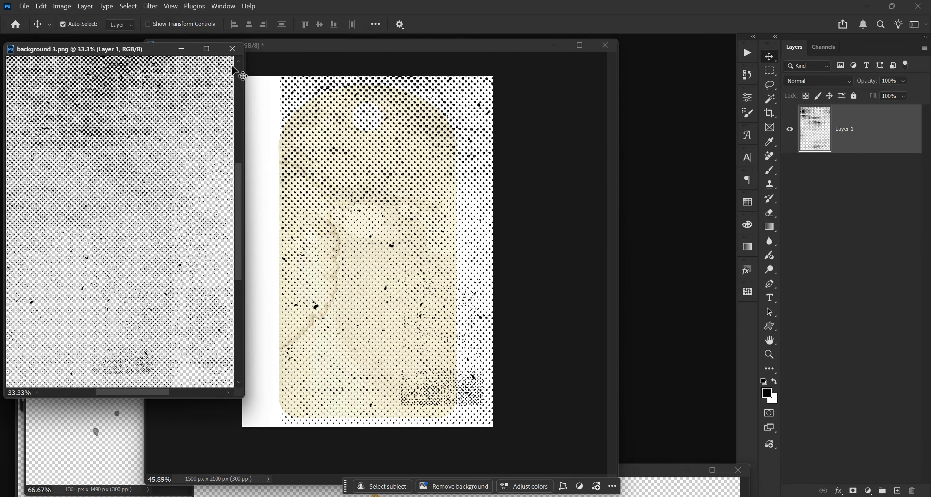
click(232, 48)
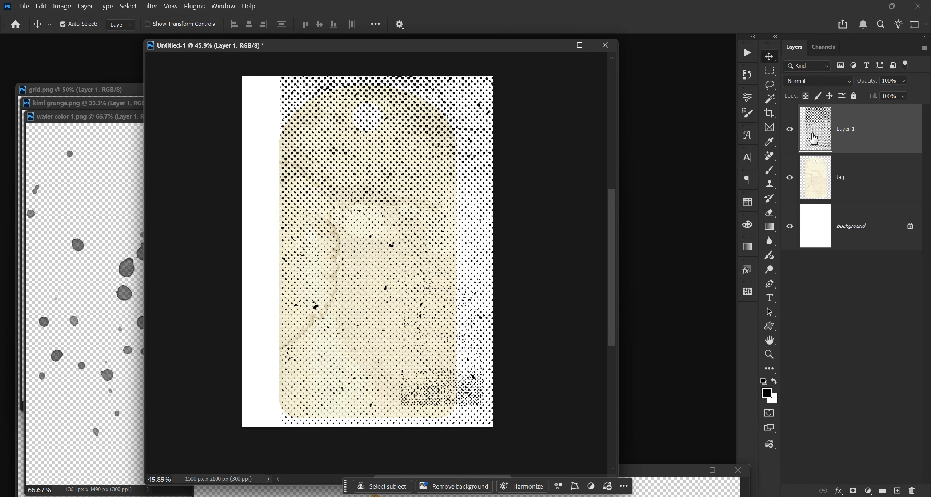
Step: Scale the background 3 layer down, rotate it -90°, and position it across the bottom of the tag
key(ctrl+t)
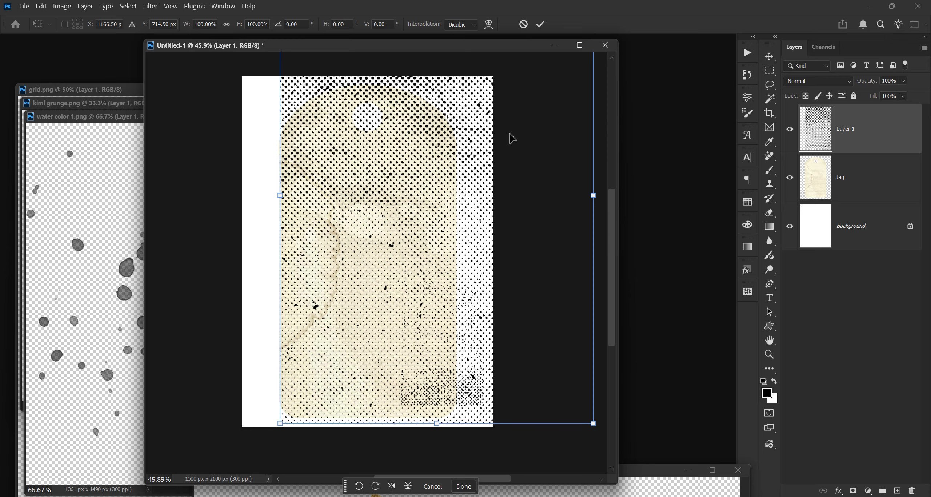
drag(531, 126, 490, 236)
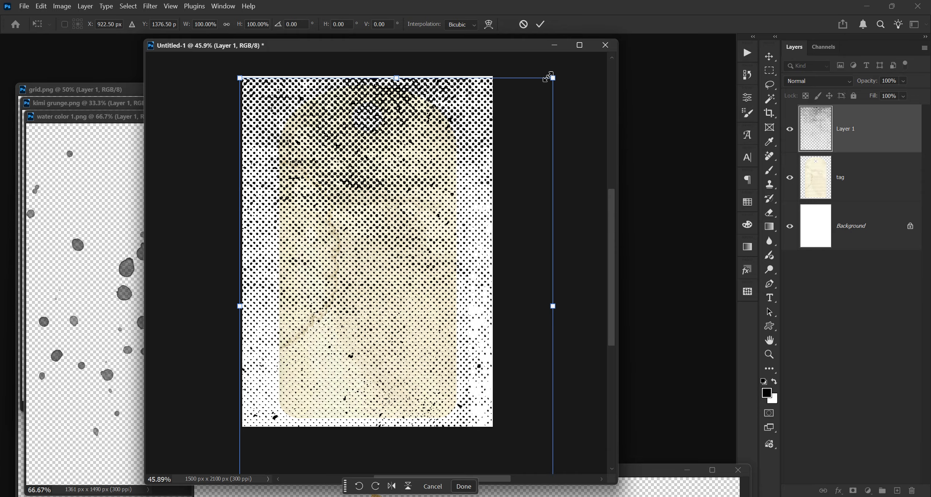
drag(552, 77, 390, 270)
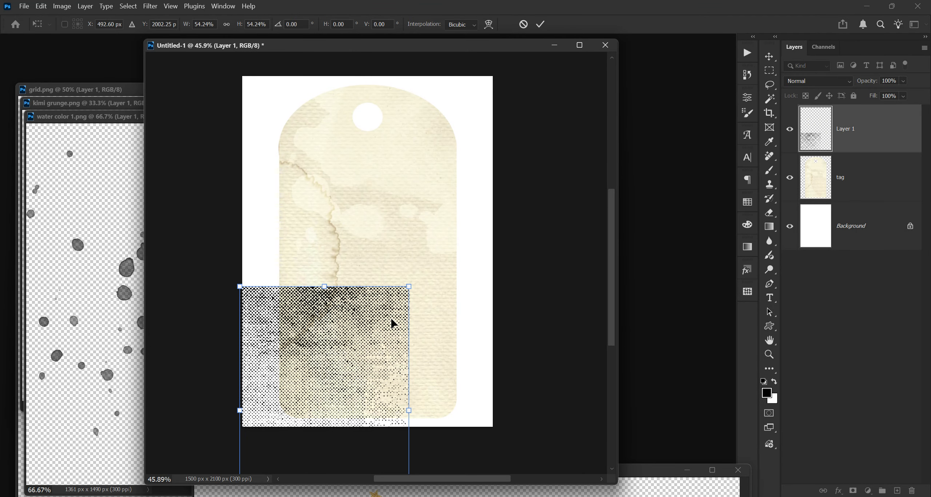
drag(393, 322, 413, 178)
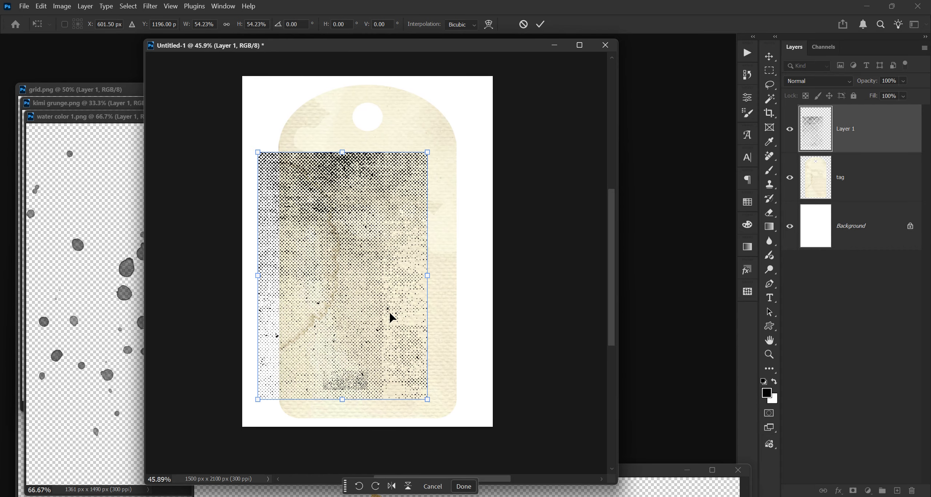
drag(439, 416, 470, 199)
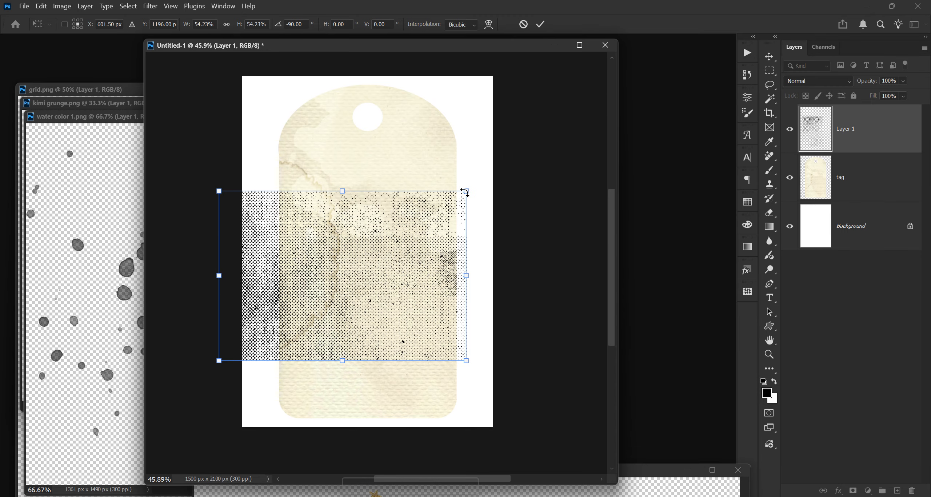
drag(416, 235, 442, 393)
drag(493, 348, 457, 362)
key(Return)
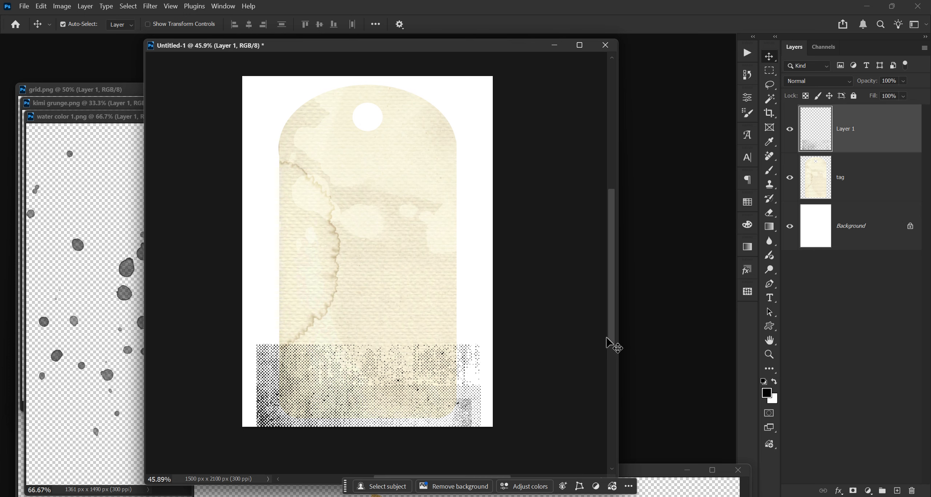
Step: Set the foreground color to a teal, hex 24c4bb
click(766, 392)
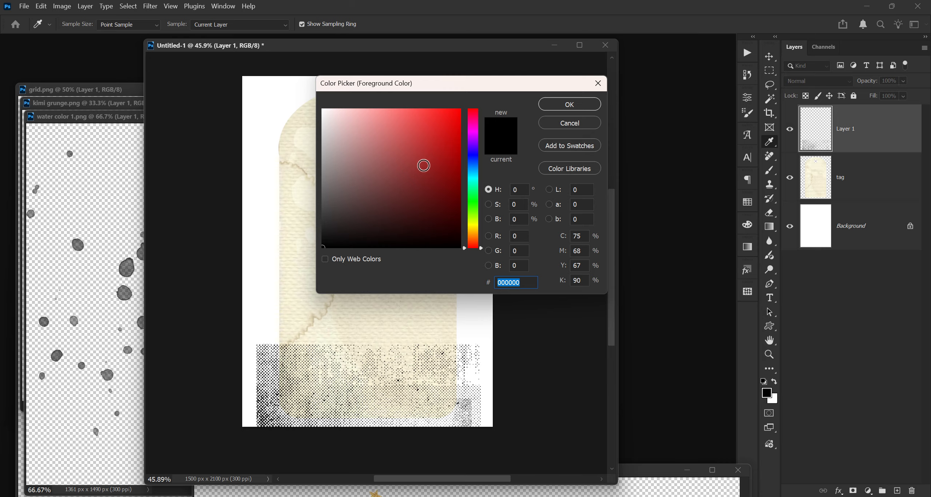
click(423, 166)
click(473, 166)
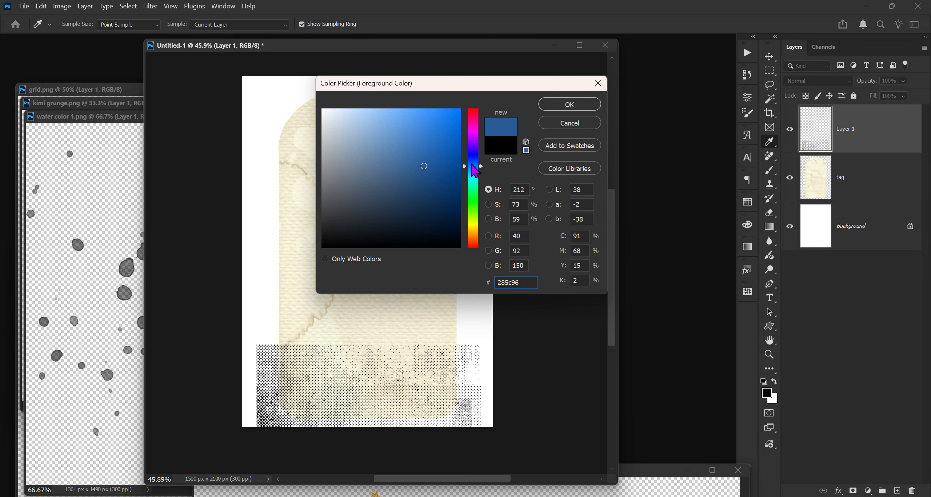
click(474, 171)
click(473, 173)
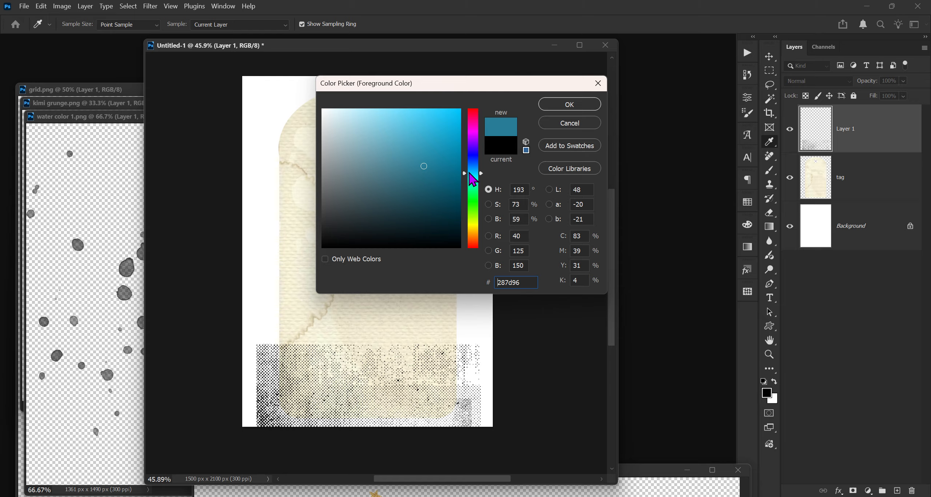
click(433, 176)
mouse_move(433, 176)
mouse_down()
mouse_move(428, 139)
mouse_move(448, 147)
mouse_up()
click(473, 180)
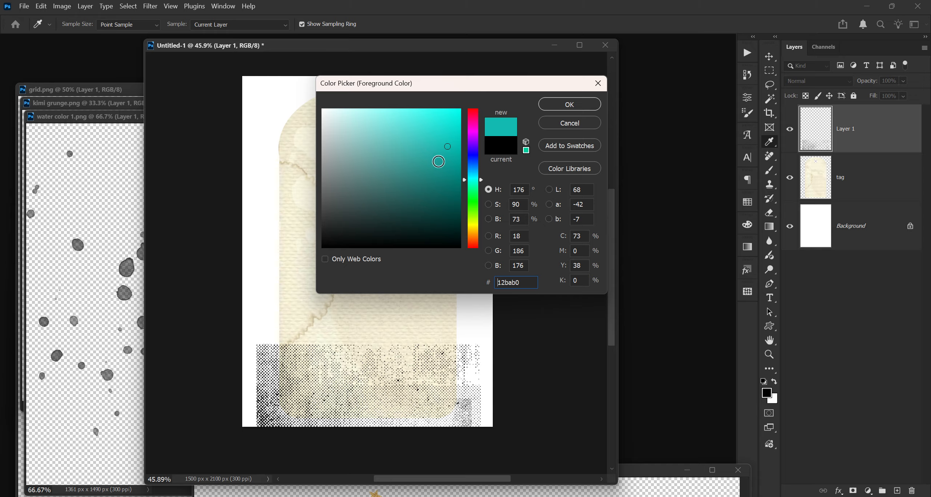
click(581, 104)
Step: Switch to the Move tool and hide the tag layer
key(v)
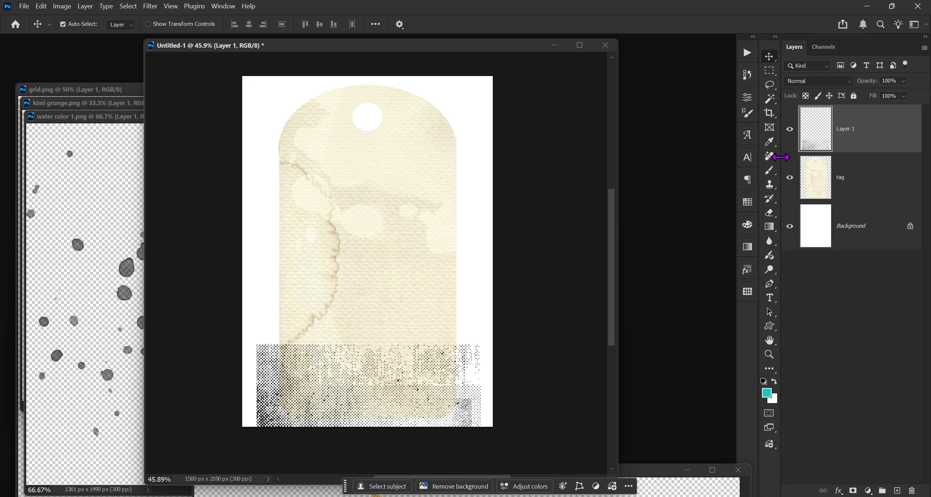
click(788, 178)
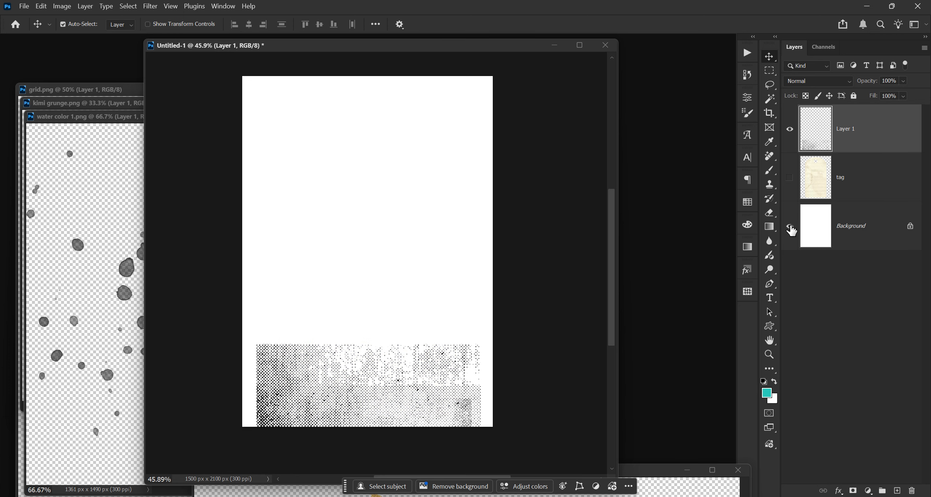
Step: Hide the background layer and fill the background 3 layer's pixels with the teal foreground color, preserving transparency
click(789, 226)
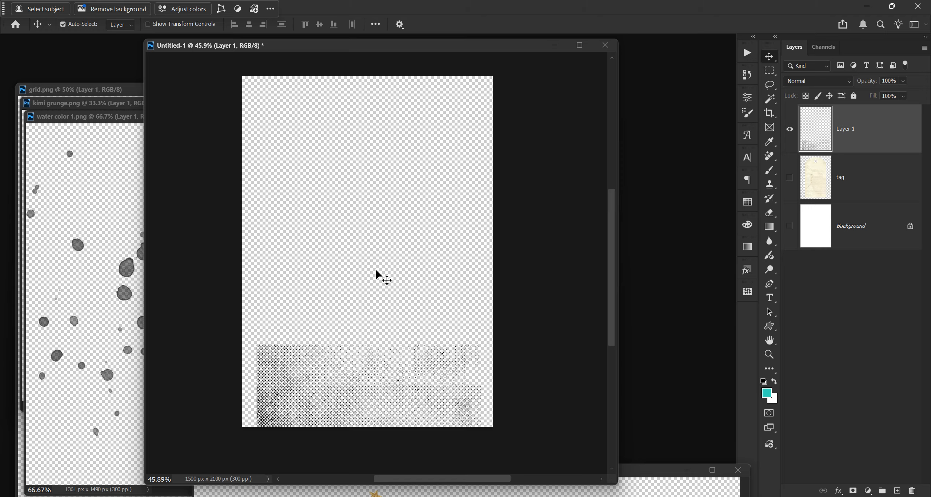
click(853, 133)
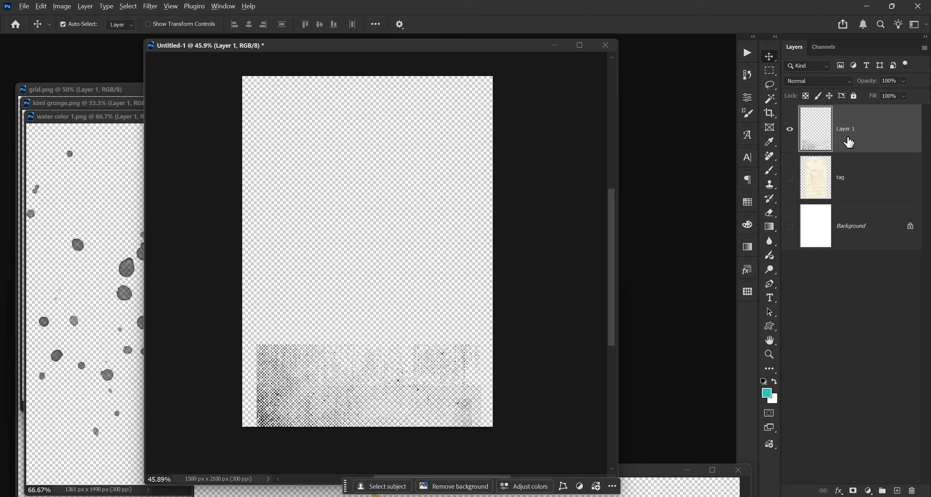
key(alt+shift+BackSpace)
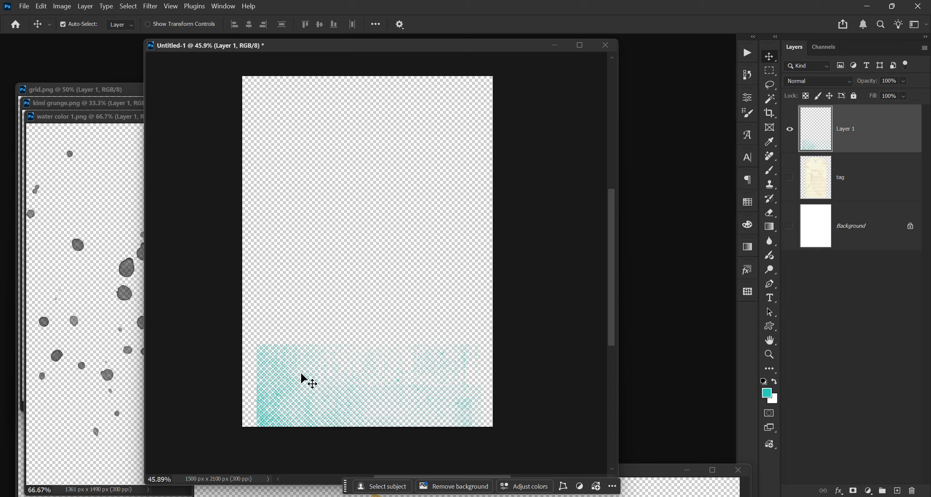
Step: Show the tag and background layers again and clip the teal texture layer to the tag layer
click(789, 177)
click(789, 225)
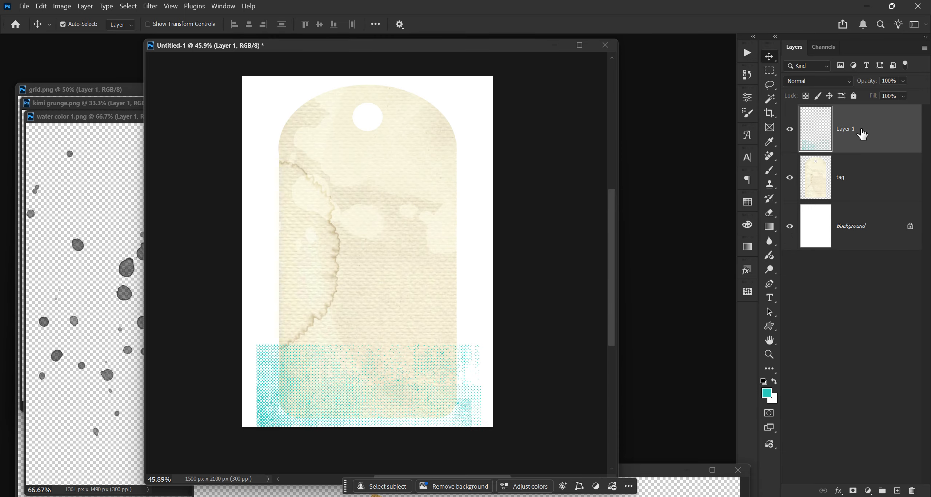
alt+click(871, 152)
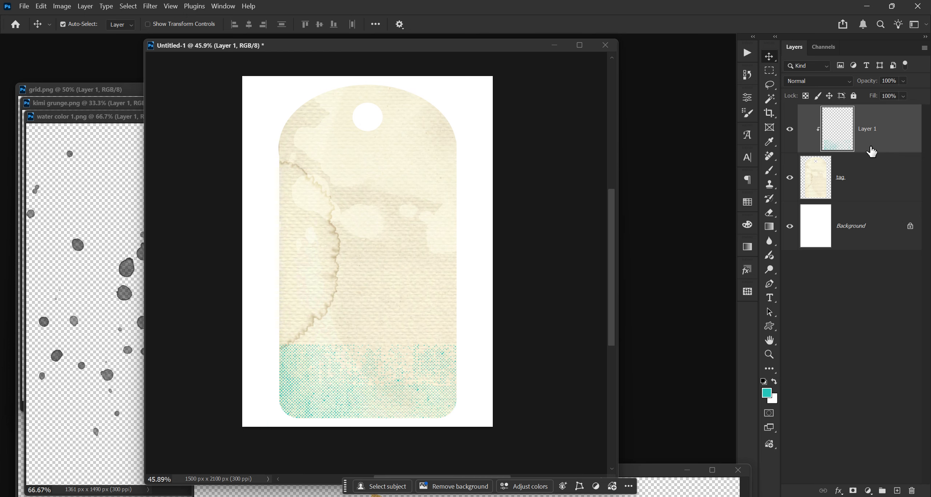
Step: Set the teal texture layer to Subtract blend mode at about 36% opacity and merge it down into the tag
click(816, 81)
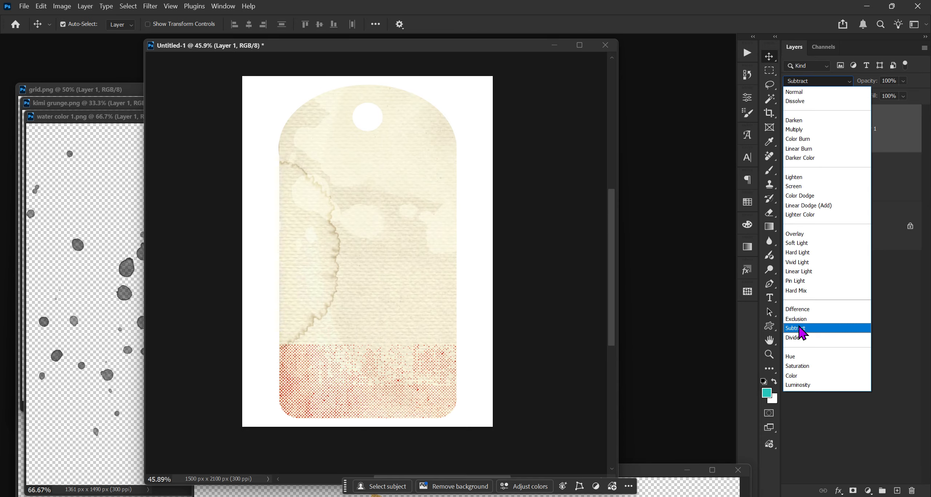
click(799, 328)
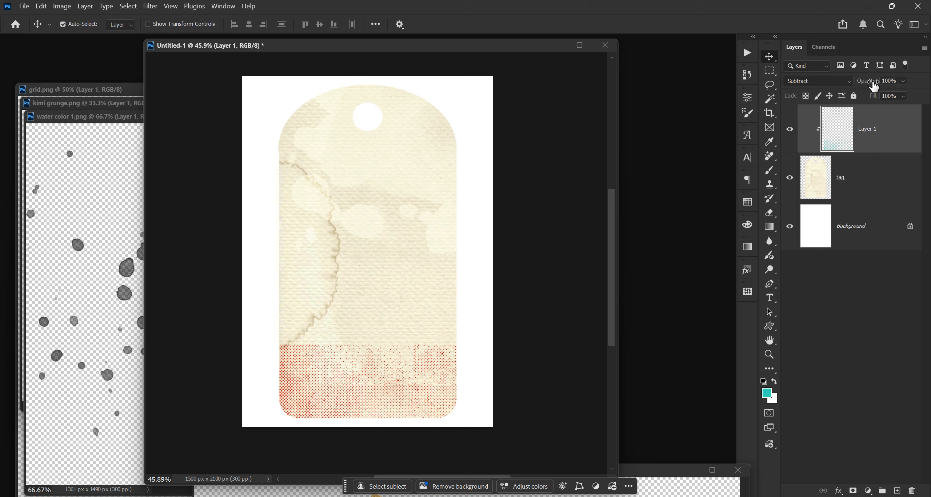
drag(880, 81, 857, 82)
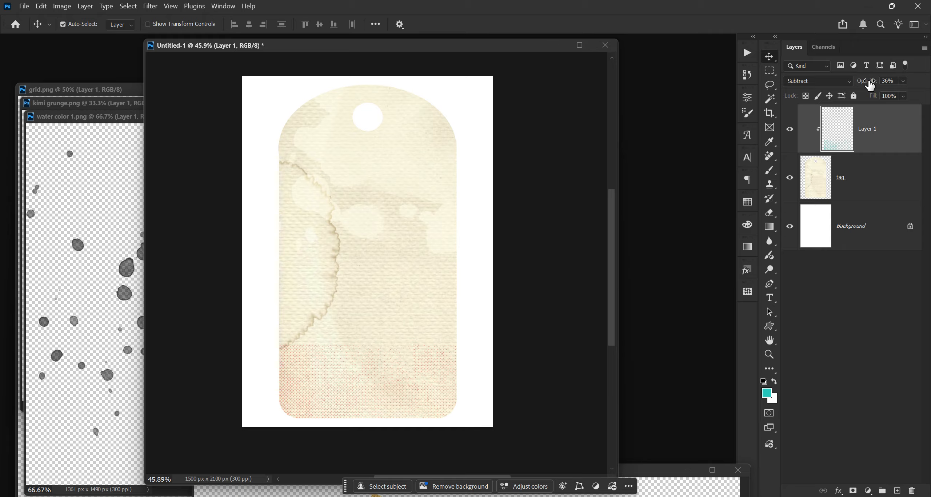
drag(869, 84, 868, 84)
key(ctrl+e)
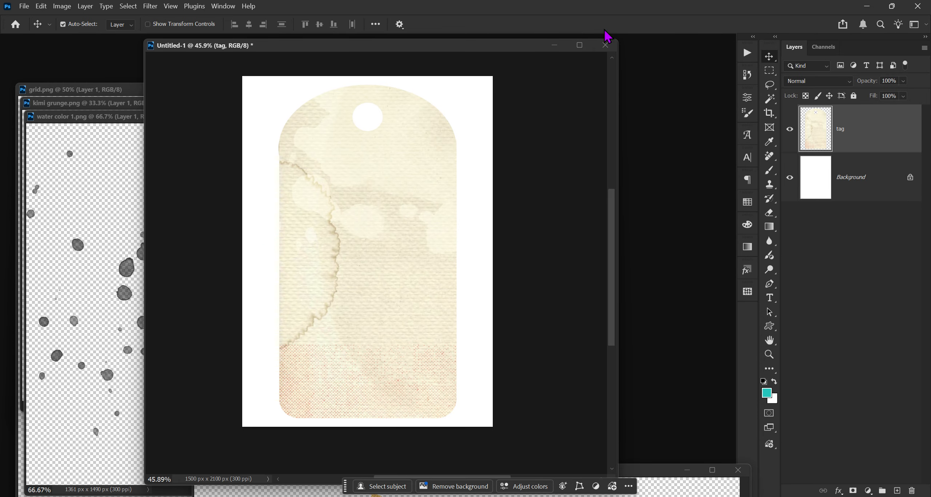
Step: Drag the kimi grunge image into the tag document as a new layer and close the kimi grunge window
drag(460, 54, 503, 61)
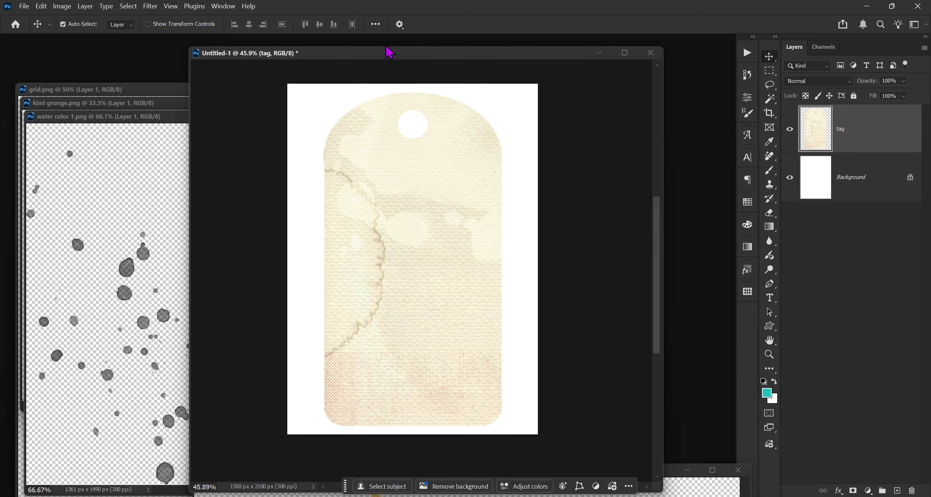
click(156, 120)
drag(156, 121, 149, 302)
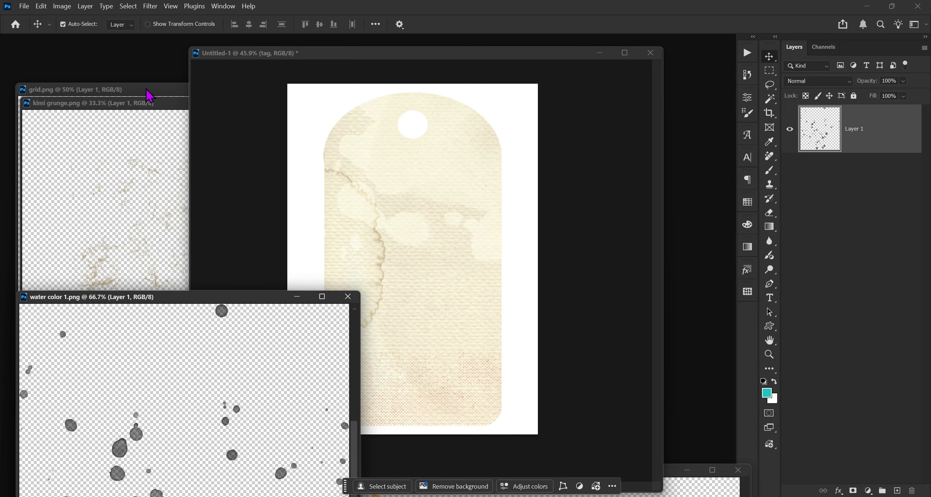
click(125, 110)
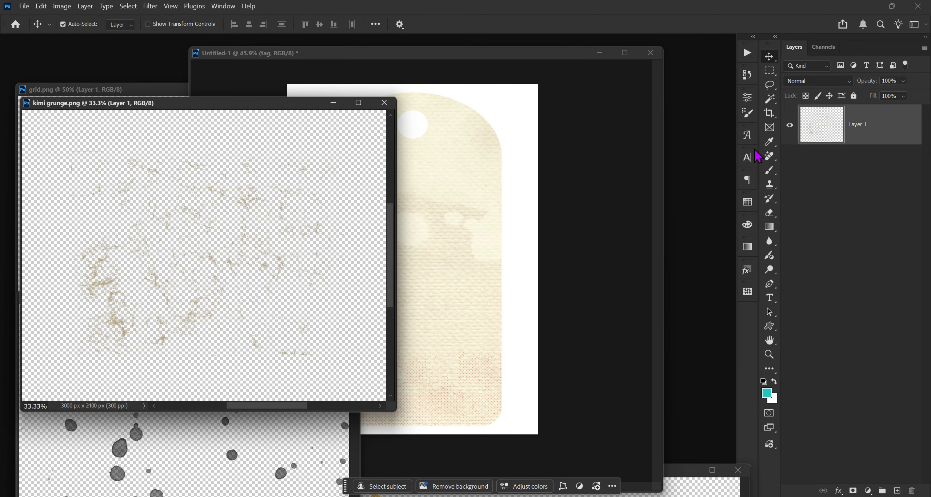
drag(905, 145, 466, 270)
drag(178, 104, 89, 92)
click(292, 98)
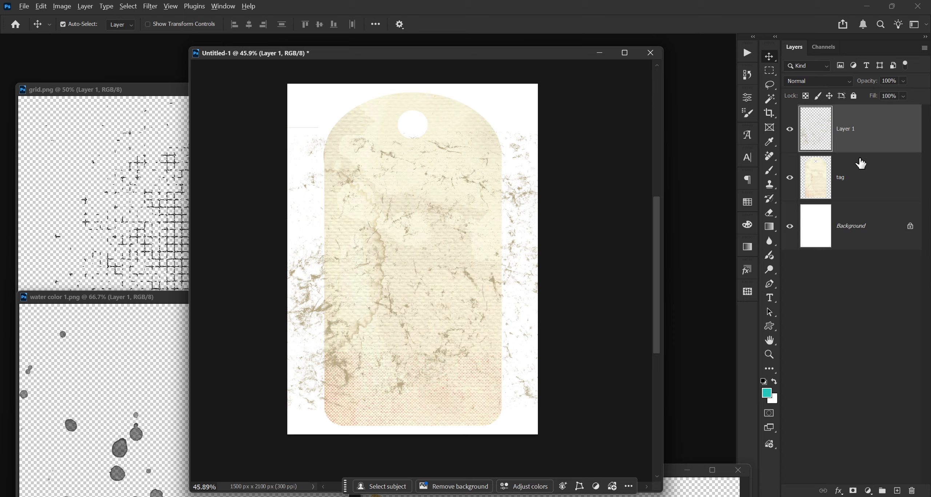
Step: Clip the grunge layer to the tag and set its blend mode to Darker Color with about 28% opacity
alt+click(873, 151)
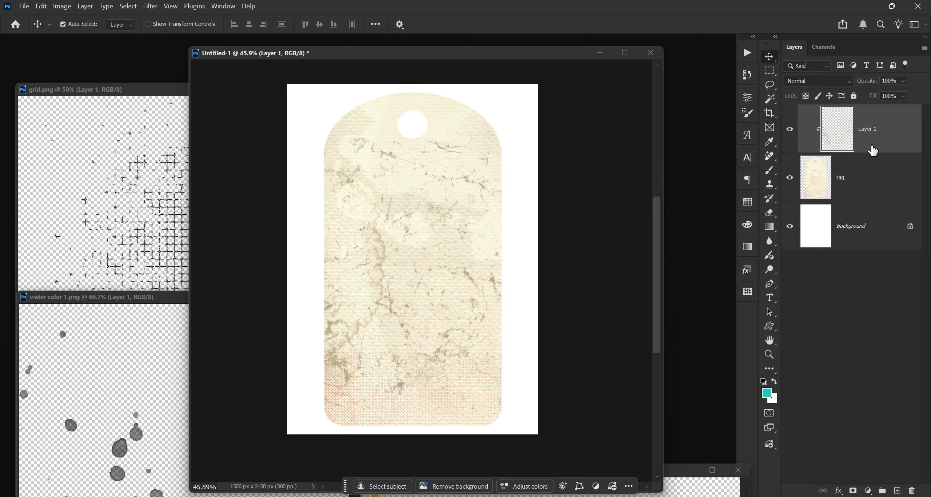
click(816, 82)
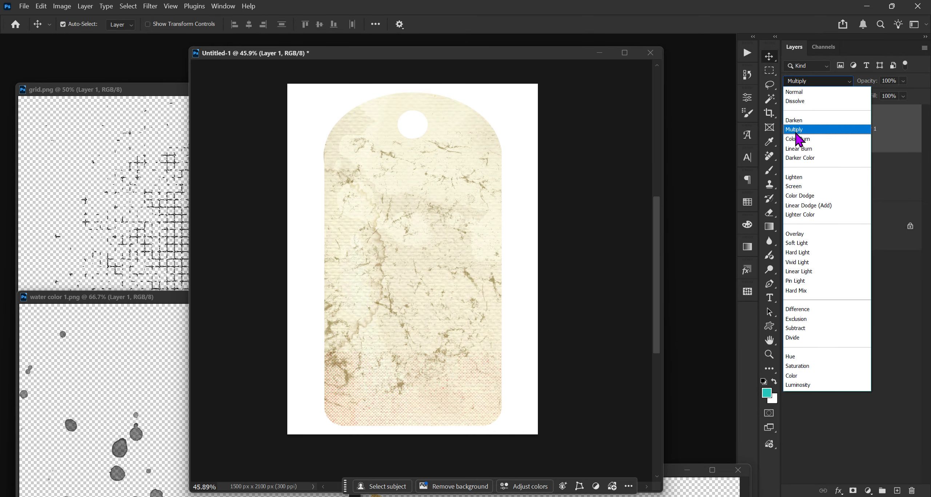
click(798, 166)
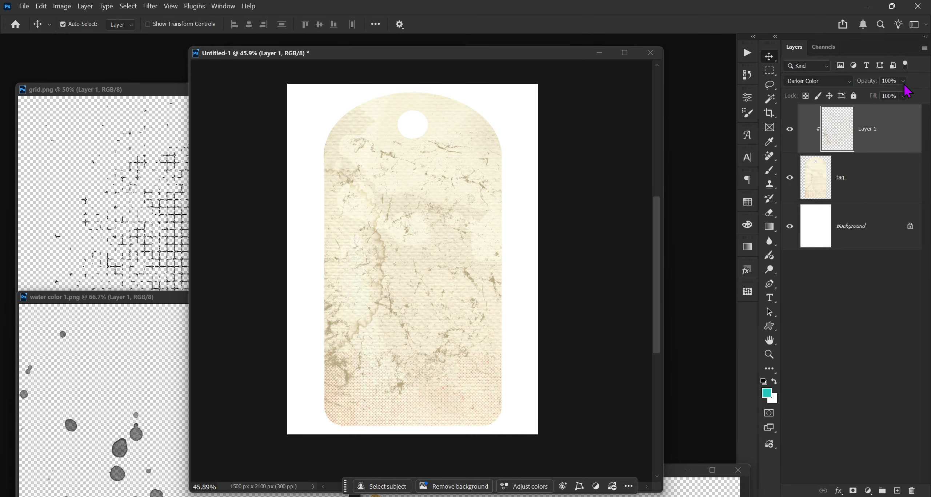
drag(877, 83, 868, 85)
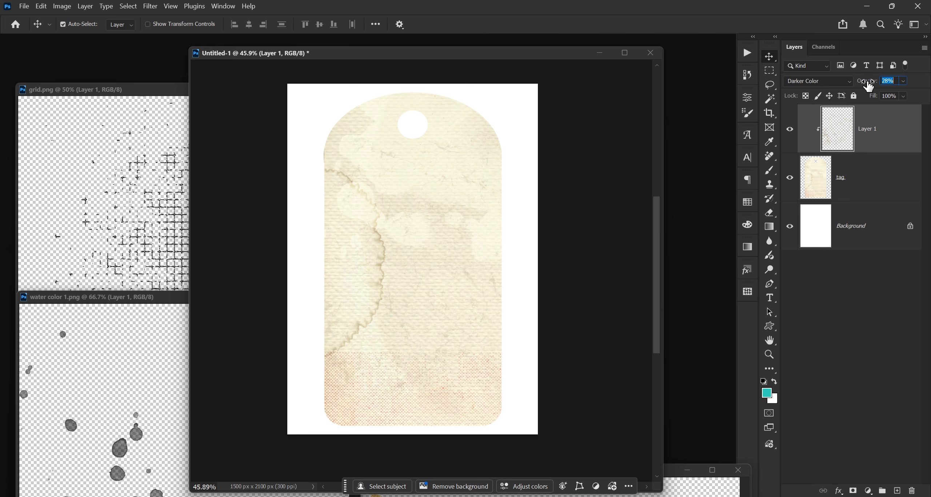
Step: Drag the water color 1 splatter image into the tag document as a new layer and close its window
click(154, 299)
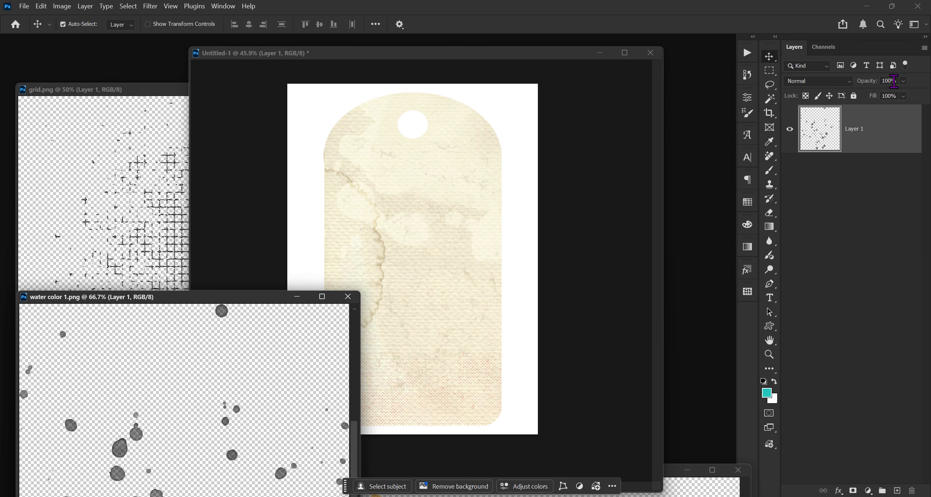
drag(825, 129, 472, 199)
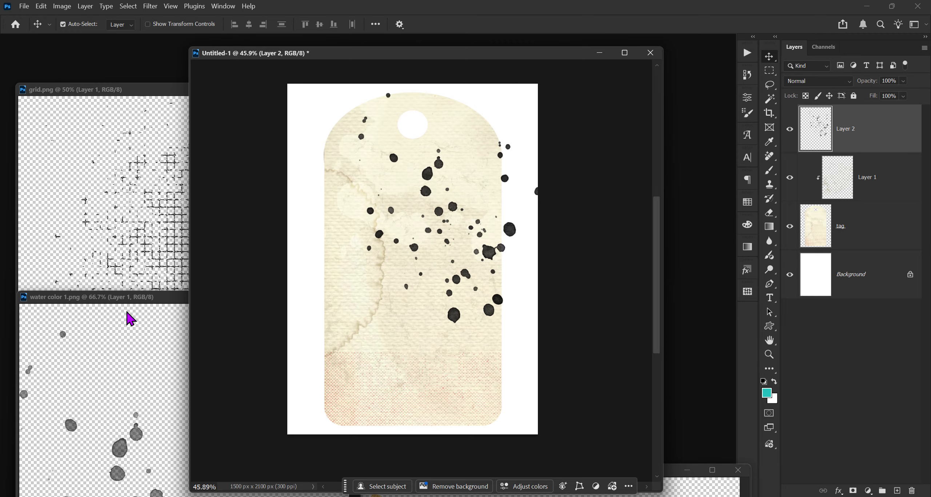
drag(154, 299, 117, 312)
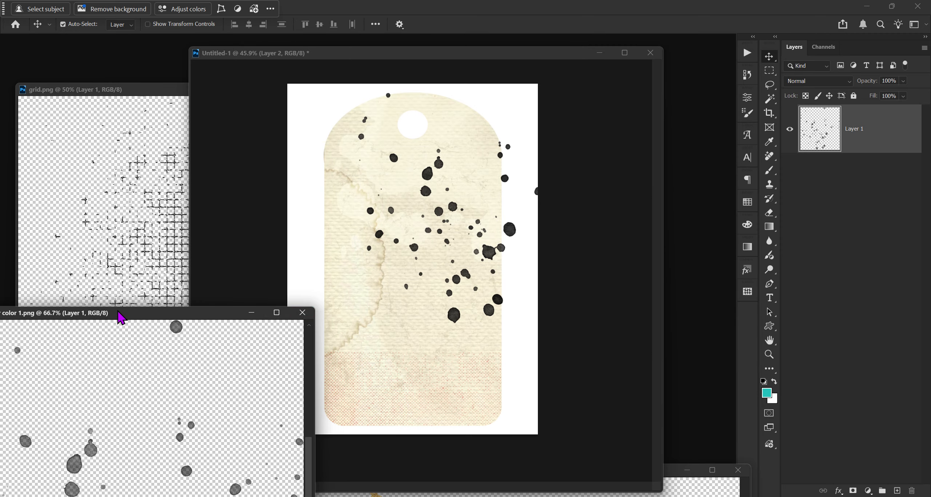
click(302, 312)
Step: Drag the grid image into the tag document as a new layer and close the grid window
click(125, 97)
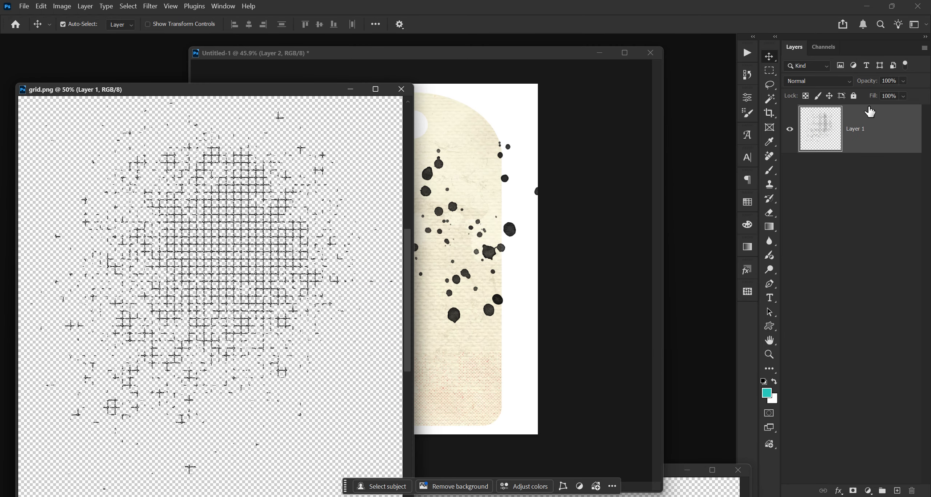
drag(889, 130, 538, 239)
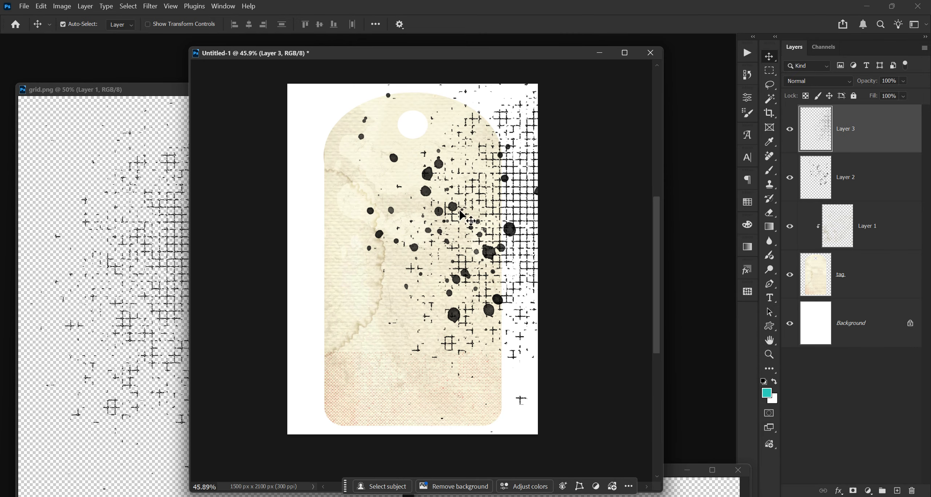
click(153, 93)
drag(153, 94, 62, 94)
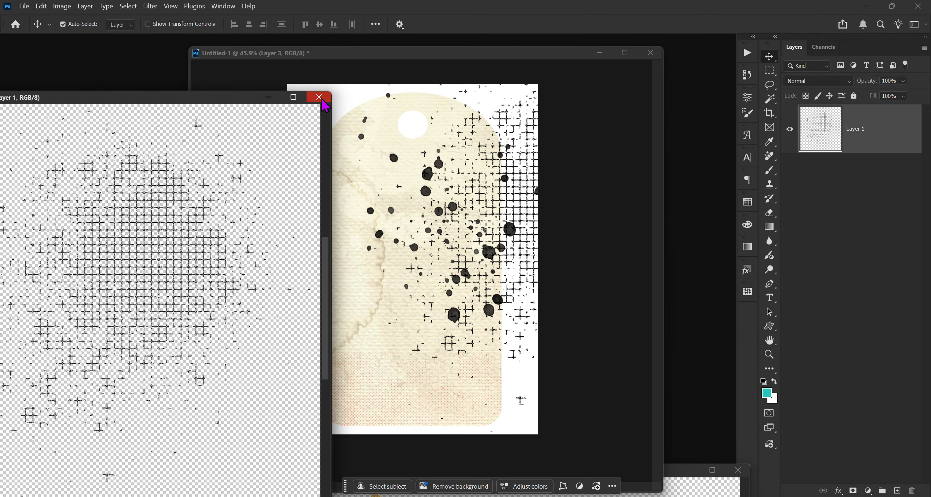
click(315, 90)
drag(420, 47, 390, 43)
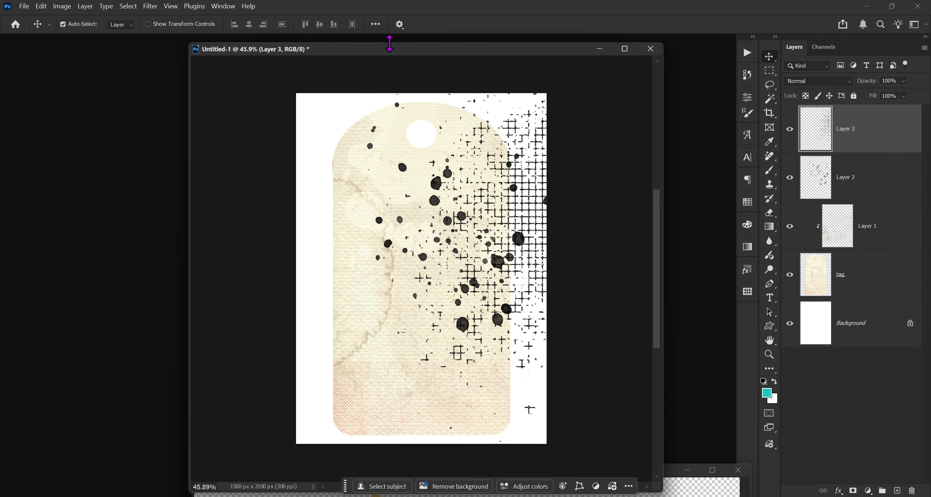
Step: Hide the grid layer, then scale the watercolor splatter layer to about 58% and position it over the tag's top
click(789, 129)
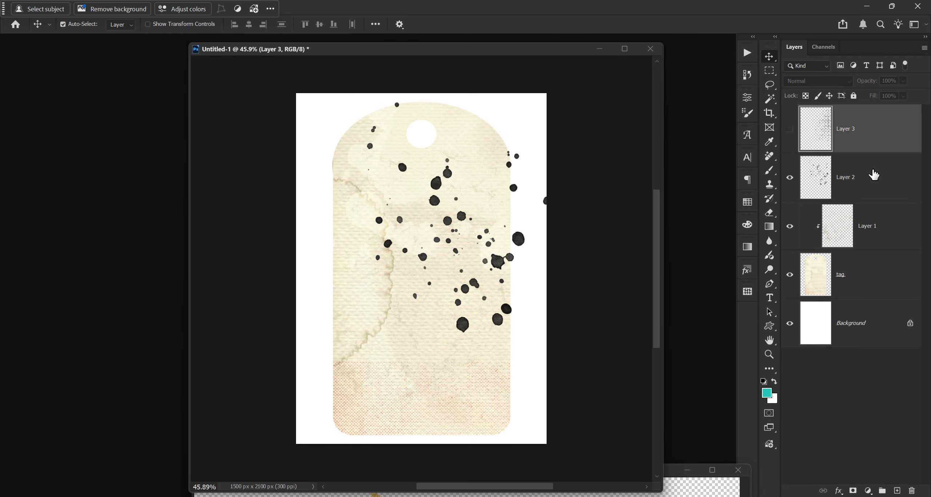
click(871, 178)
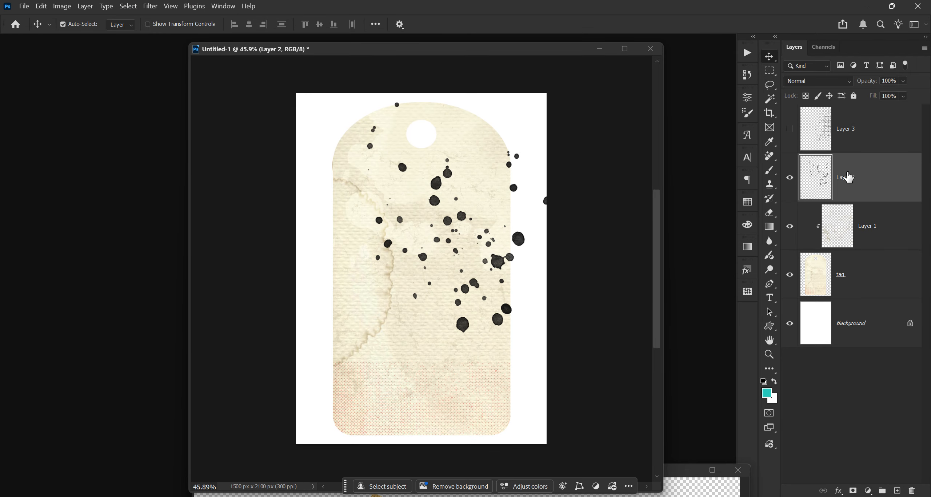
key(ctrl+t)
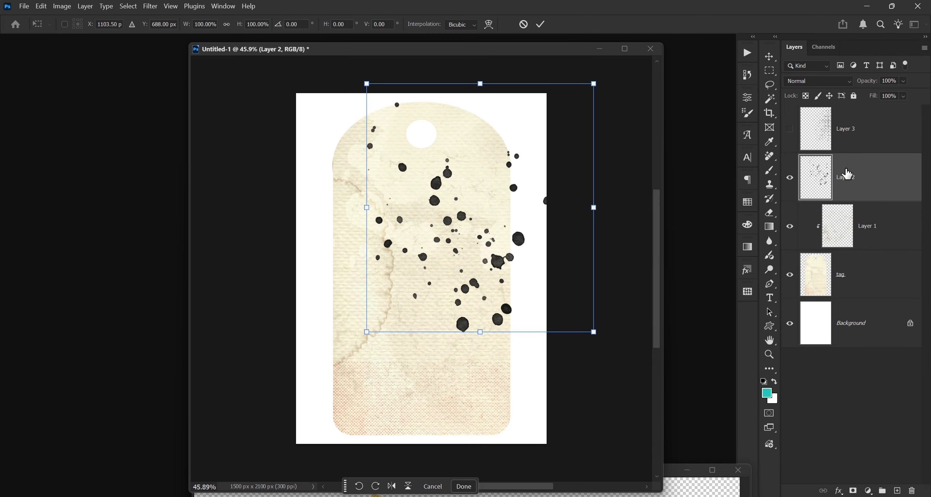
drag(541, 169, 485, 138)
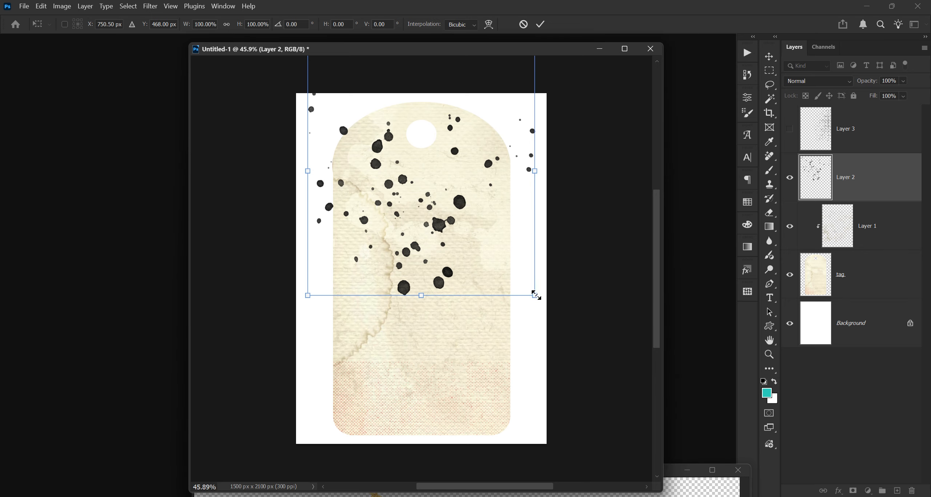
drag(535, 295, 467, 220)
drag(420, 184, 481, 255)
drag(522, 290, 458, 294)
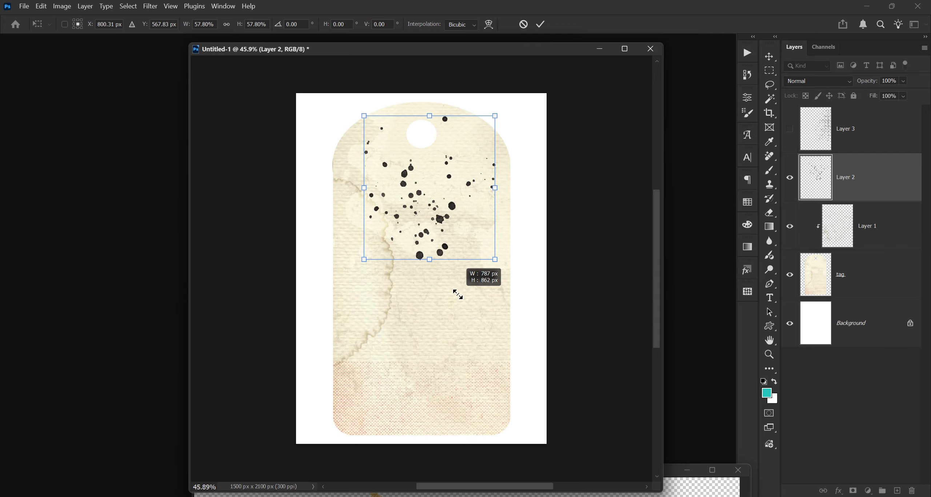
drag(465, 248, 437, 190)
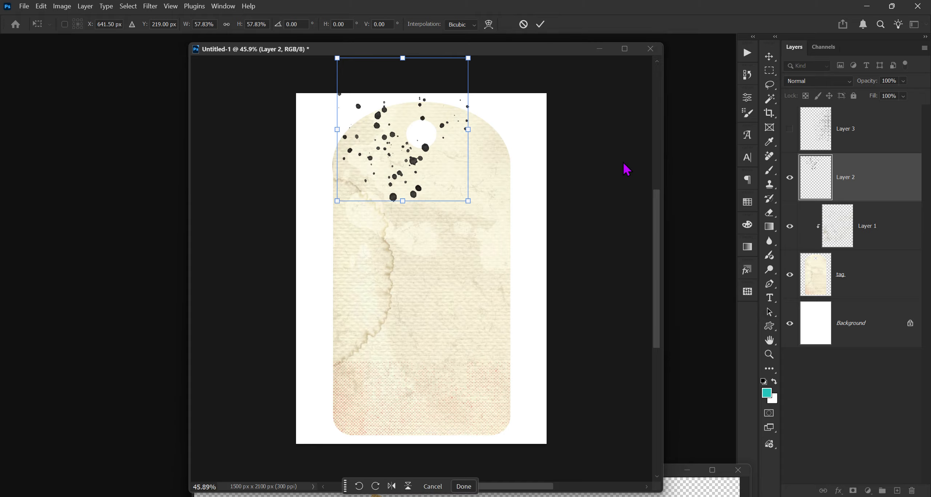
key(Return)
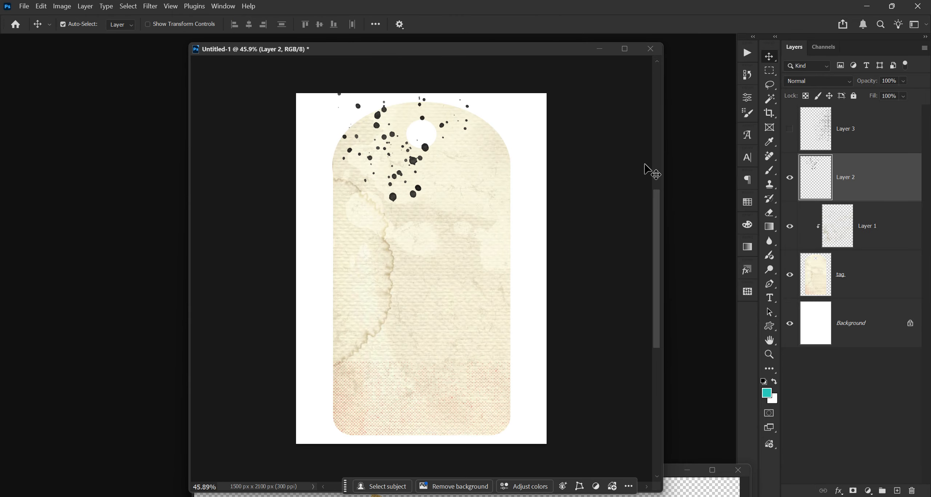
Step: Set the watercolor splatter layer's blend mode to Divide
click(816, 82)
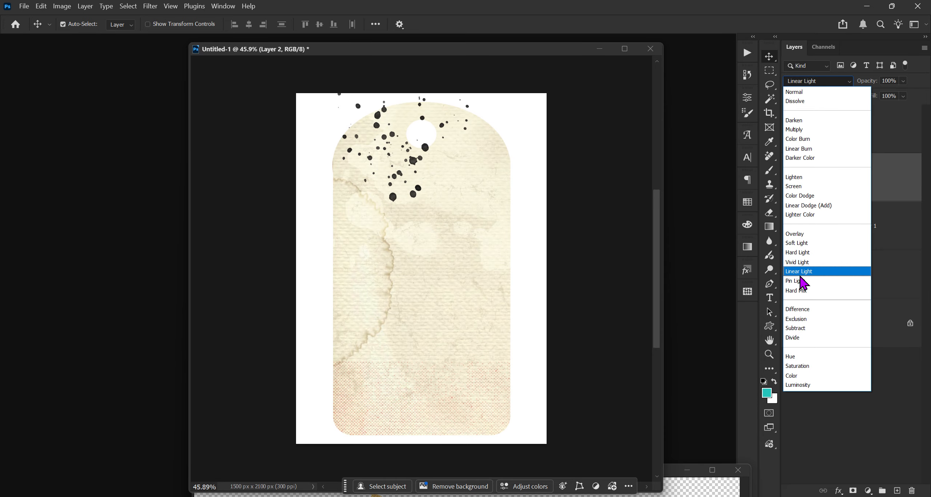
click(803, 343)
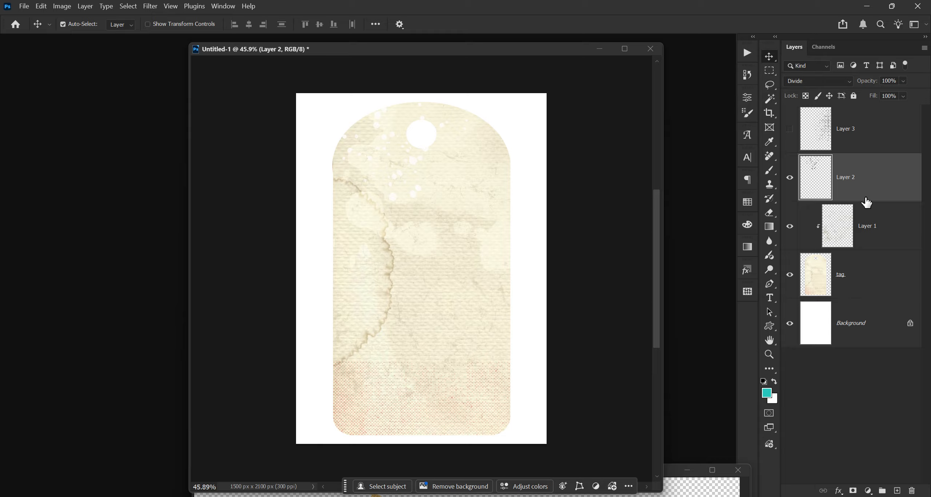
Step: Select the clipped grunge layer and merge it down into the tag layer
click(875, 234)
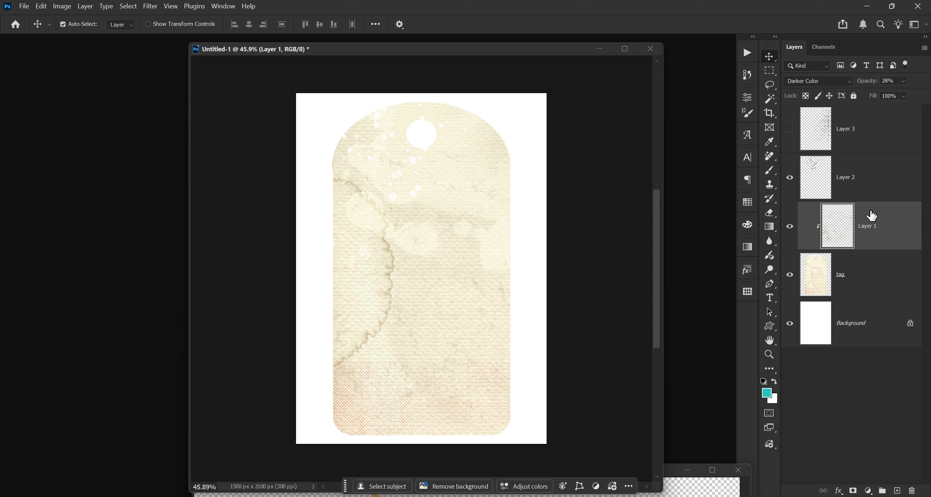
key(ctrl)
key(ctrl+e)
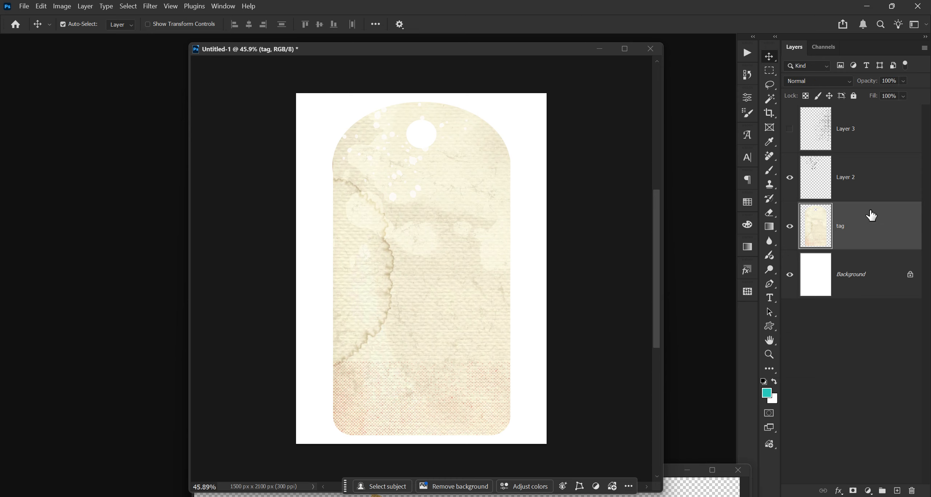
Step: Clip the watercolor splatter layer to the tag layer and merge it down into the tag
click(843, 184)
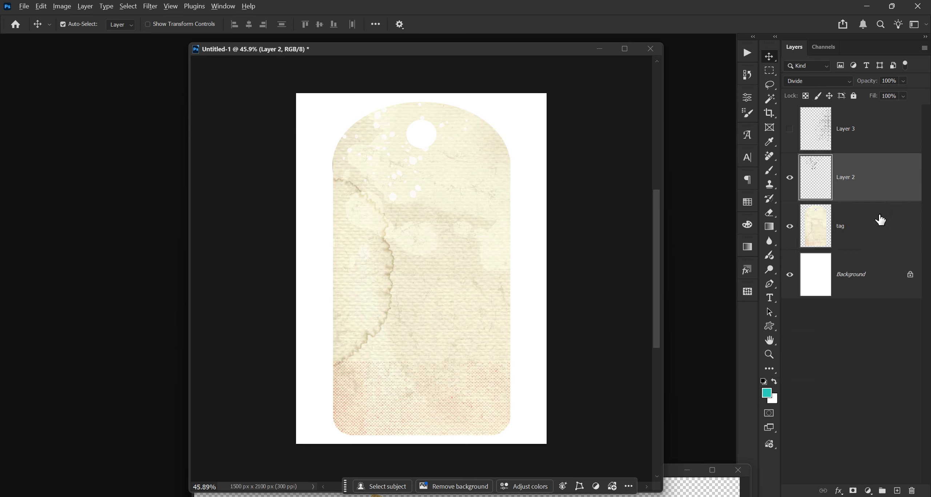
alt+click(866, 201)
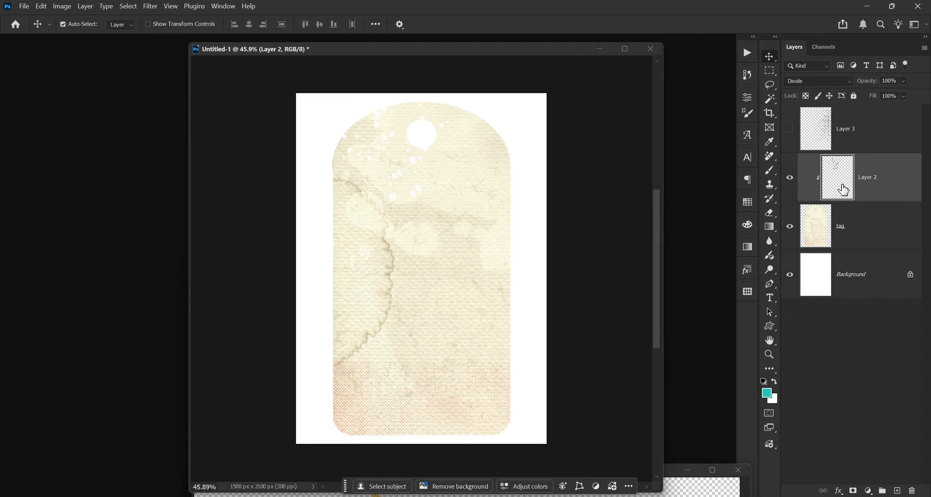
key(ctrl+e)
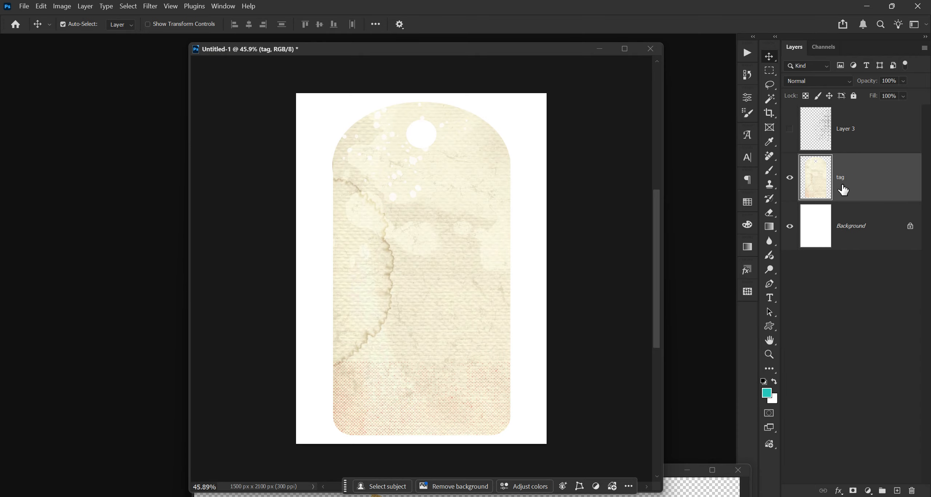
Step: Show the grid layer, clip it to the tag, lower its opacity to 37%, and merge it down
click(860, 136)
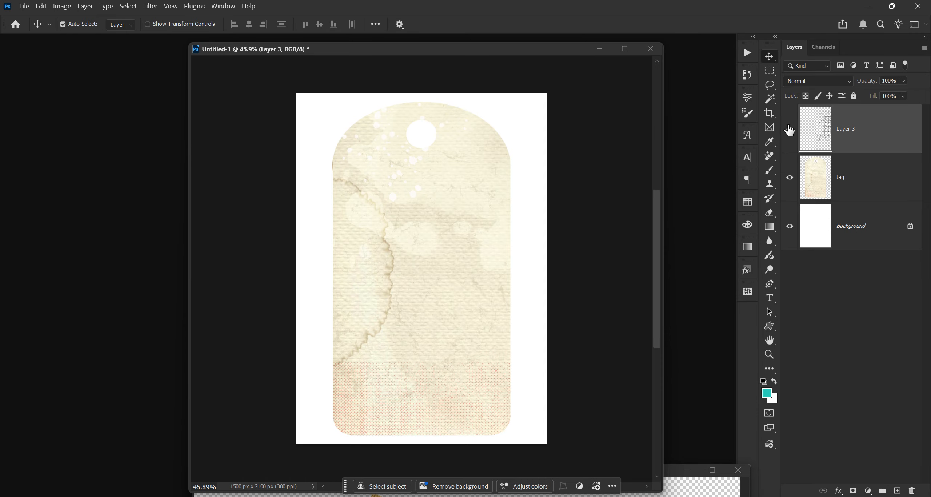
click(789, 129)
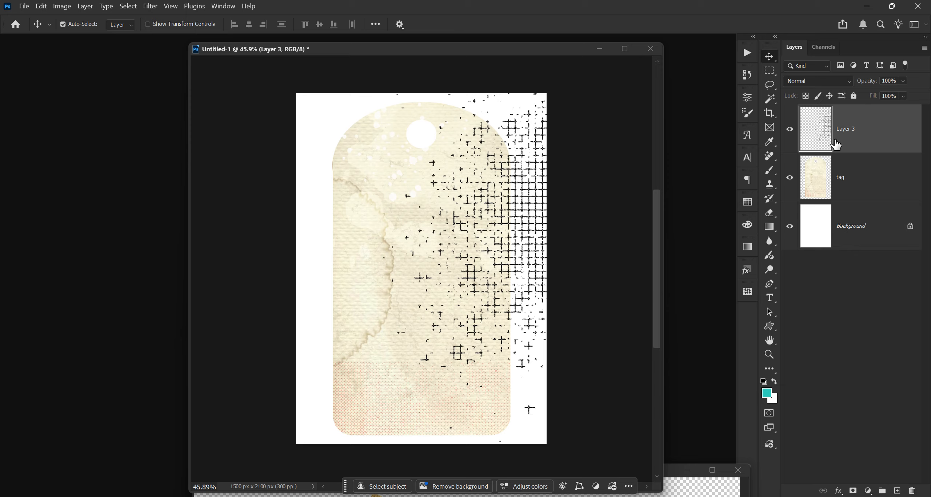
alt+click(862, 153)
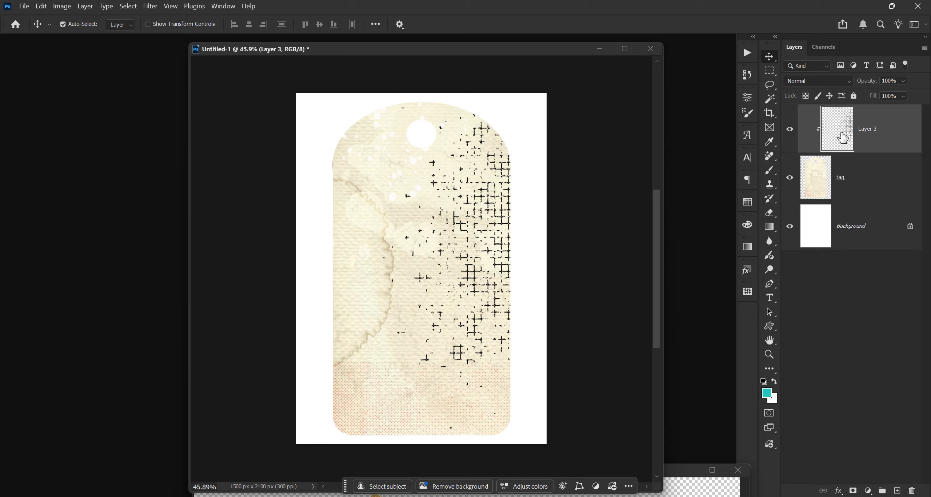
drag(871, 85, 863, 84)
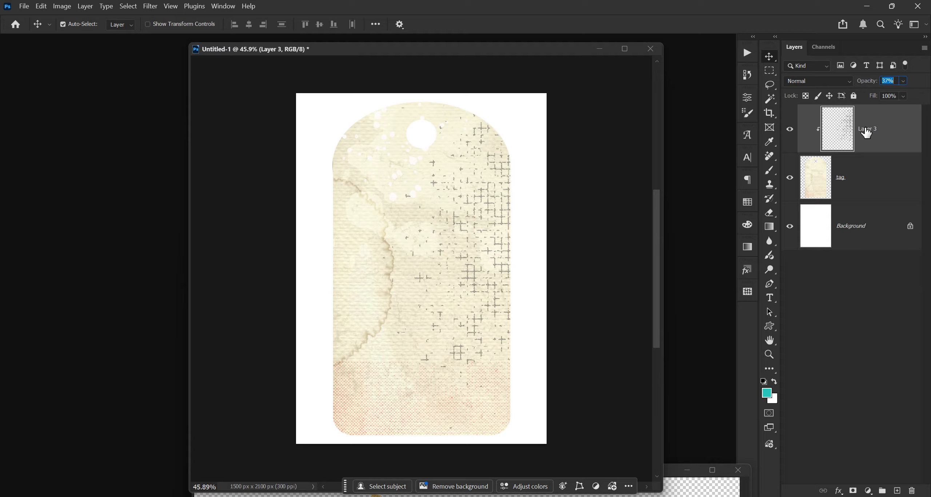
key(ctrl+e)
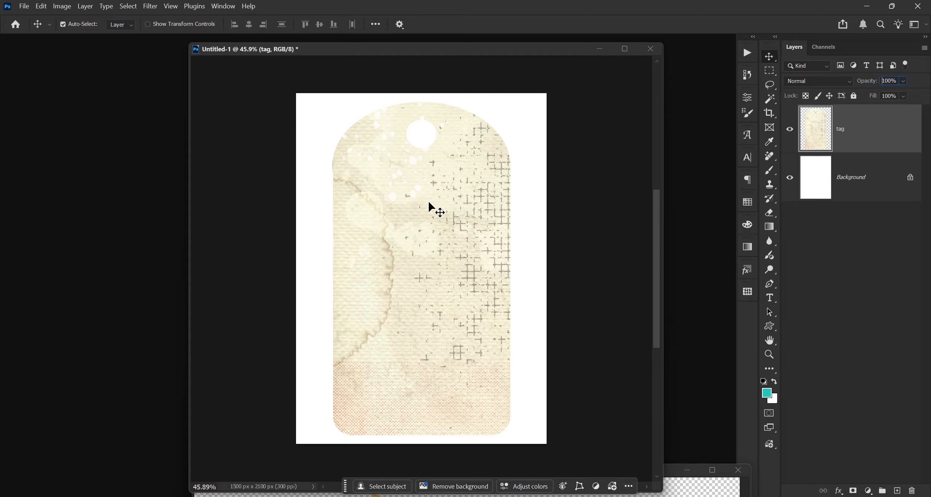
Step: Open Flower.png, Leaves 2.png, stitching.png and paperclip.png from the Kimi Share Tag folder
key(ctrl+o)
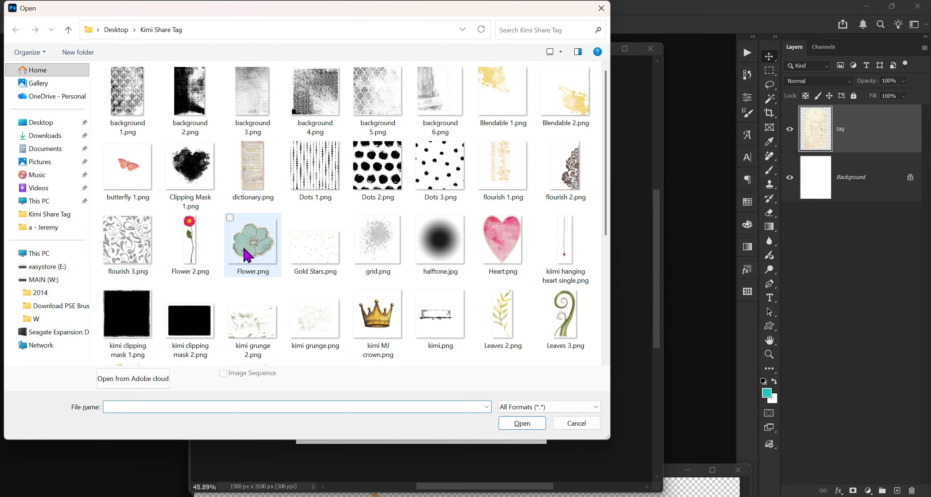
click(265, 251)
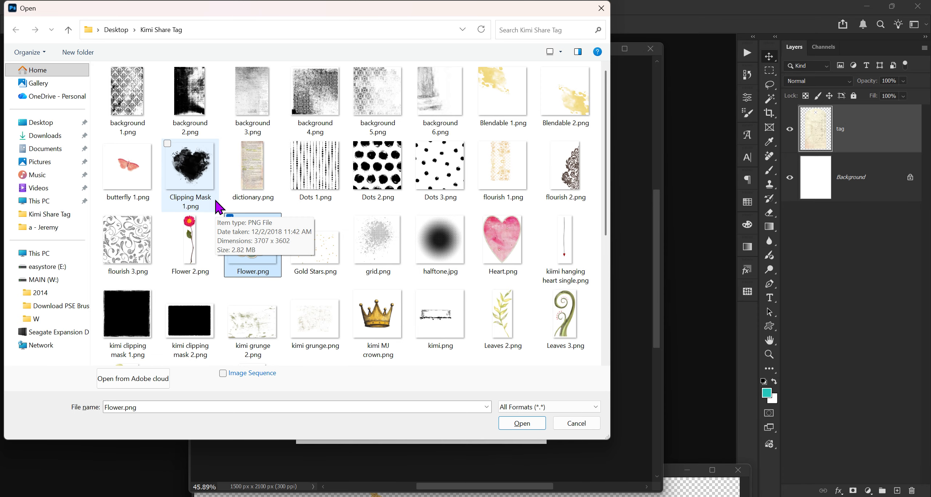
scroll(222, 206, down, 5)
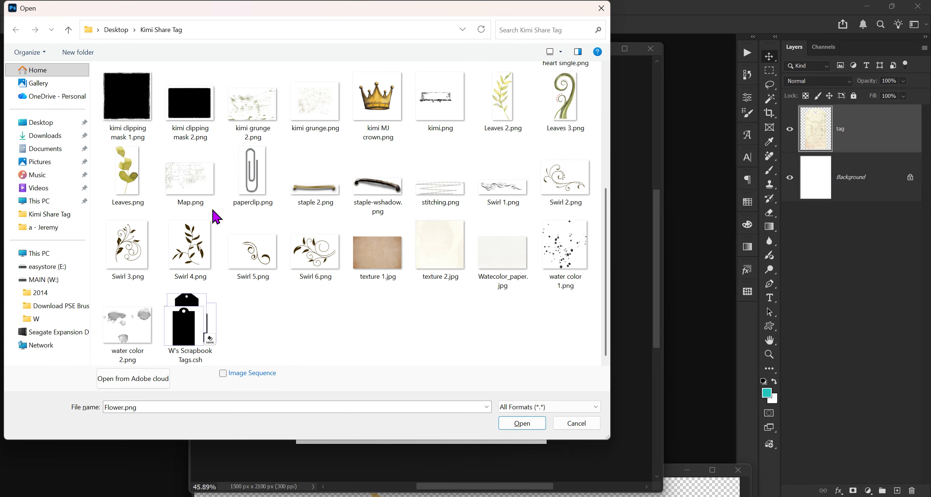
ctrl+click(506, 107)
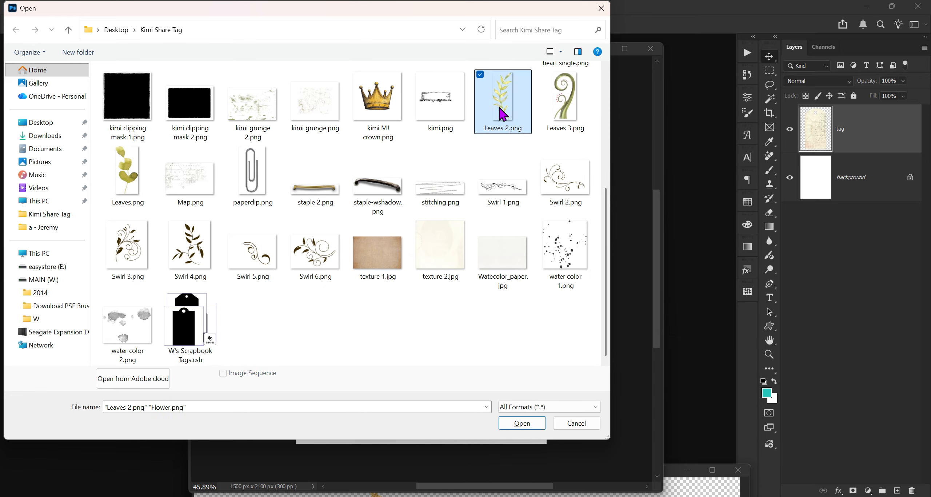
ctrl+click(443, 198)
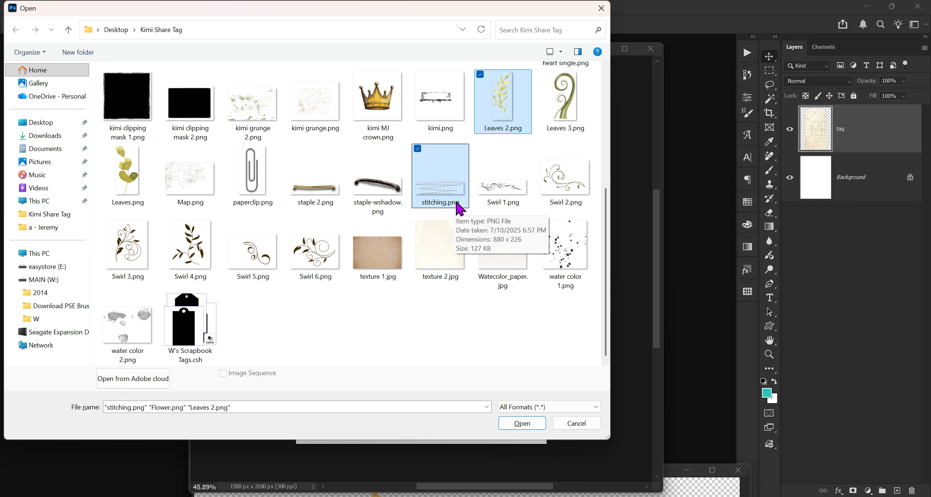
ctrl+click(251, 177)
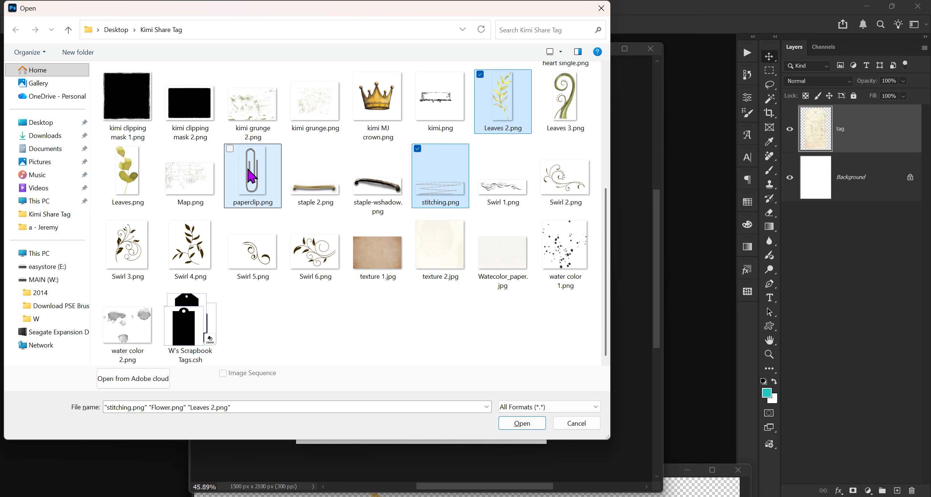
click(527, 425)
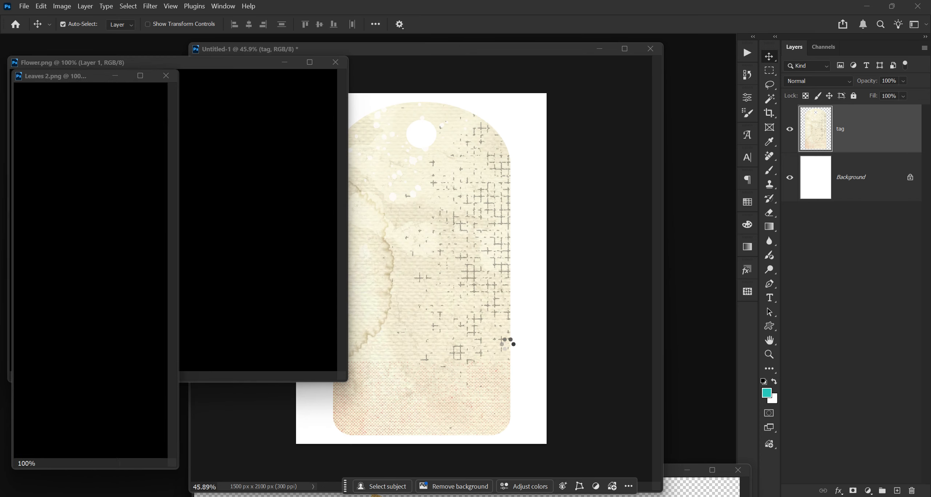
Step: Drag the flower image into the tag document as a new layer and close the flower window
click(344, 271)
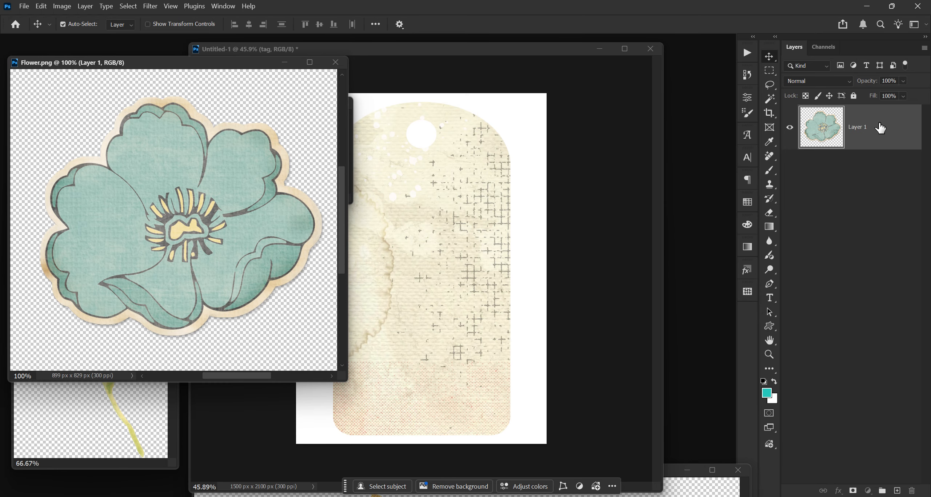
drag(881, 127, 476, 303)
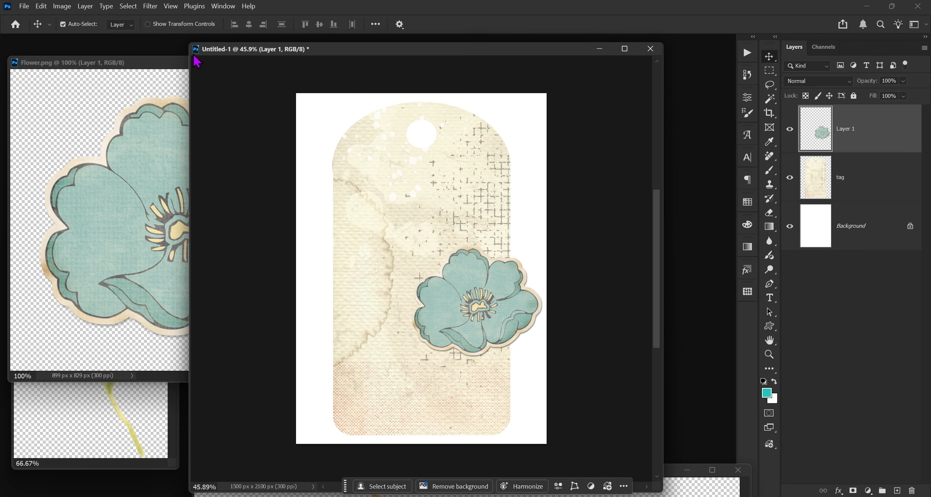
click(159, 63)
click(337, 66)
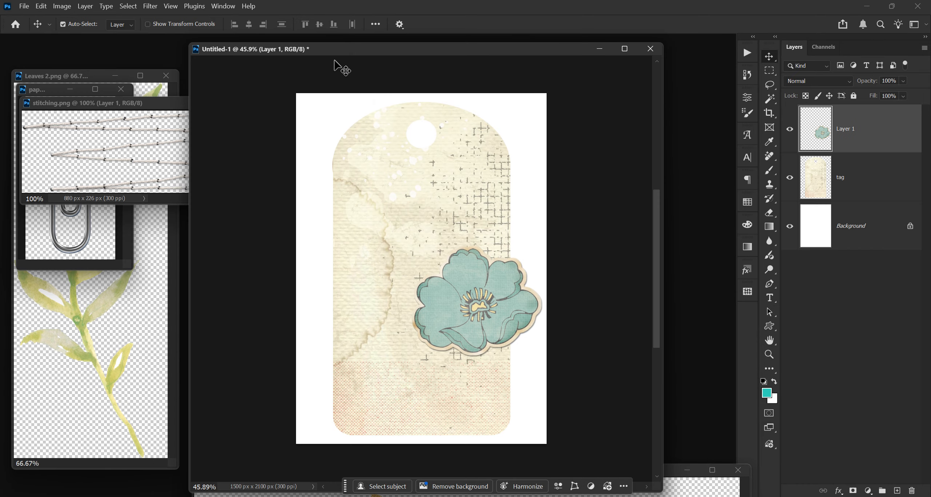
Step: Drag the stitching image into the tag document and close the stitching window
click(112, 106)
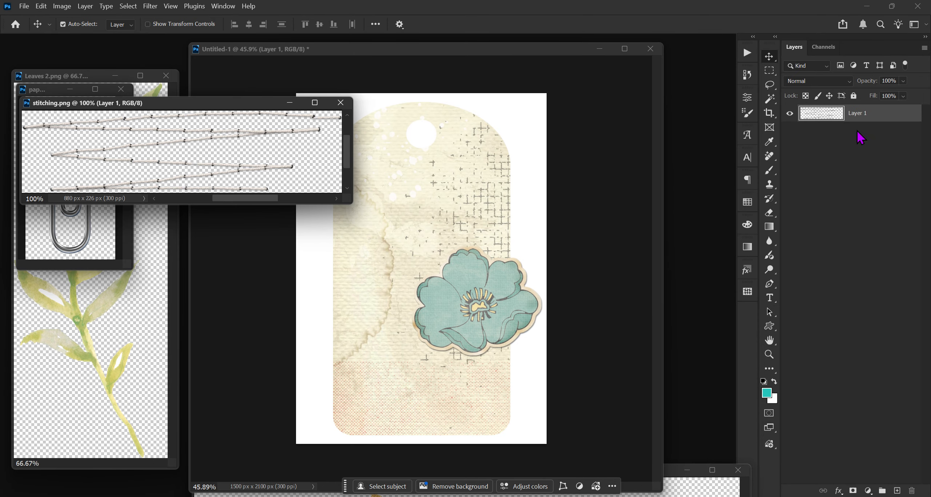
drag(886, 115, 492, 351)
click(172, 114)
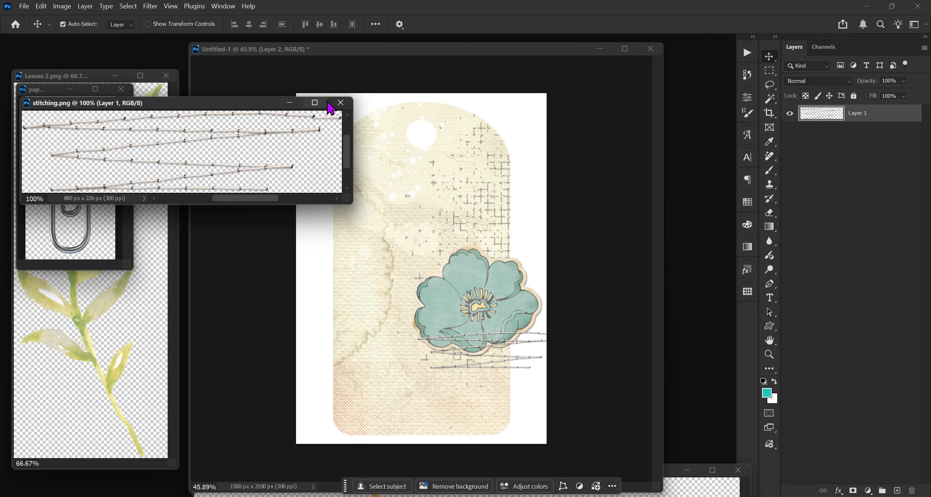
click(340, 103)
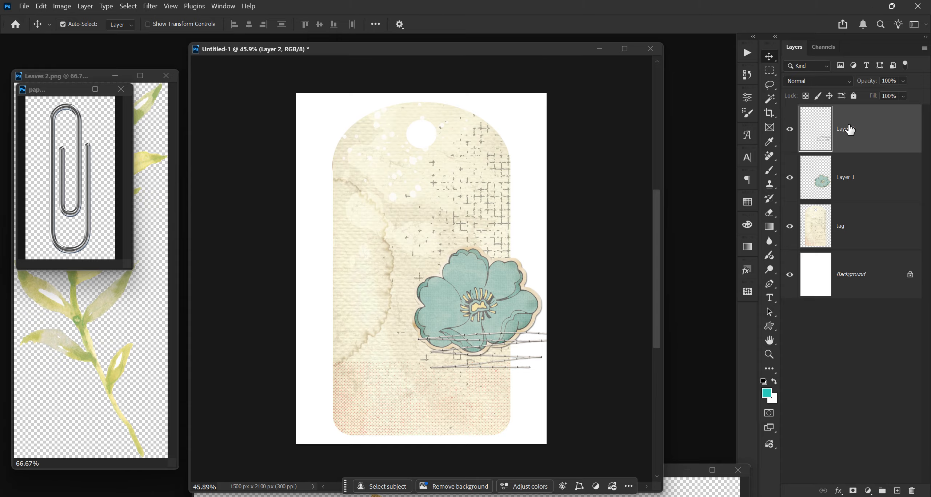
Step: Move the stitching layer down to the tag's lower left area
key(ctrl+t)
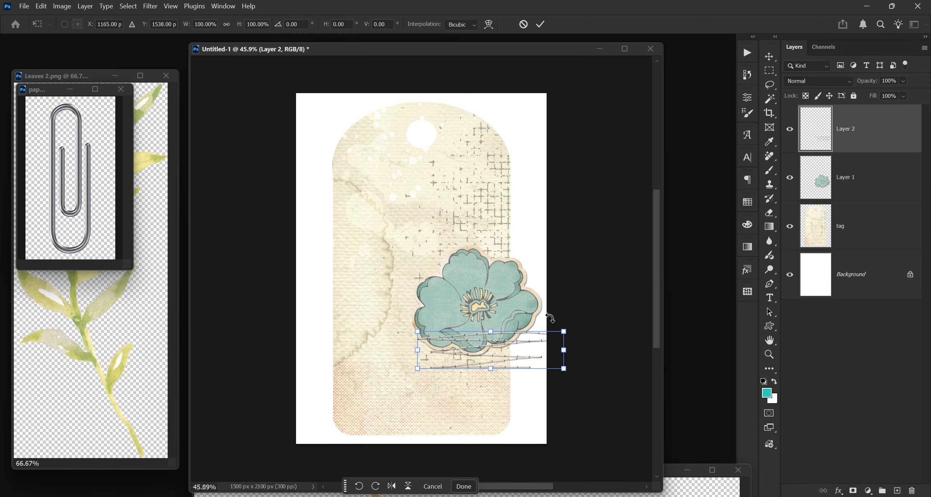
drag(520, 354, 432, 411)
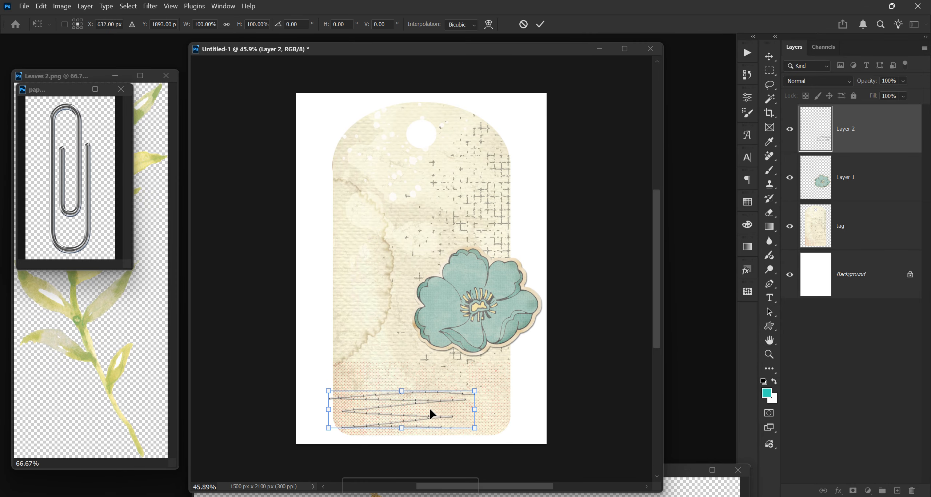
click(840, 180)
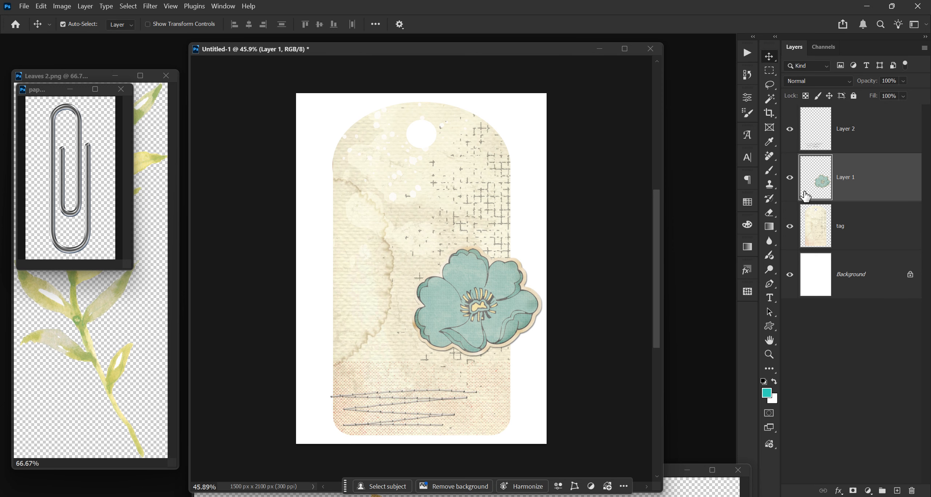
Step: Move the flower layer down over the stitching and scale it to about 94%
key(ctrl+t)
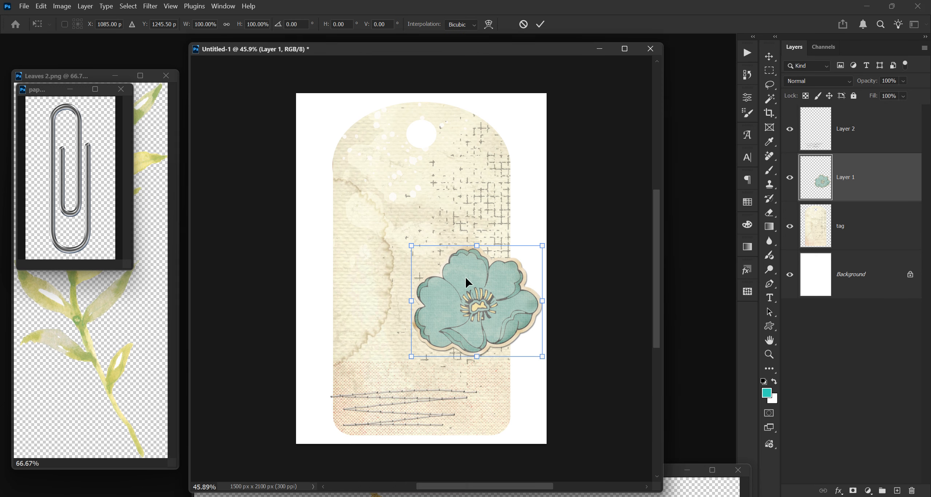
drag(466, 282, 434, 349)
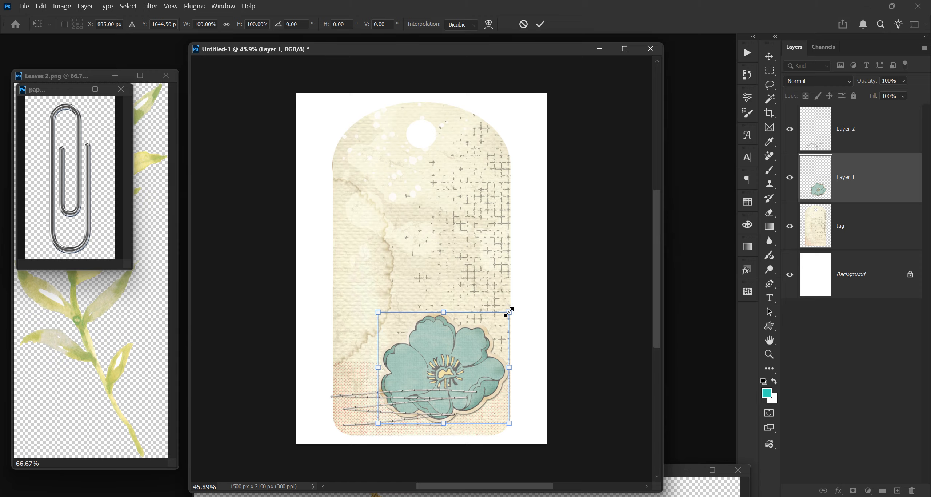
drag(508, 312, 499, 319)
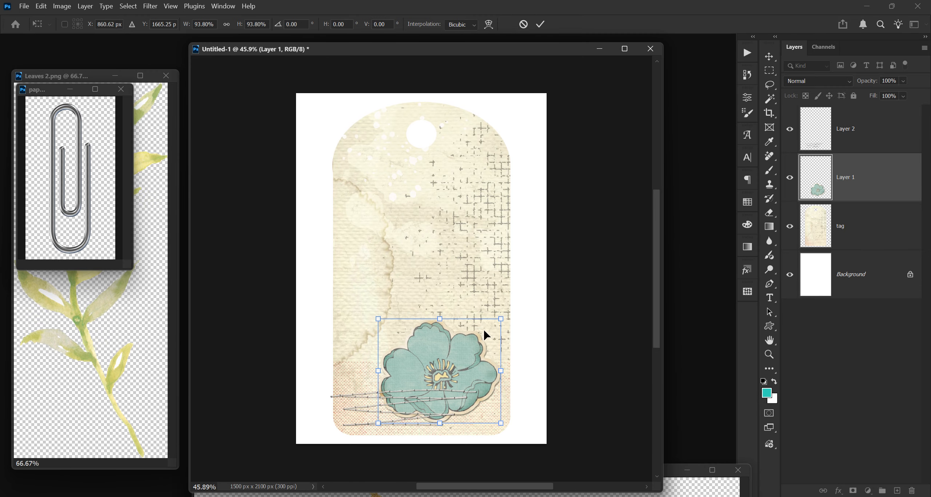
key(Return)
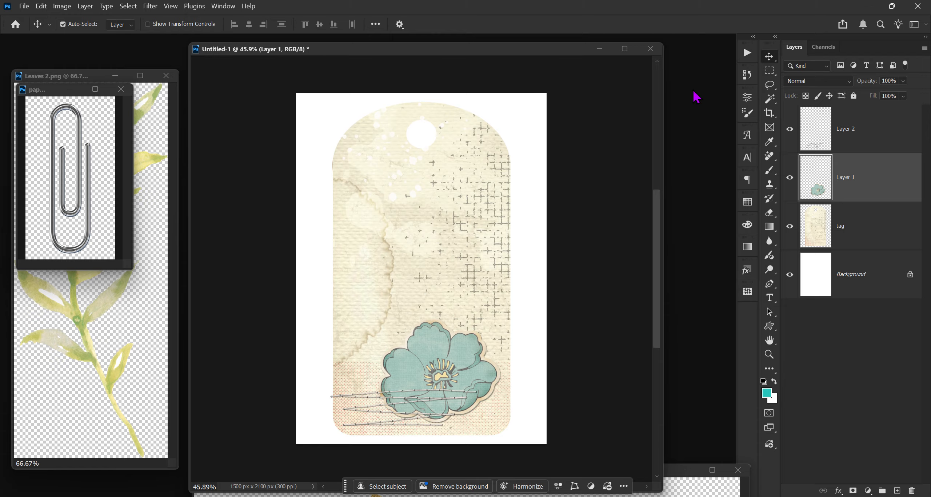
Step: Nudge the flower slightly to the right
key(Right)
key(Right)
key(Right)
key(Right)
key(Right)
key(Right)
key(Right)
key(Right)
key(Right)
key(Right)
key(Right)
key(Right)
key(Right)
key(Right)
key(Right)
key(Right)
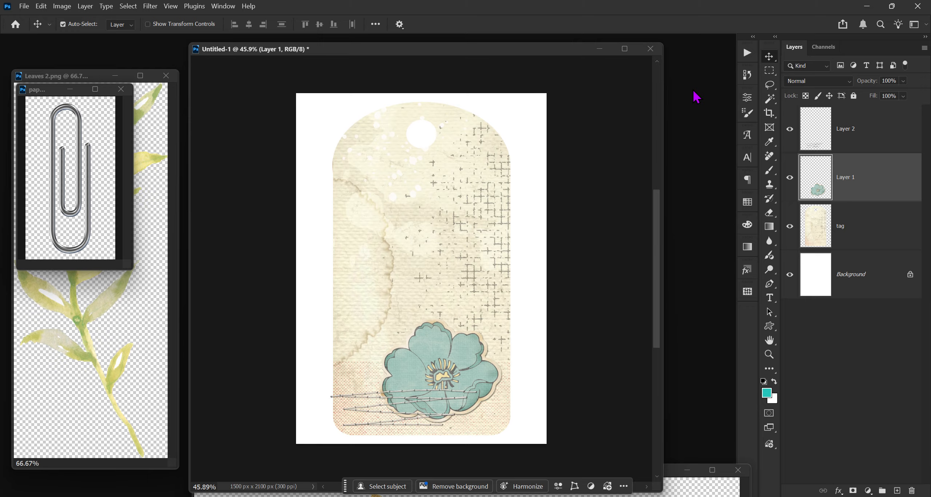
key(Right)
key(Right)
key(Right)
key(Right)
key(Right)
key(Right)
key(Right)
key(Right)
key(Right)
key(Right)
key(Right)
key(Right)
key(Right)
key(Right)
key(Right)
key(Right)
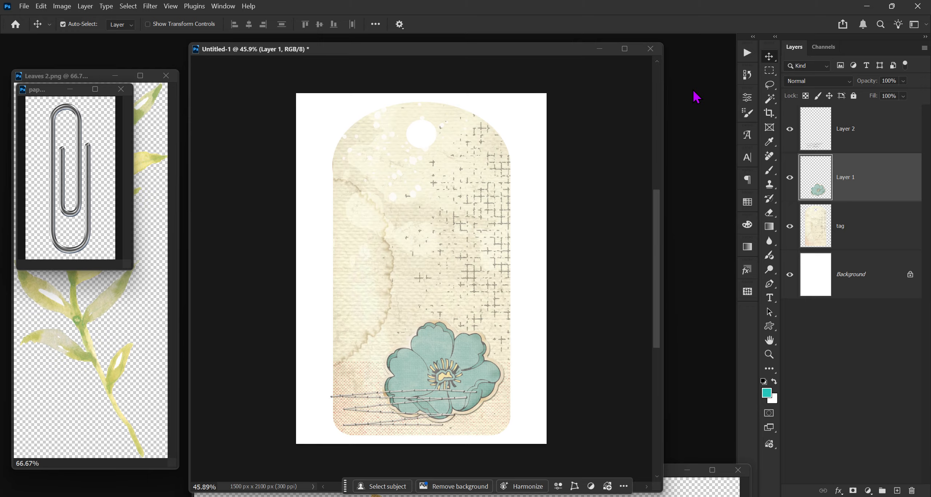
key(Right)
key(Right)
key(Right)
key(Right)
key(Right)
key(Right)
key(Right)
key(Right)
key(Right)
key(Right)
key(Right)
key(Right)
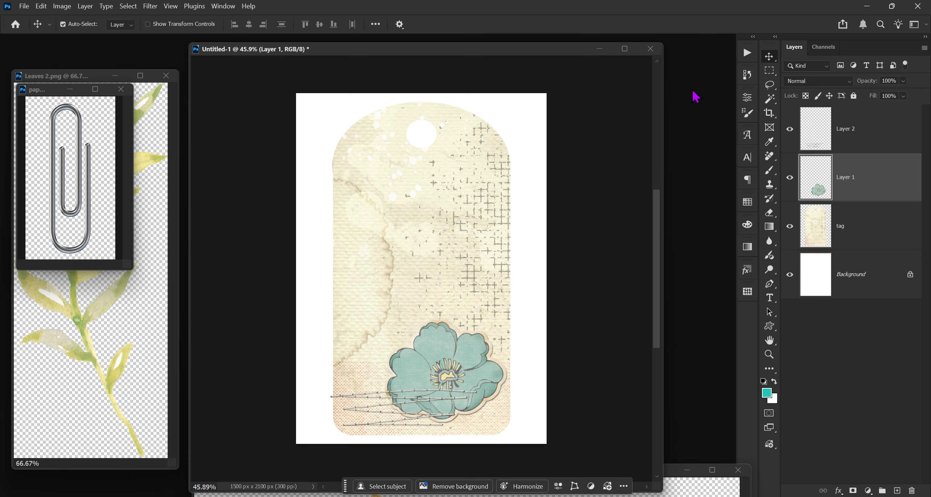
Step: Scale the stitching layer down slightly from its upper right corner, then select the flower layer
click(868, 146)
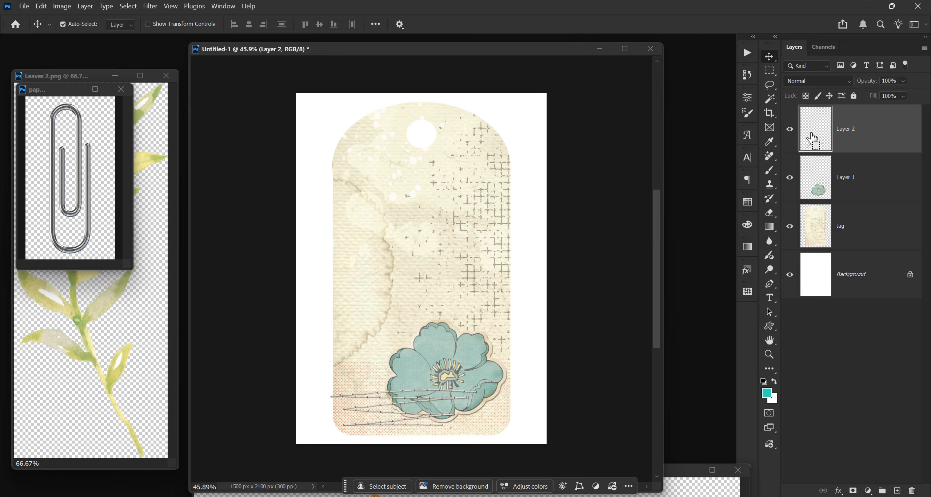
key(ctrl+t)
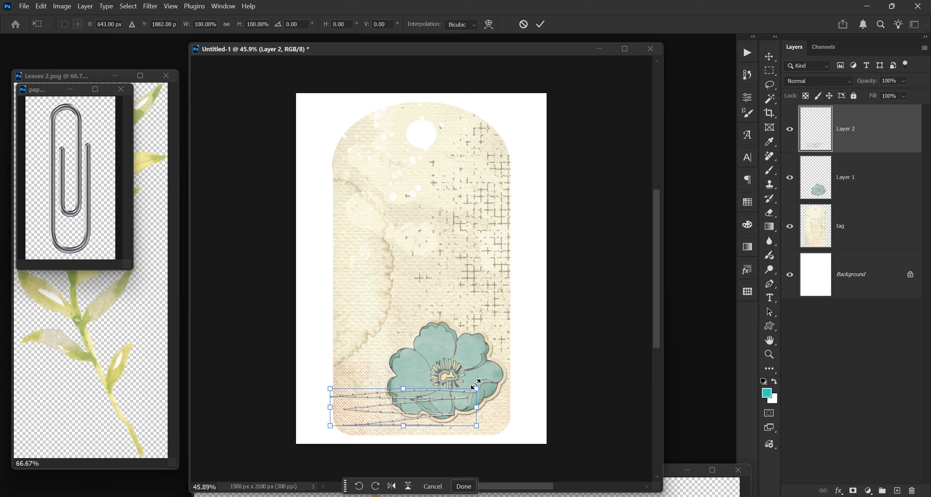
drag(477, 385, 482, 405)
key(Return)
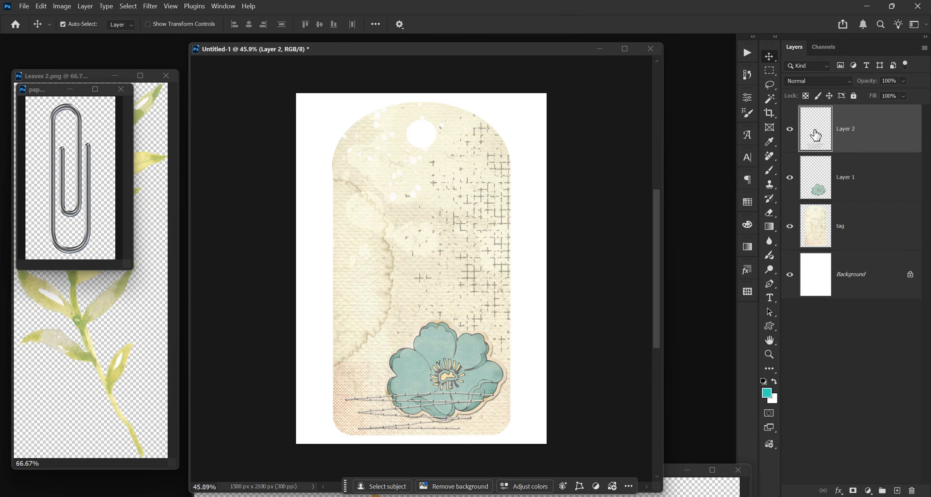
click(851, 181)
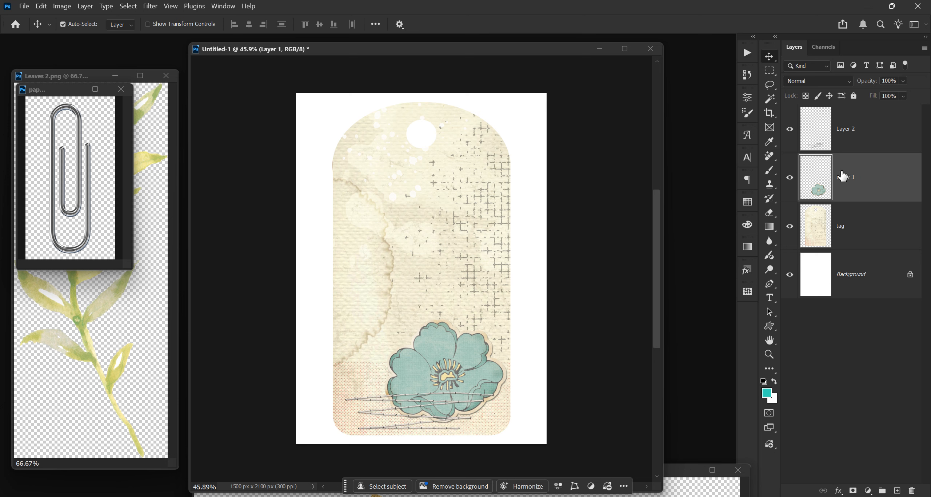
Step: Merge the flower layer down into the tag layer, then duplicate the stitching layer
key(ctrl+e)
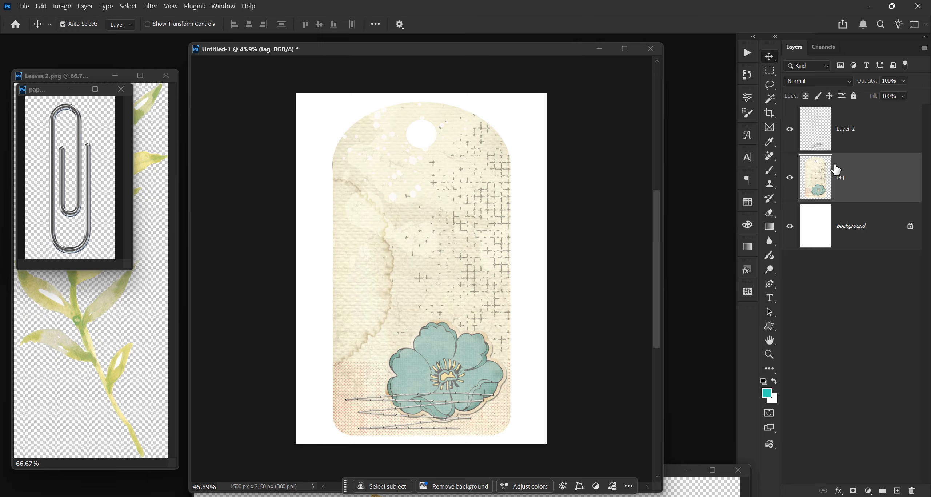
click(846, 137)
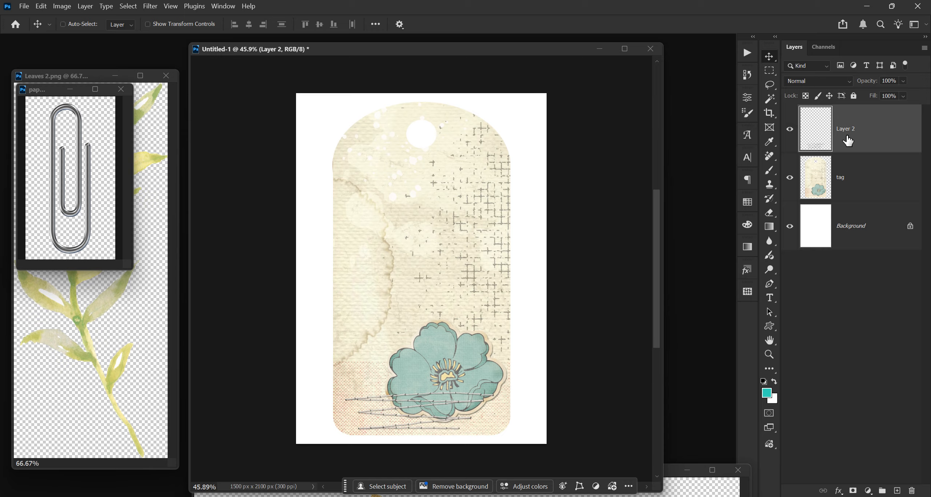
key(ctrl+j)
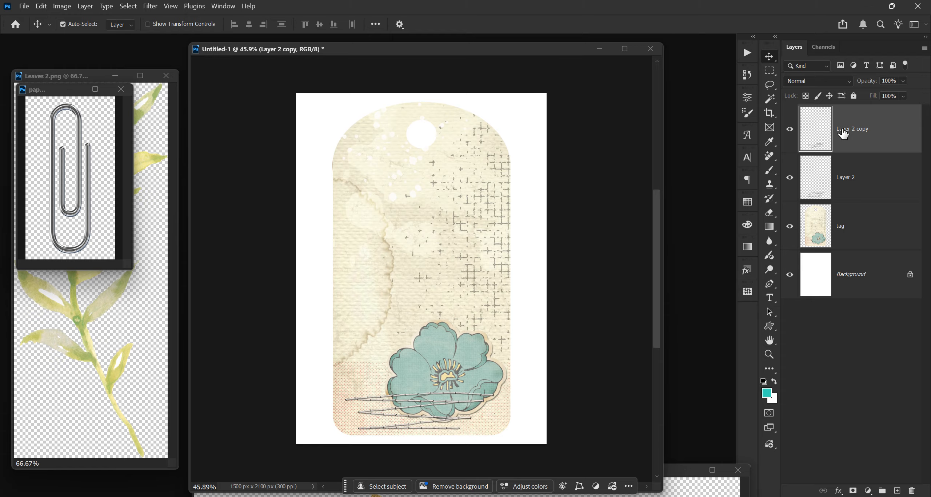
Step: Reset the default colors, compare the stitching layers' visibility, and set the lower stitching layer's opacity to 46%
click(844, 186)
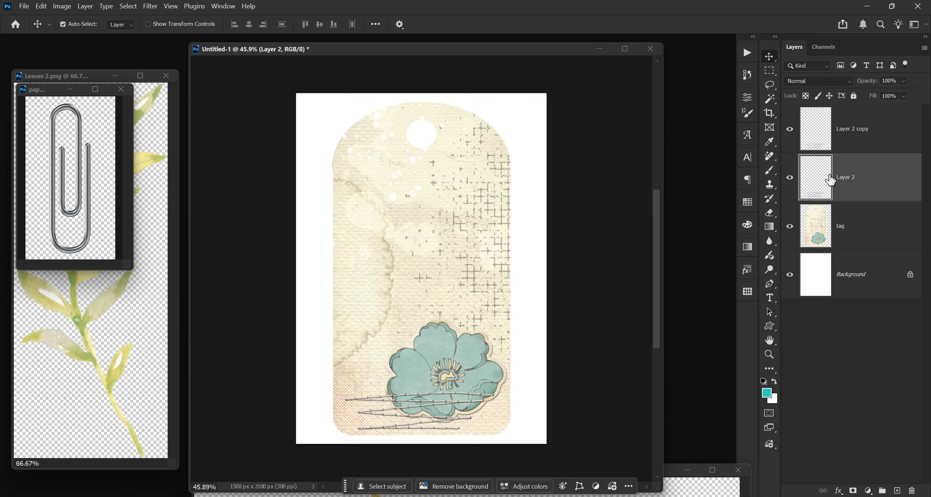
click(763, 380)
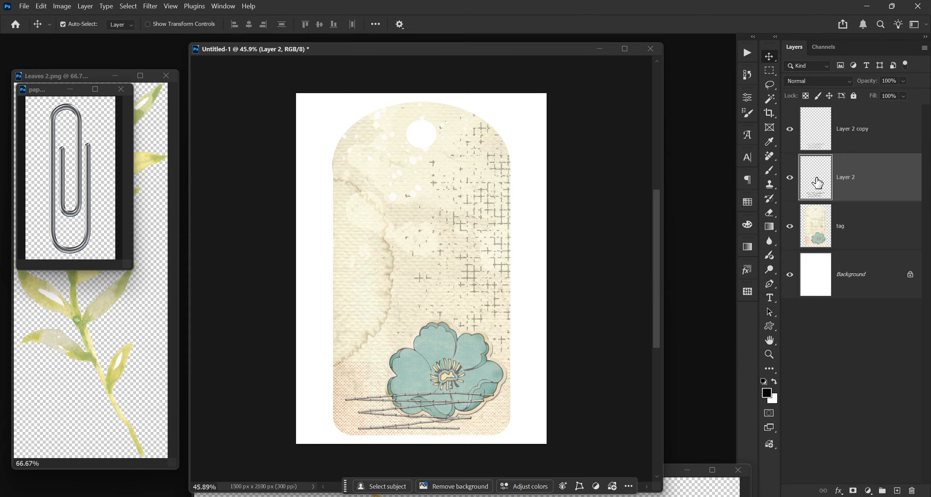
scroll(522, 338, up, 1)
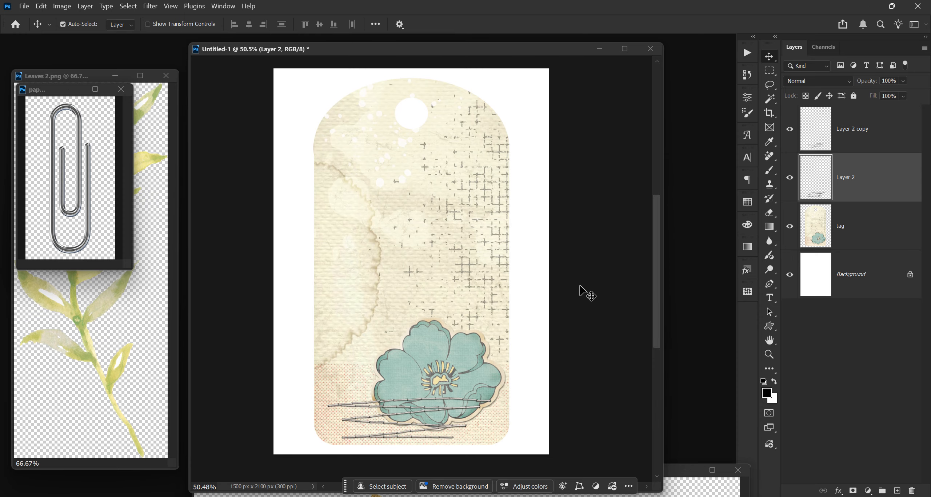
click(790, 128)
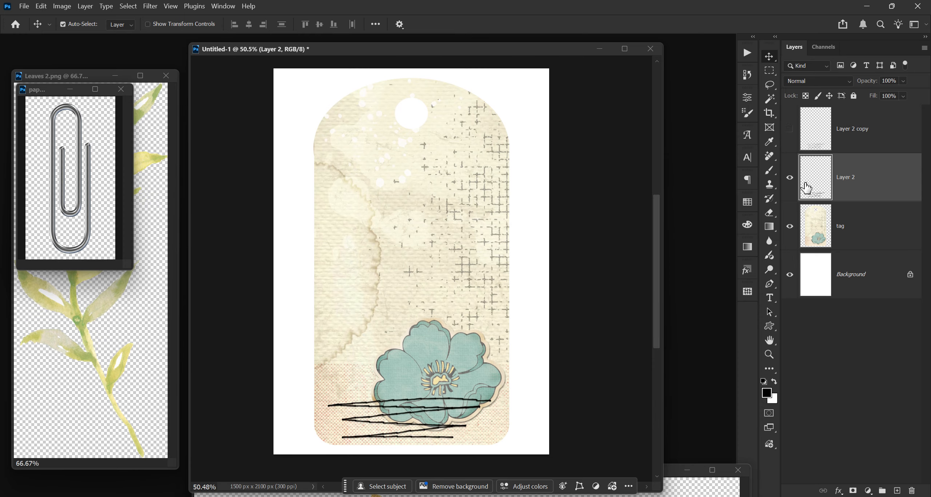
click(790, 128)
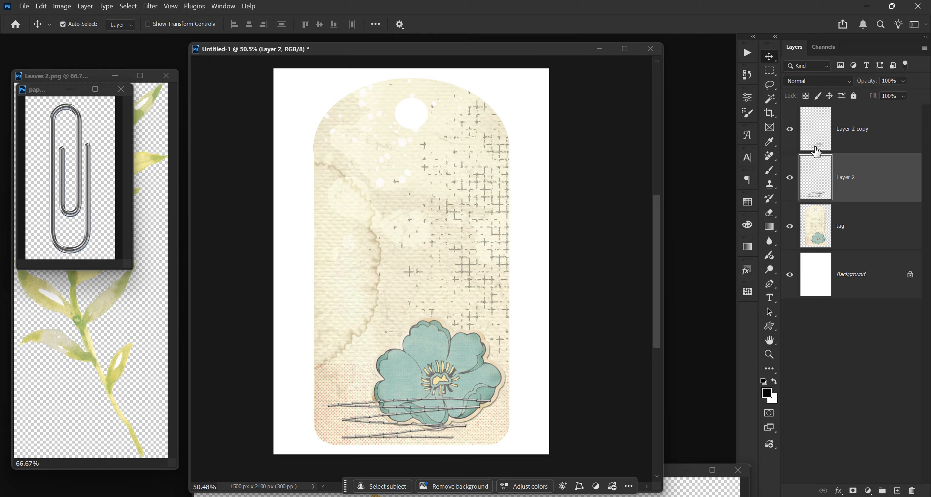
click(790, 177)
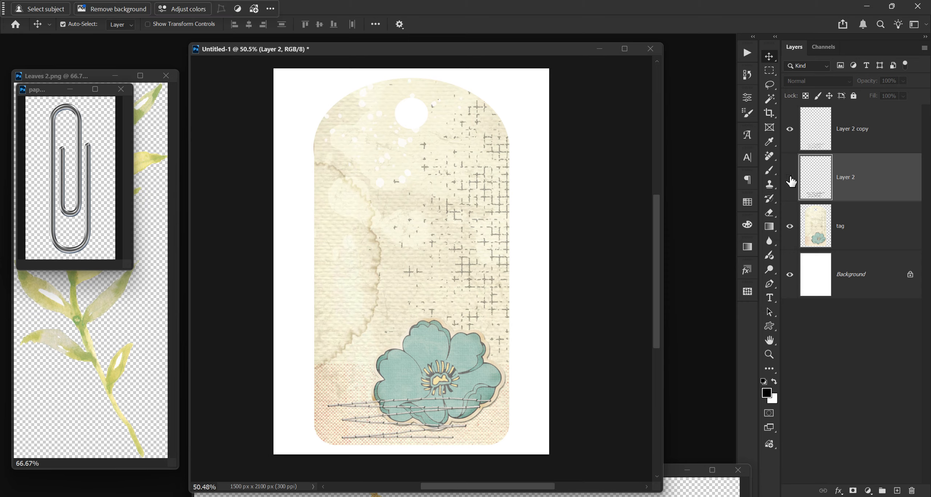
click(790, 178)
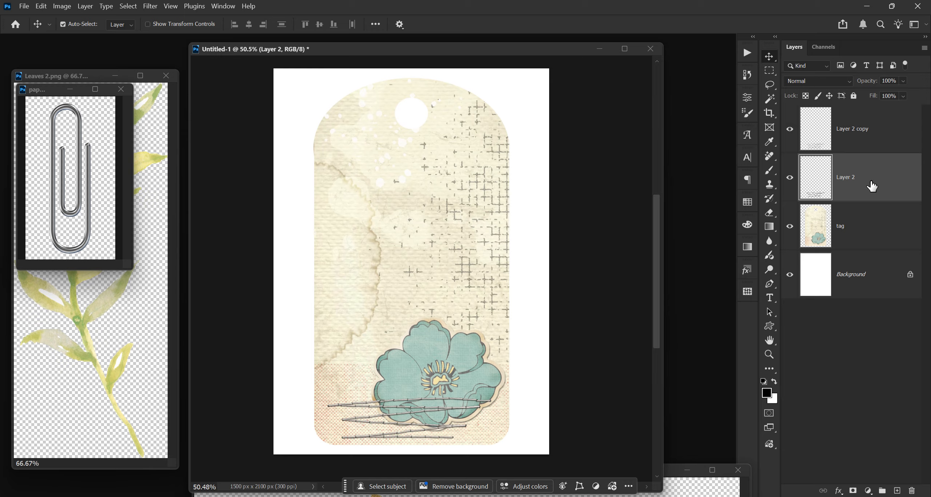
drag(871, 85, 869, 84)
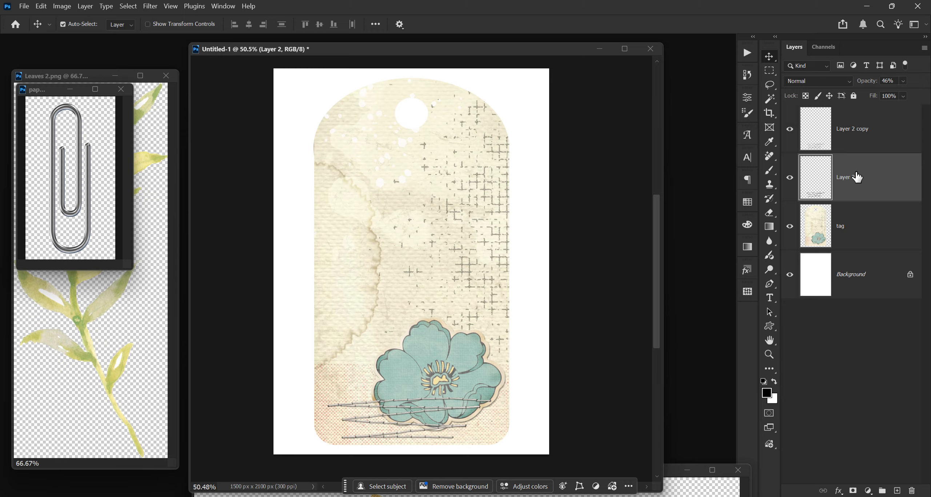
Step: Merge both stitching layers down into the tag layer
click(860, 139)
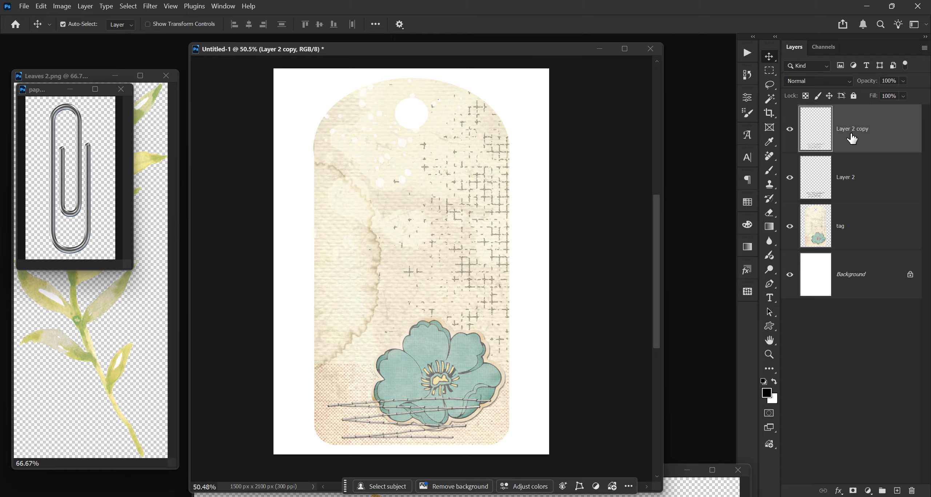
key(ctrl+e)
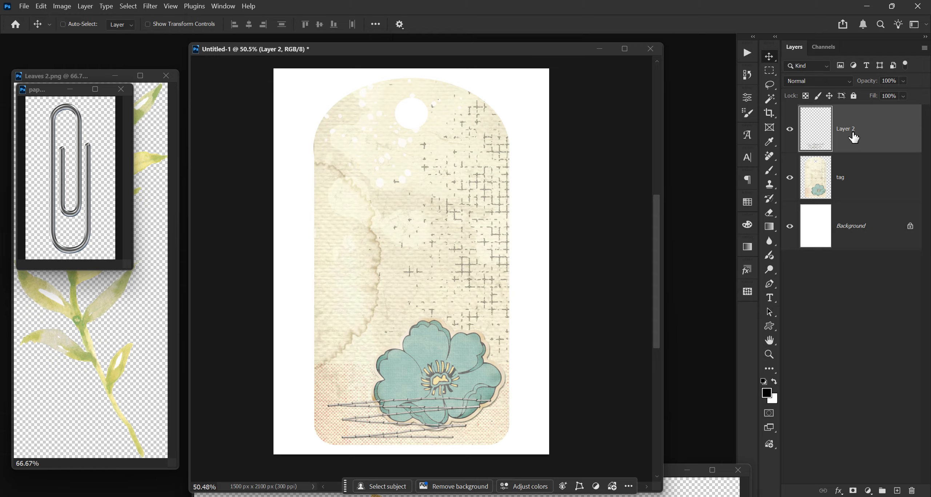
key(ctrl+e)
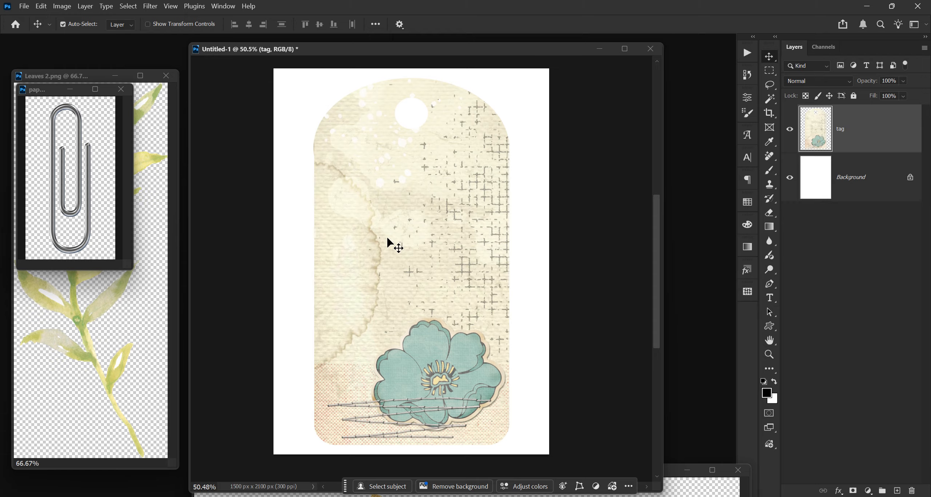
Step: Drag the leaves image into the tag and scale it to about 67%, placing it left of center above the flower
click(175, 250)
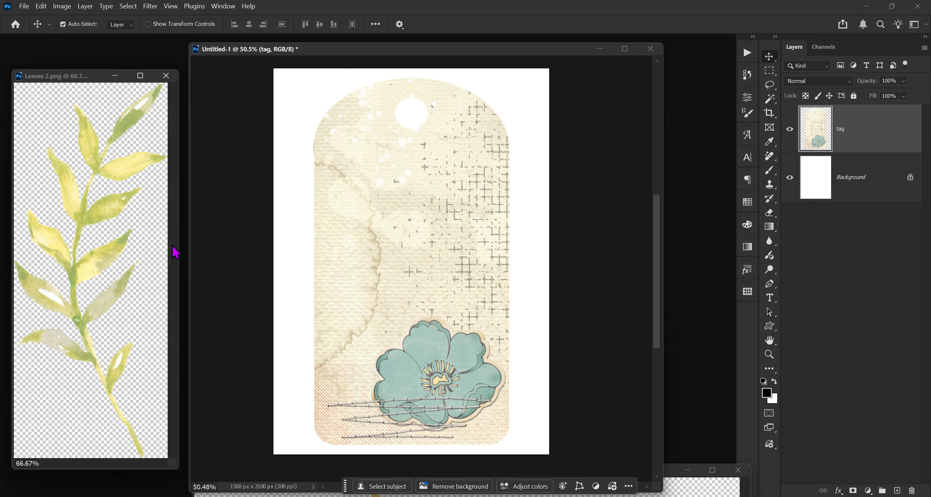
drag(875, 140, 465, 245)
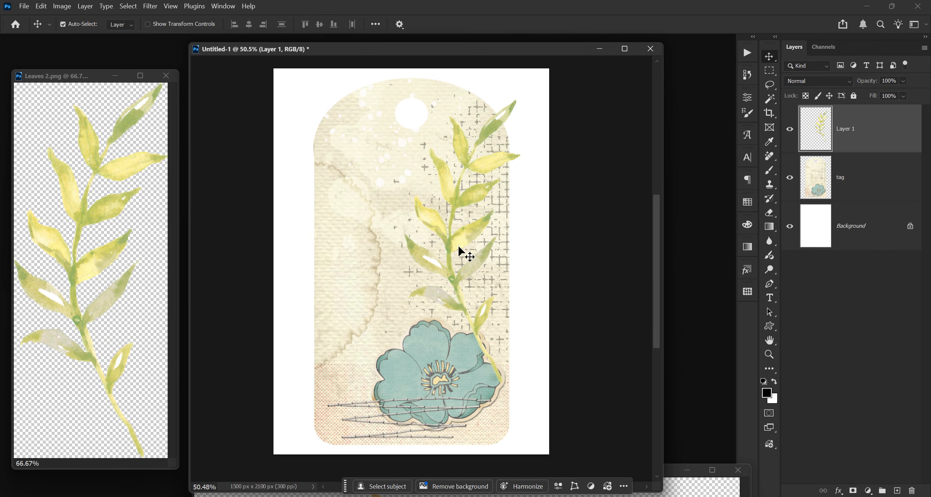
key(ctrl+t)
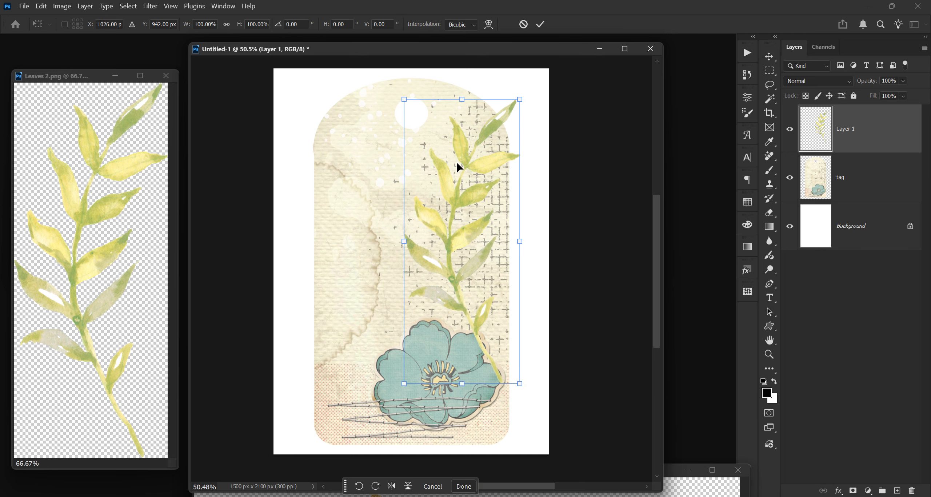
drag(518, 93, 461, 154)
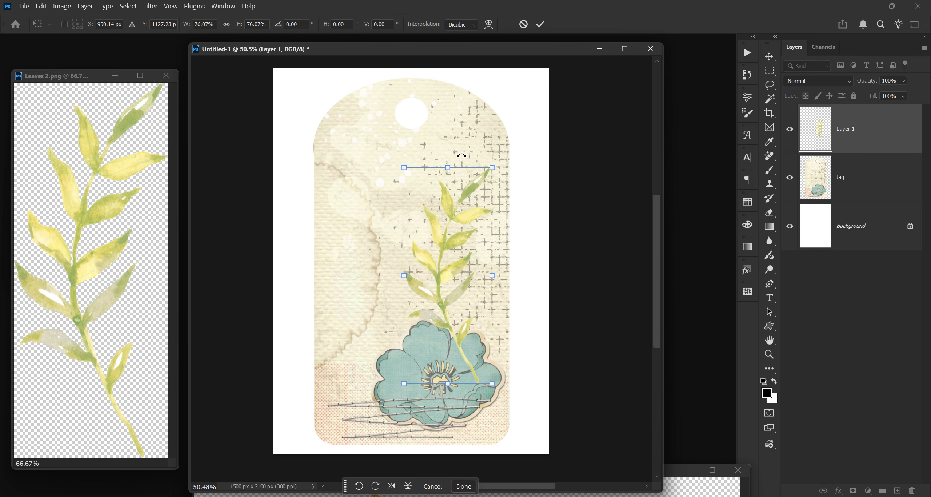
drag(424, 235, 378, 201)
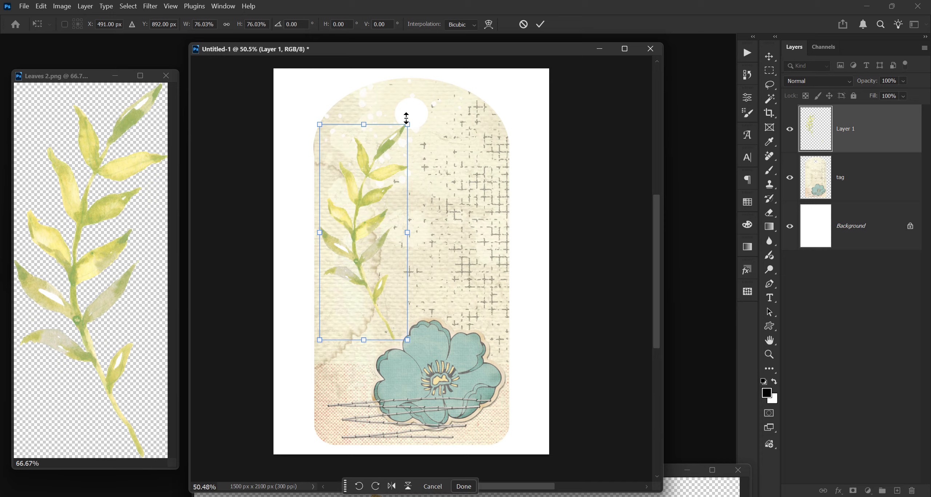
drag(408, 124, 396, 150)
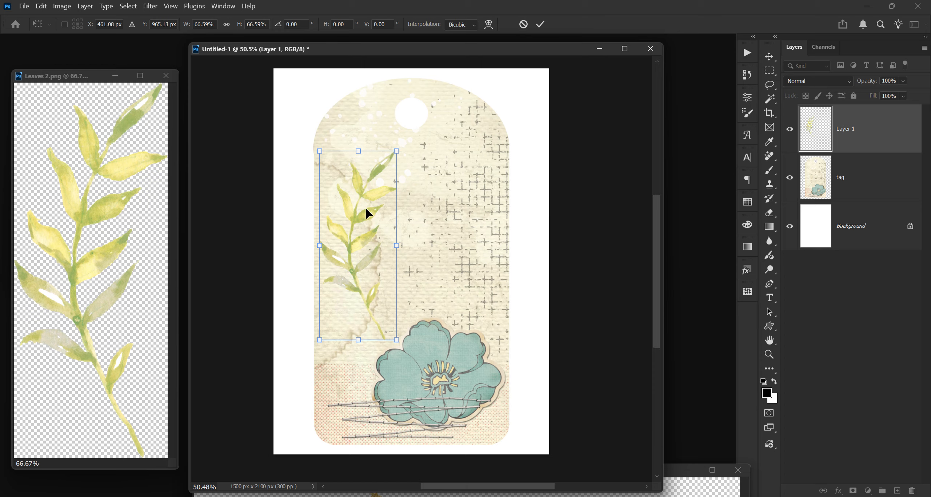
drag(368, 211, 386, 225)
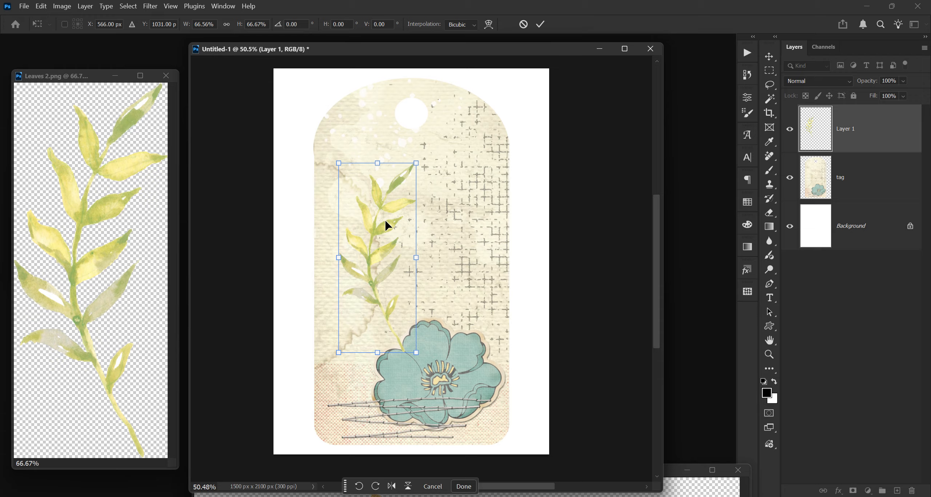
key(Return)
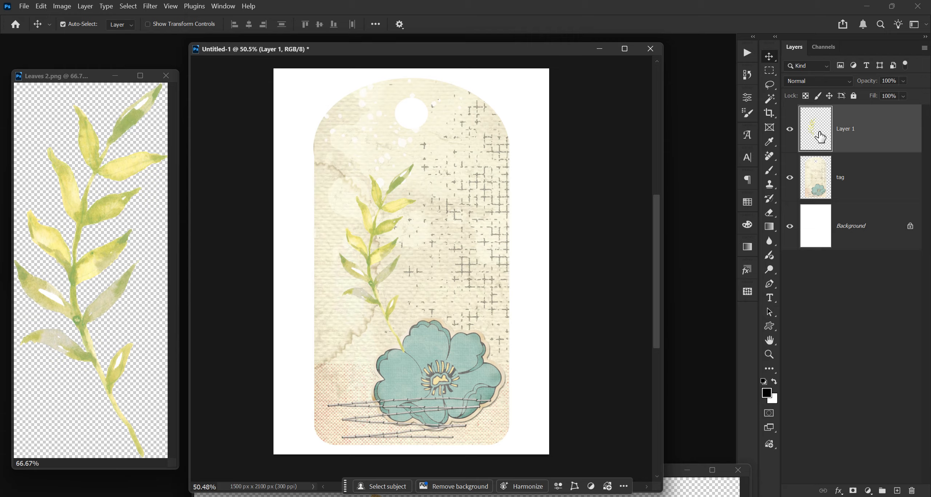
Step: Set the leaves layer's blend mode to Darker Color
click(857, 184)
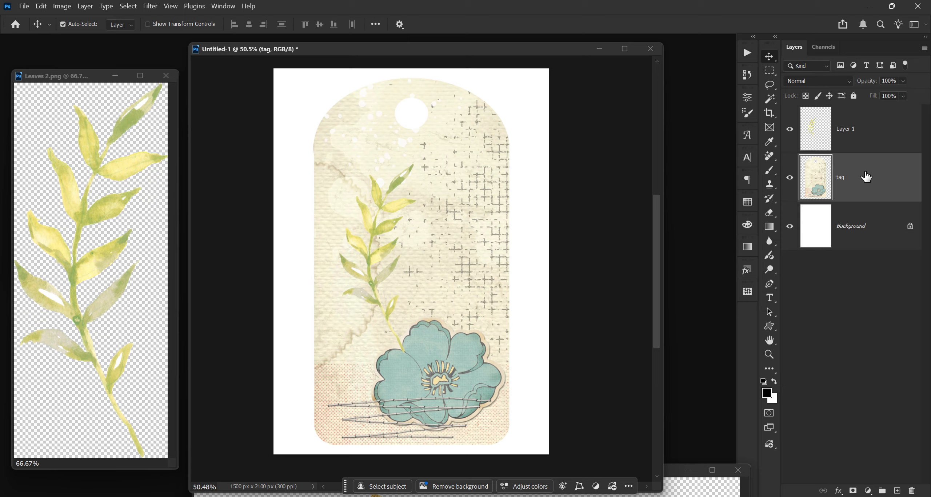
mouse_move(863, 176)
mouse_down()
mouse_move(862, 144)
mouse_move(862, 180)
mouse_up()
click(853, 134)
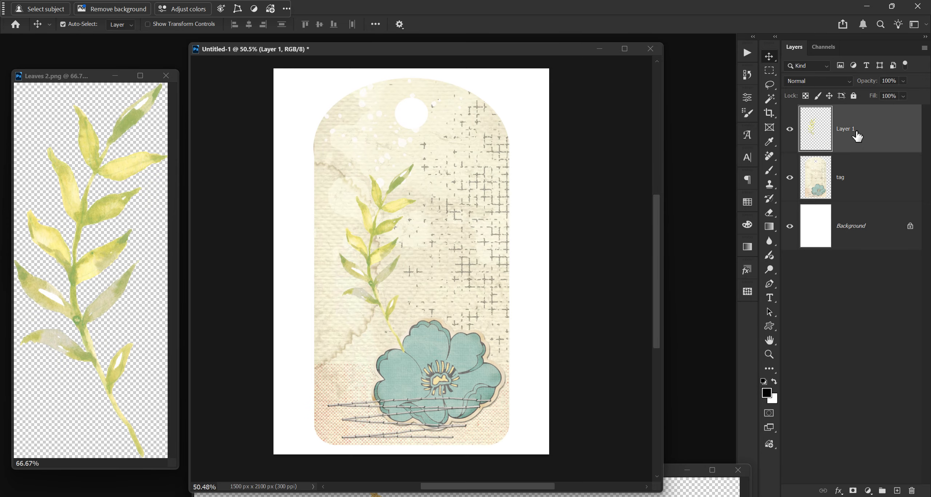
click(815, 82)
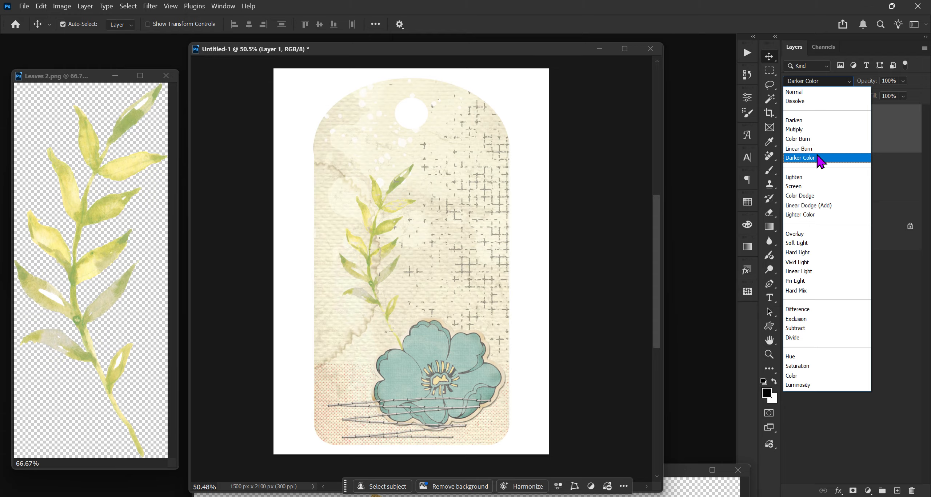
click(819, 159)
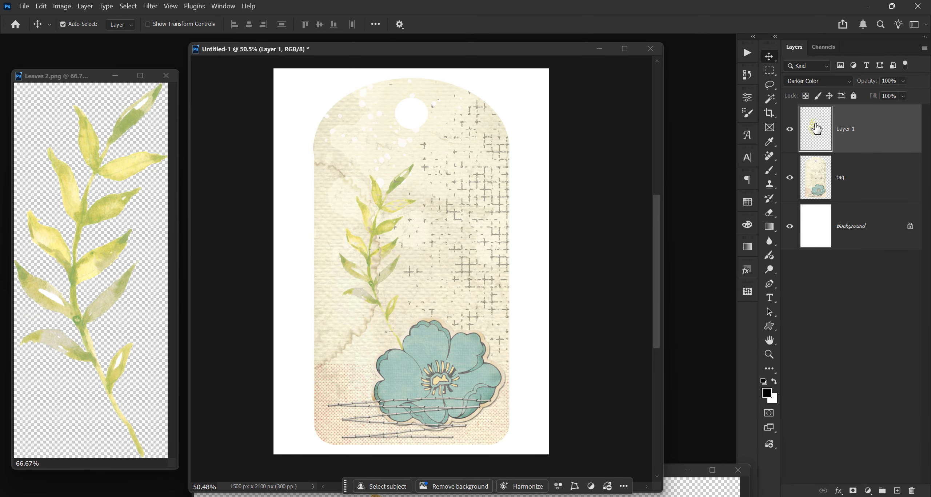
Step: Scale the leaves to about 55% and move them down beside the flower's left edge
key(ctrl+t)
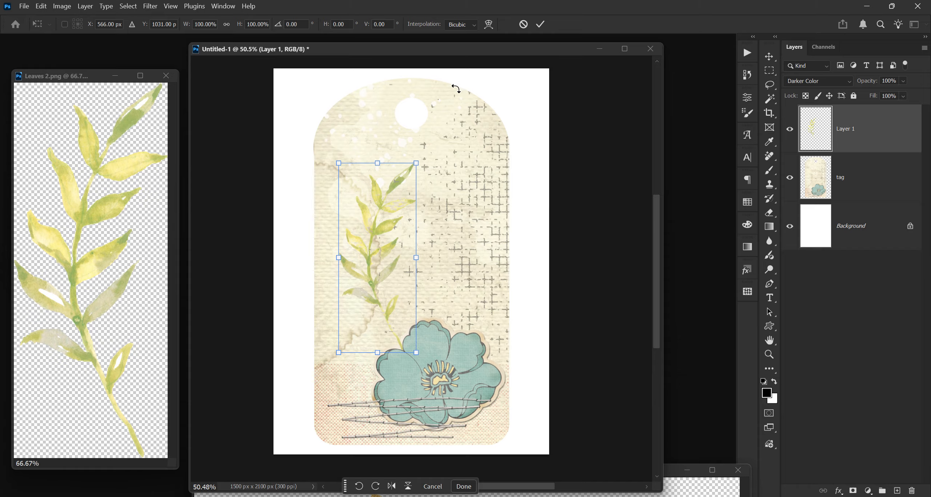
drag(417, 164, 366, 238)
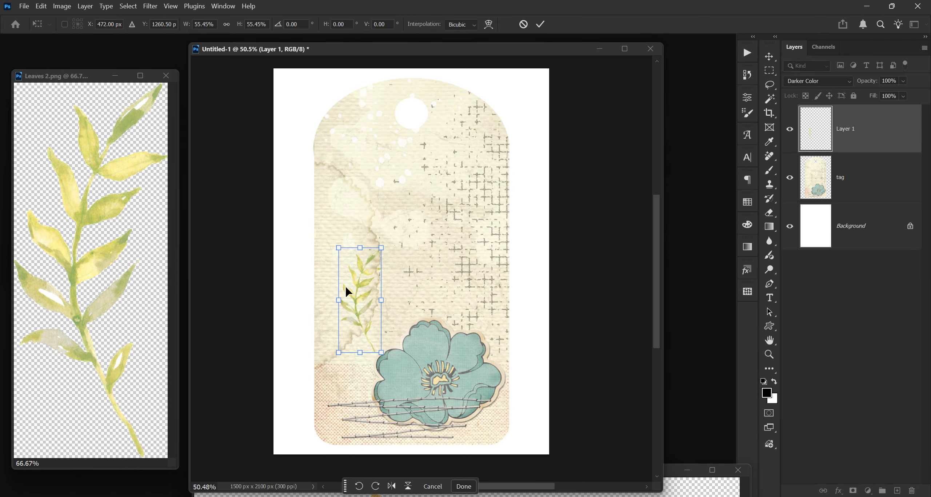
drag(365, 308, 357, 356)
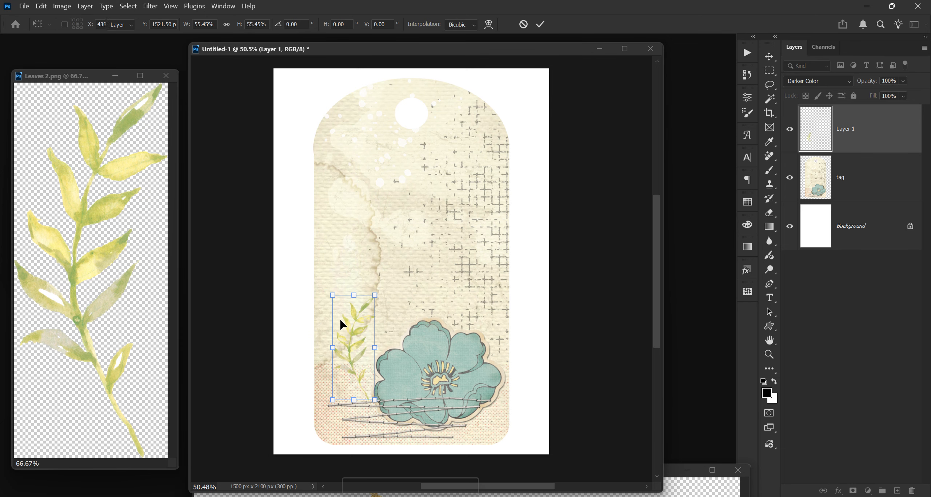
key(Return)
Step: Close the leaves image and open background 5.png from the Kimi Share Tag folder
click(166, 76)
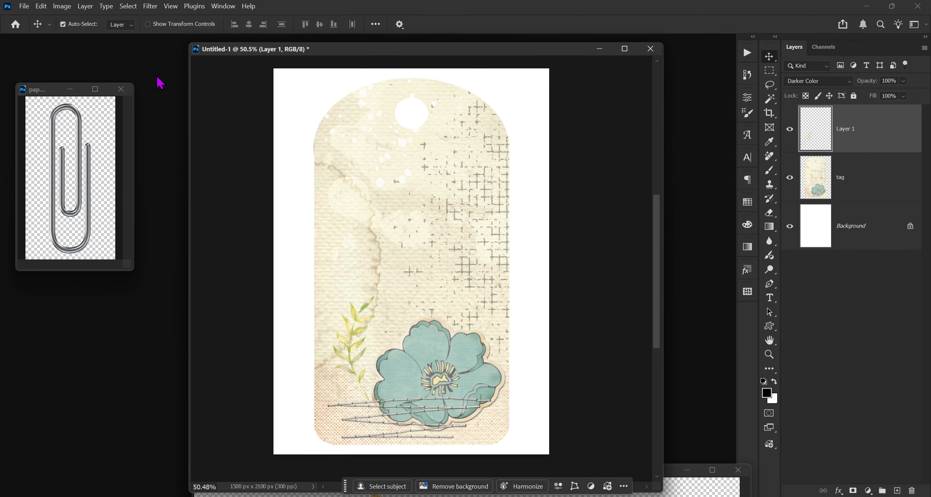
key(ctrl)
key(ctrl+o)
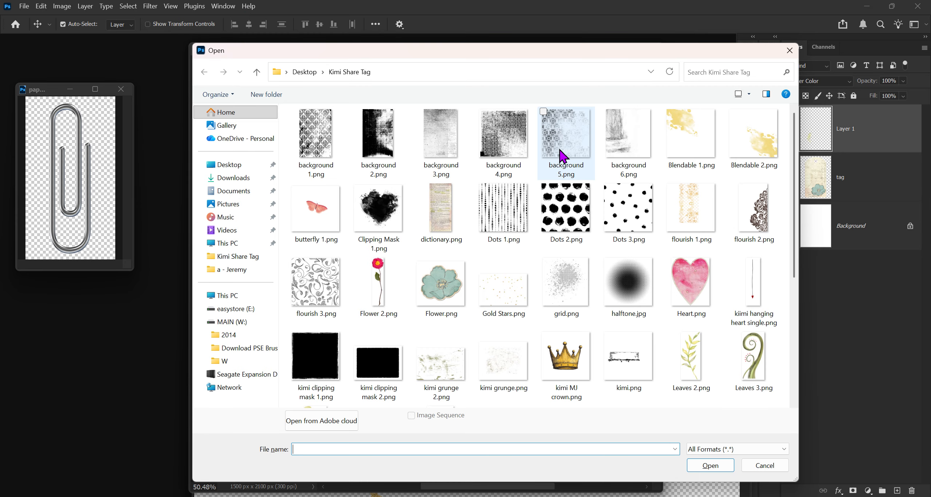
click(564, 138)
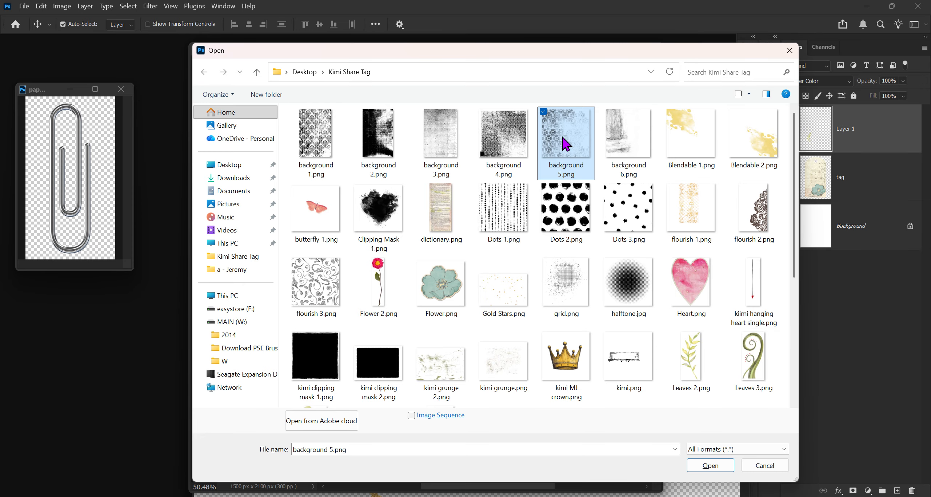
double_click(563, 138)
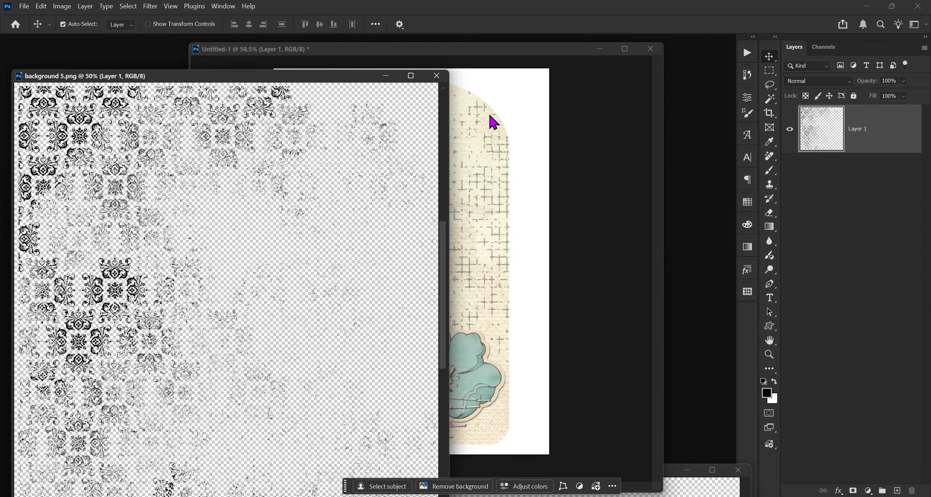
Step: Drag the background 5 damask pattern layer into the tag document
drag(329, 74, 254, 117)
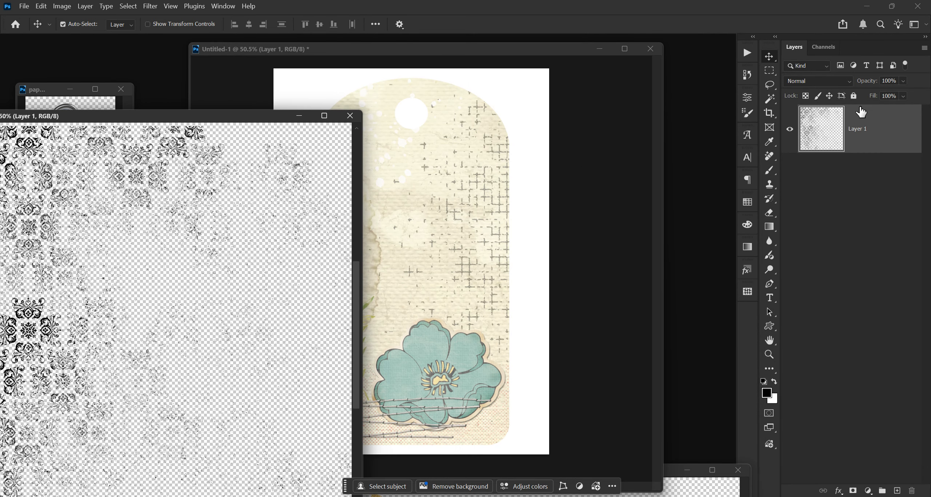
drag(858, 128, 482, 272)
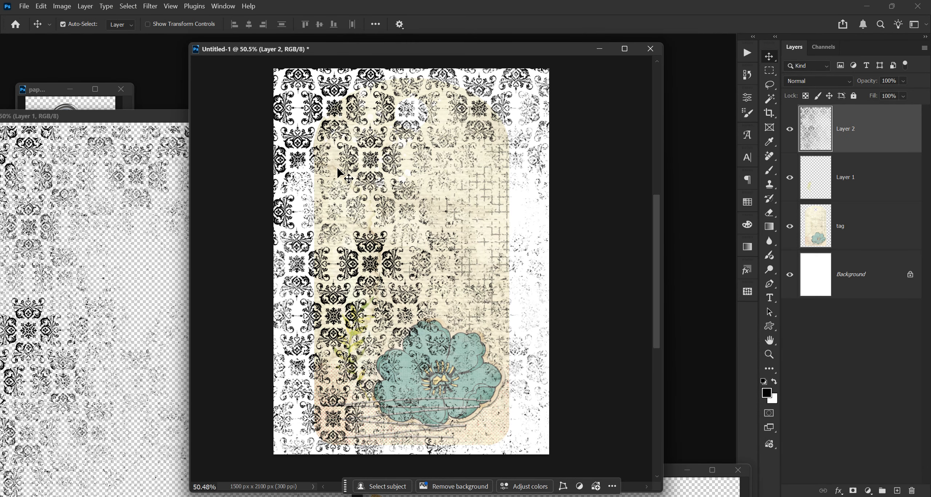
Step: Close the background 5 image window
click(160, 122)
drag(160, 121, 91, 155)
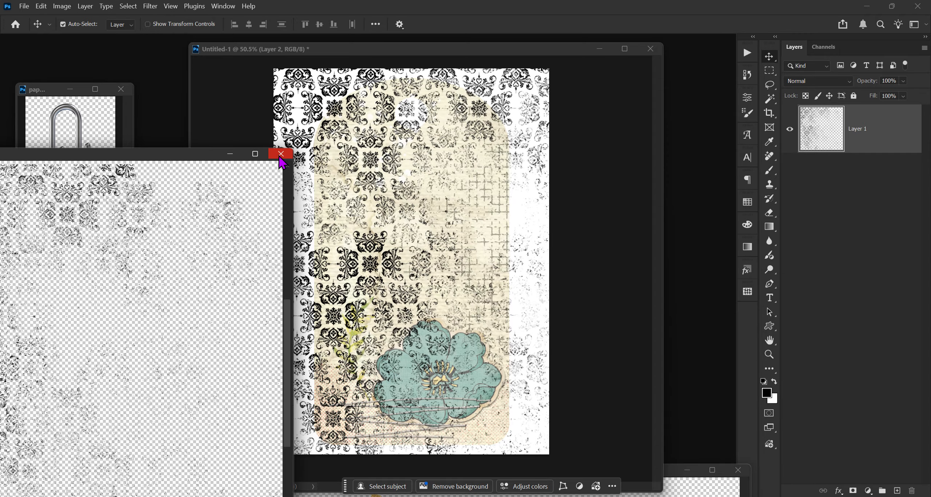
click(280, 149)
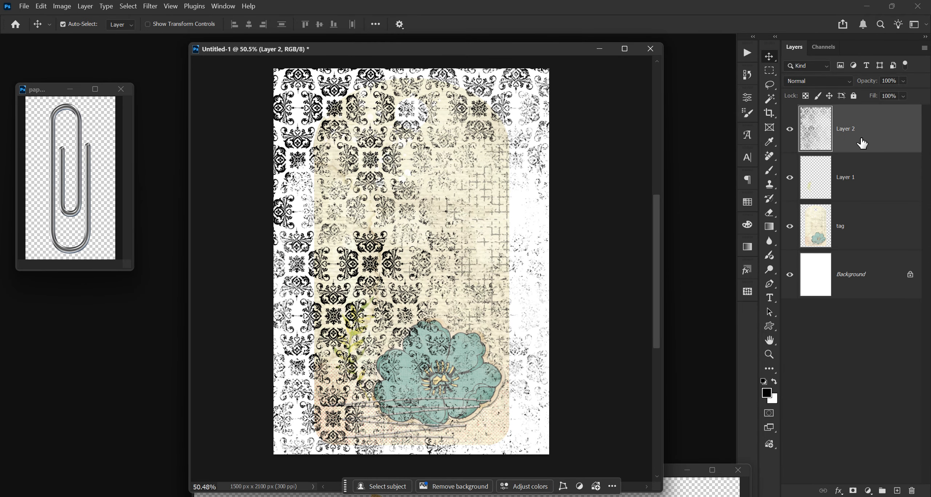
Step: Merge the leaves layer down into the tag layer
click(851, 182)
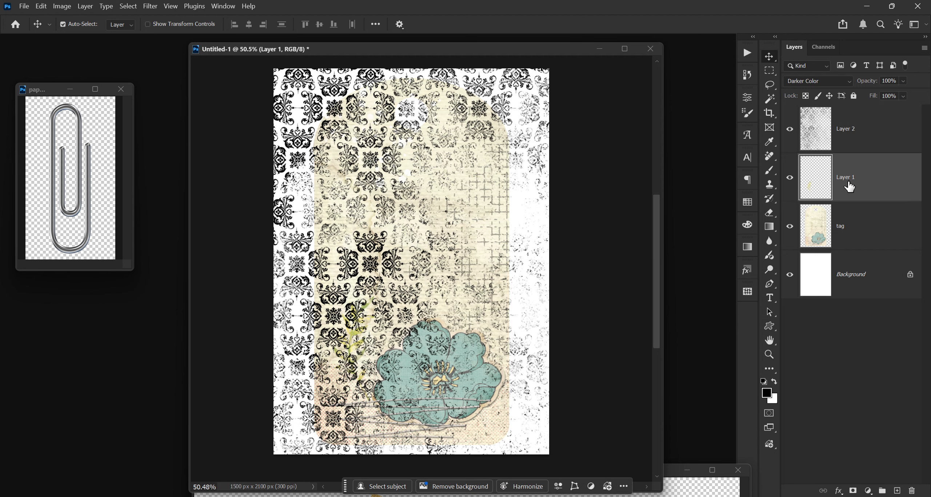
key(ctrl)
key(ctrl+e)
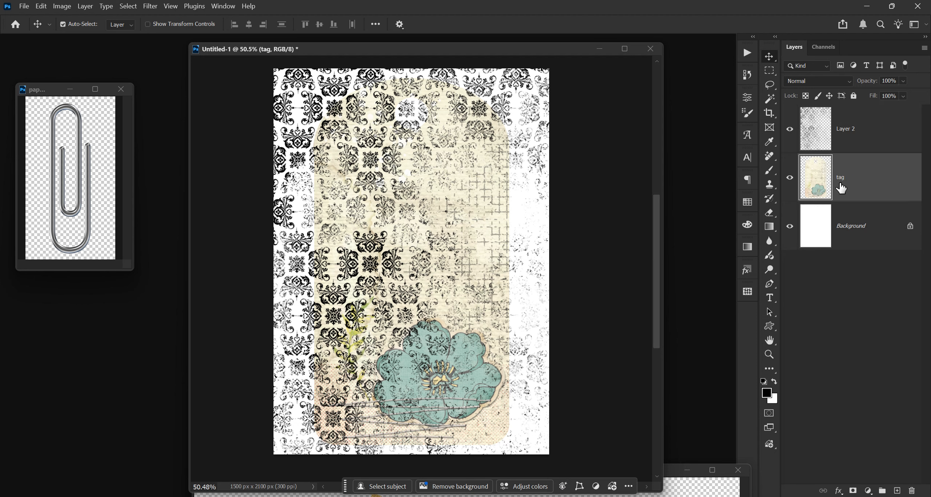
Step: Clip the damask pattern layer to the tag layer and shift it slightly to the left
alt+click(861, 151)
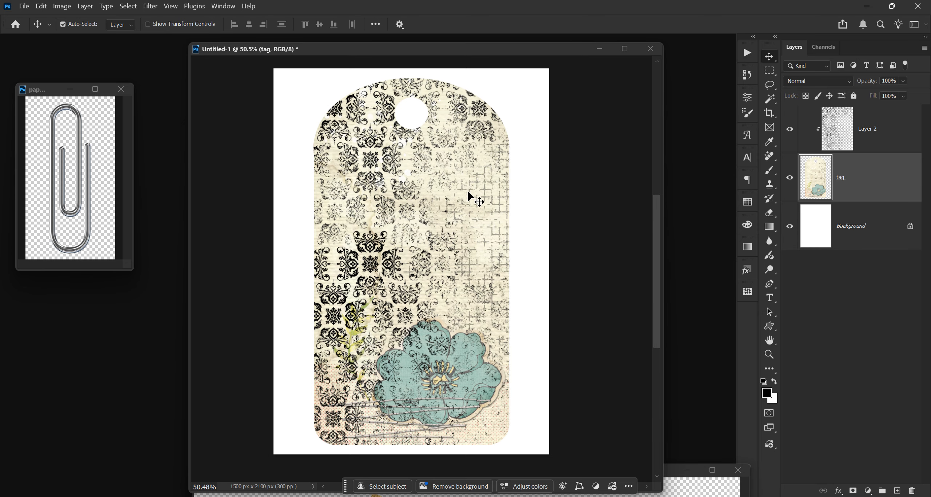
click(834, 135)
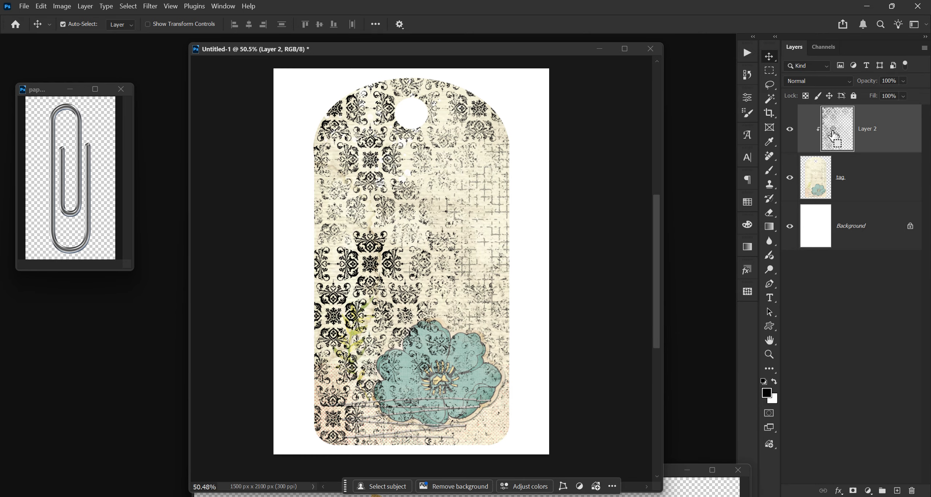
key(ctrl+t)
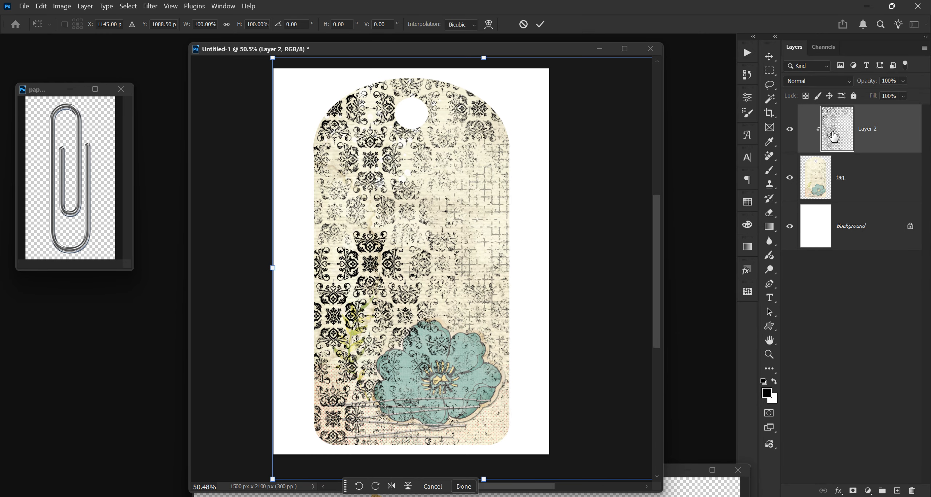
drag(613, 208, 540, 218)
key(Return)
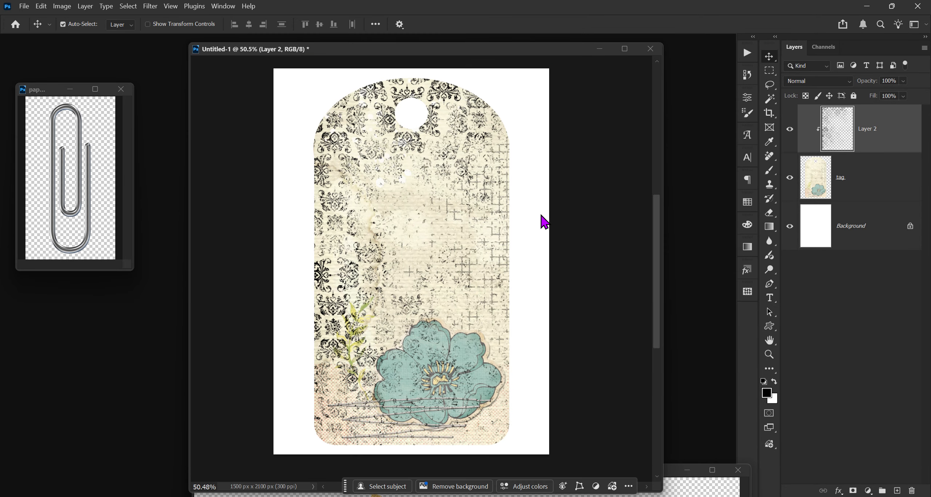
Step: Erase parts of the damask around the flower with a soft 1100 px eraser at 70% opacity, then lower it to 30%
click(771, 213)
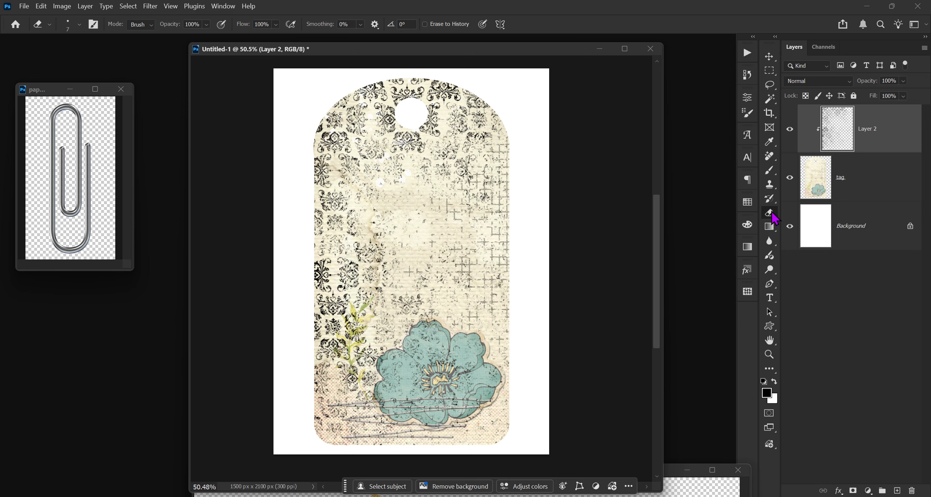
right_click(772, 212)
click(810, 213)
click(70, 25)
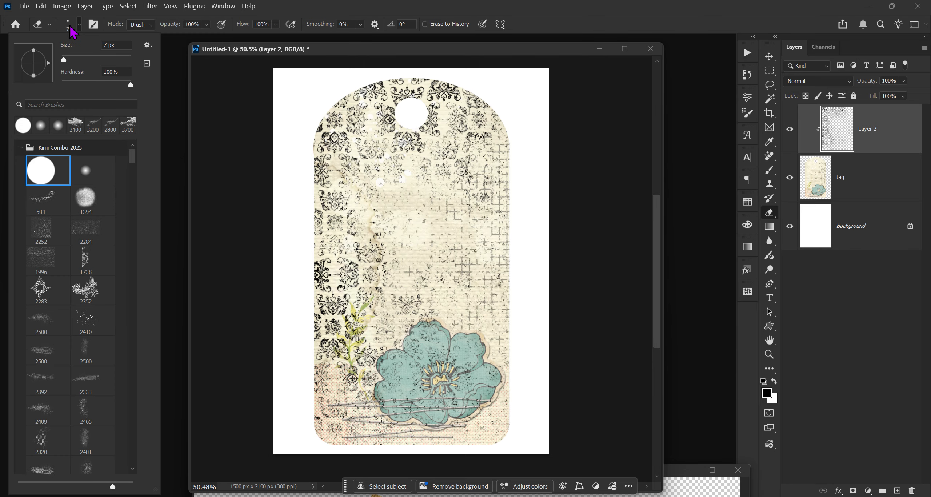
double_click(85, 176)
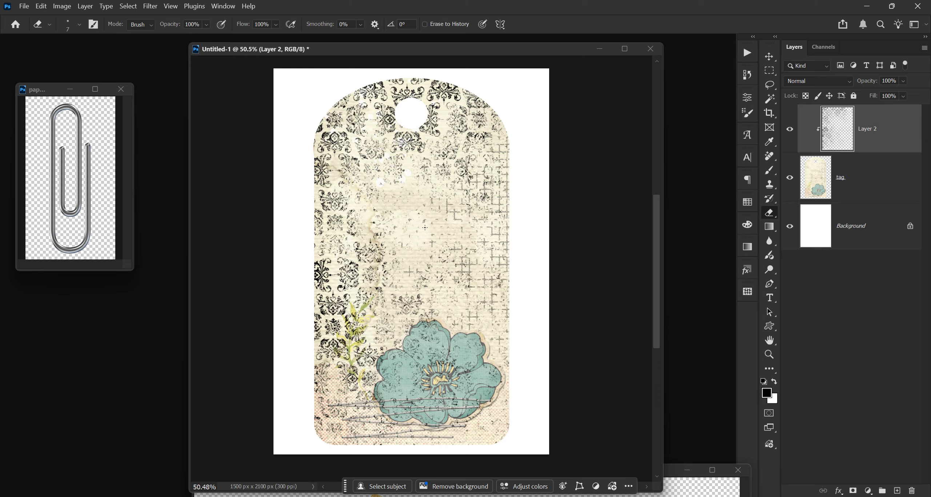
key(bracketright)
key(bracketright)
key(bracketright)
key(bracketright)
key(bracketright)
key(bracketright)
key(bracketright)
key(bracketright)
key(bracketright)
key(bracketright)
key(bracketright)
key(bracketright)
key(bracketright)
key(bracketright)
key(bracketright)
key(bracketright)
key(bracketright)
key(bracketright)
key(bracketright)
key(bracketright)
key(7)
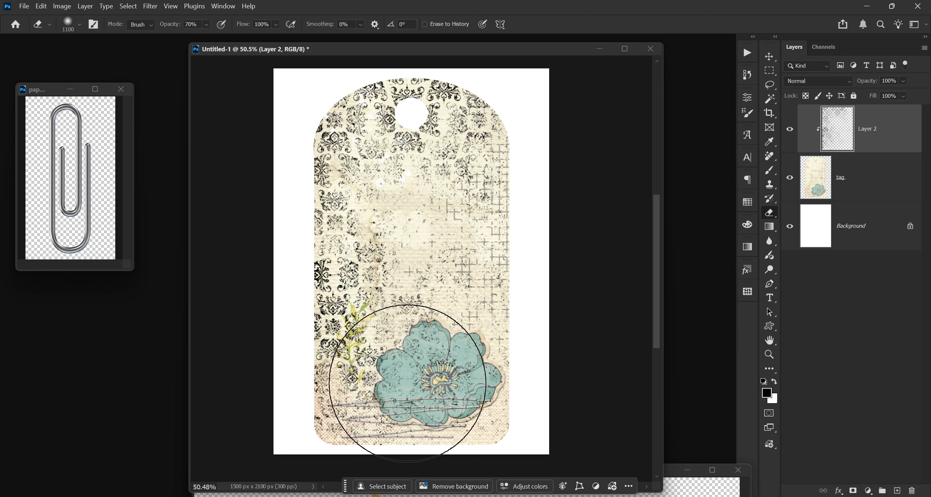
mouse_move(435, 370)
mouse_down()
mouse_move(461, 395)
mouse_move(460, 381)
mouse_move(434, 397)
mouse_up()
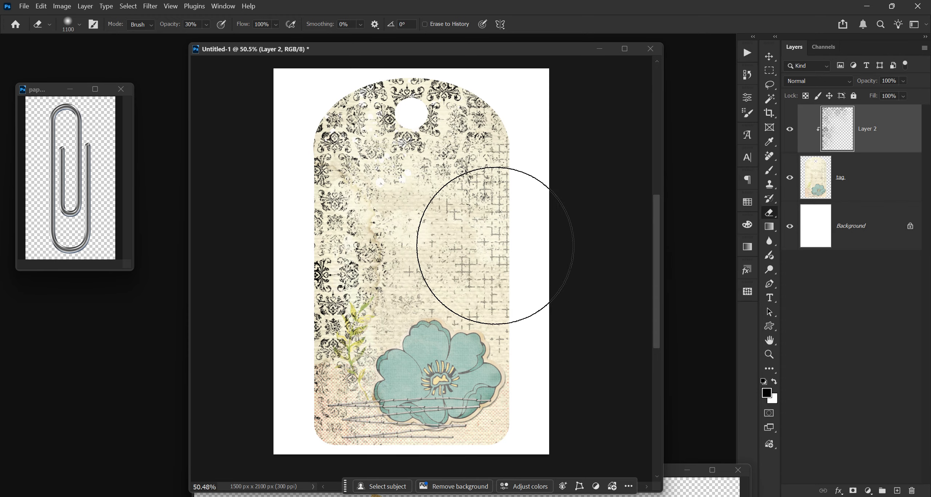
key(3)
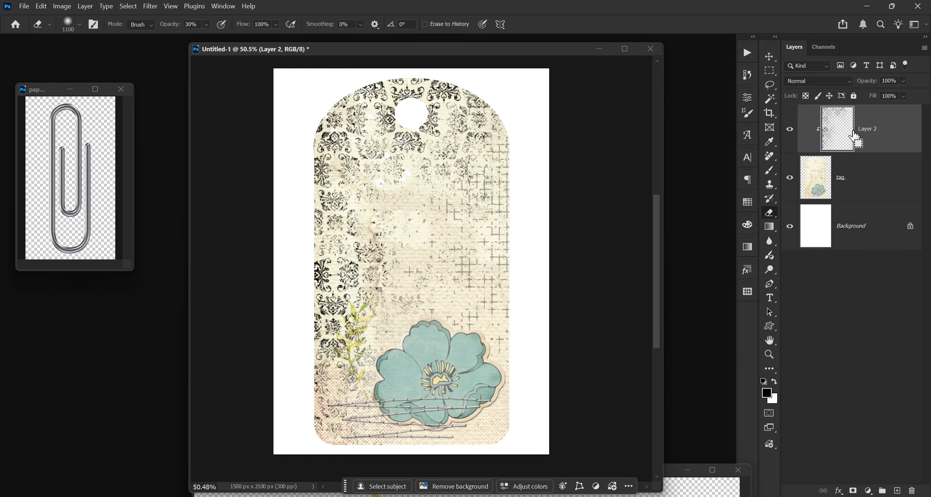
Step: Merge the damask layer down into the tag layer and close the Gold Stars image window
key(ctrl+e)
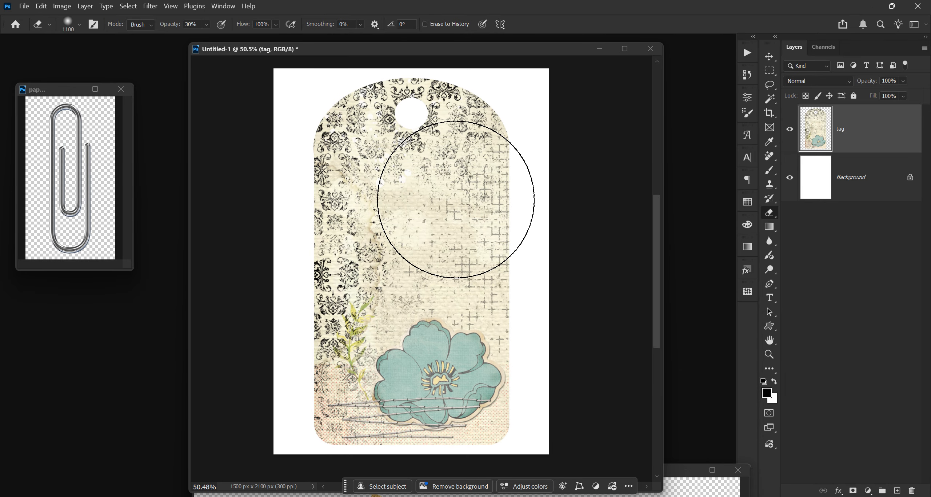
click(701, 489)
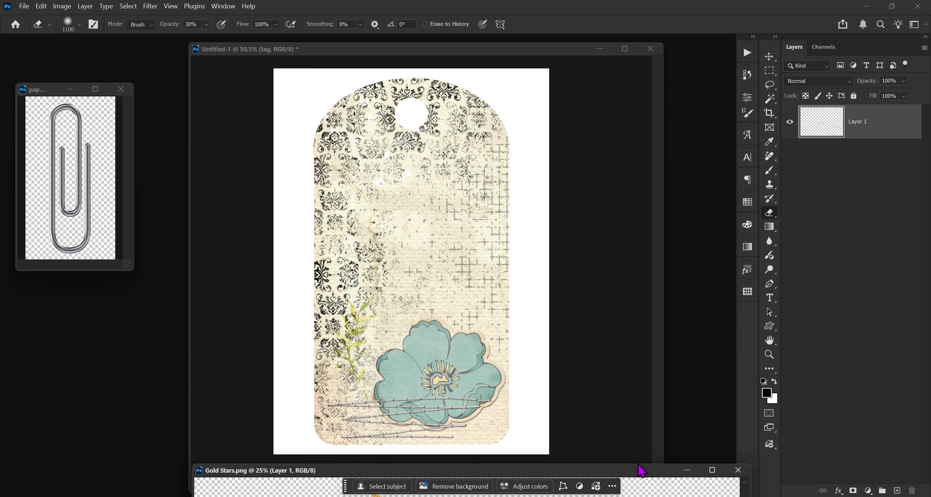
drag(640, 467, 615, 324)
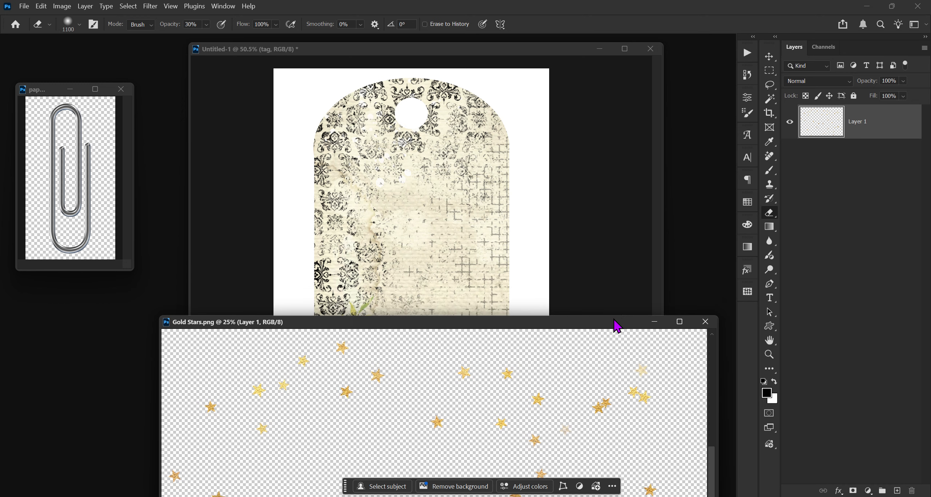
click(706, 322)
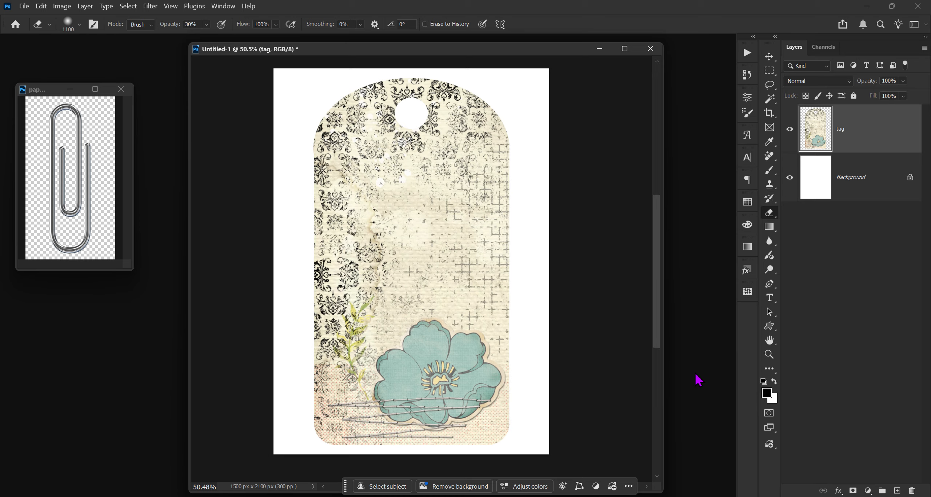
Step: Add a new layer and type the text "Have a nice Day!" on the tag
click(896, 491)
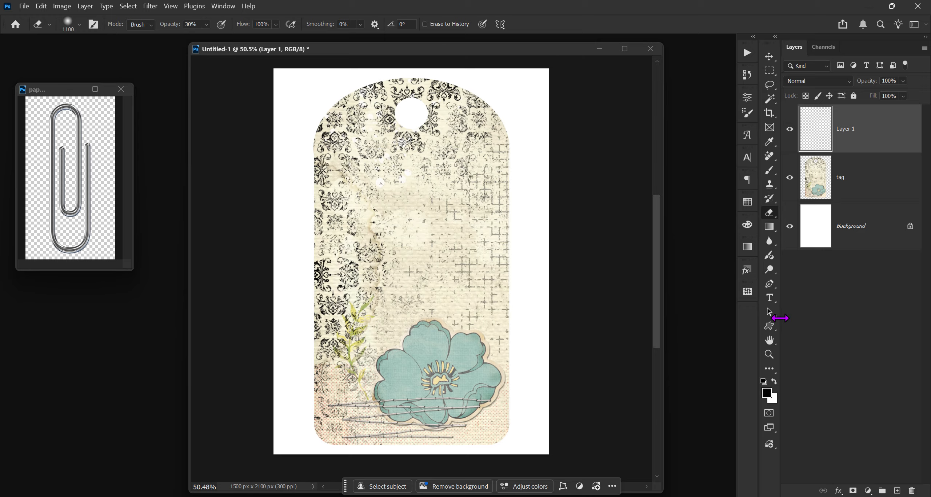
click(770, 298)
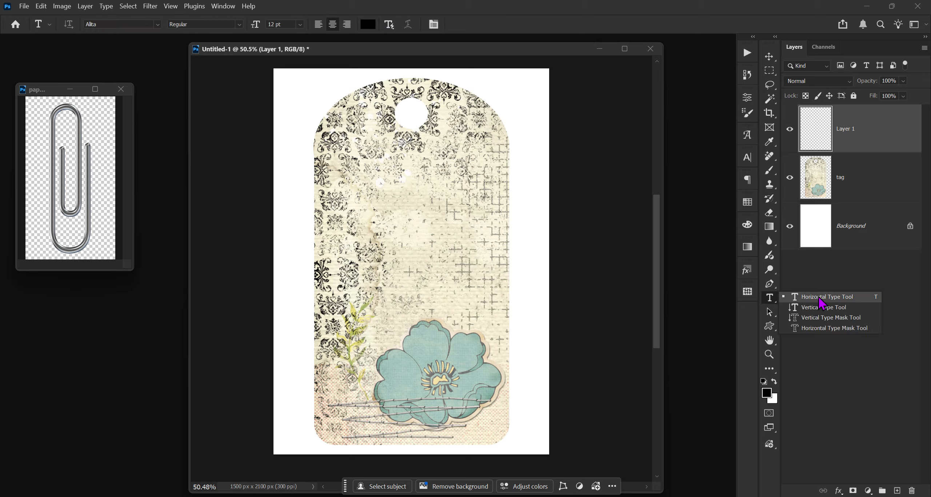
click(820, 298)
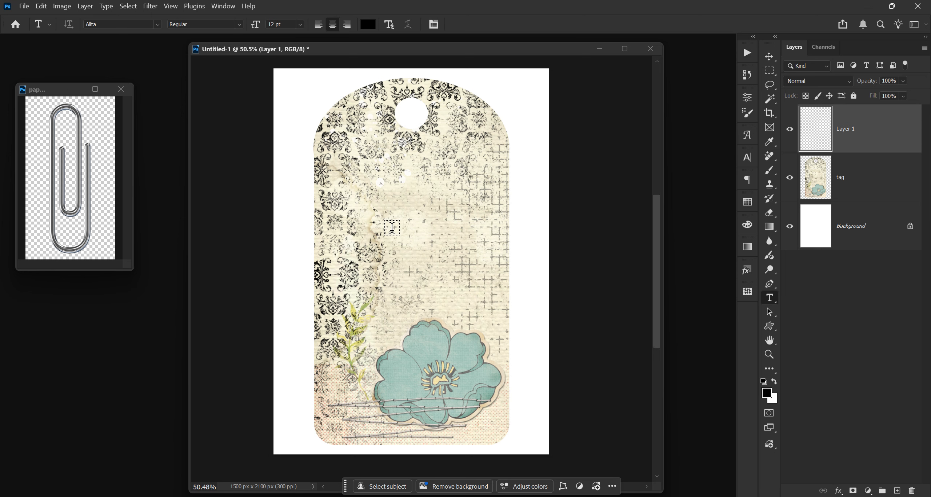
click(393, 226)
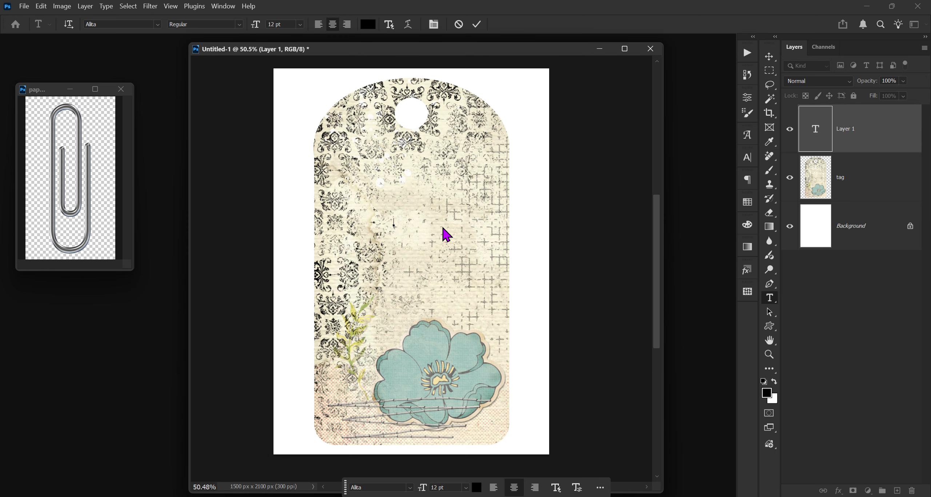
text(A)
text(ola a )
text(nice)
text( Da)
text(y)
text(!)
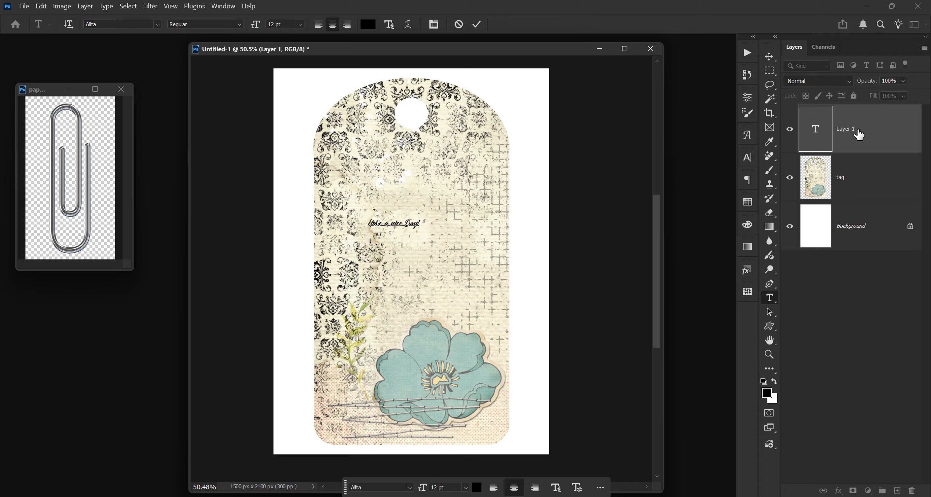
click(859, 142)
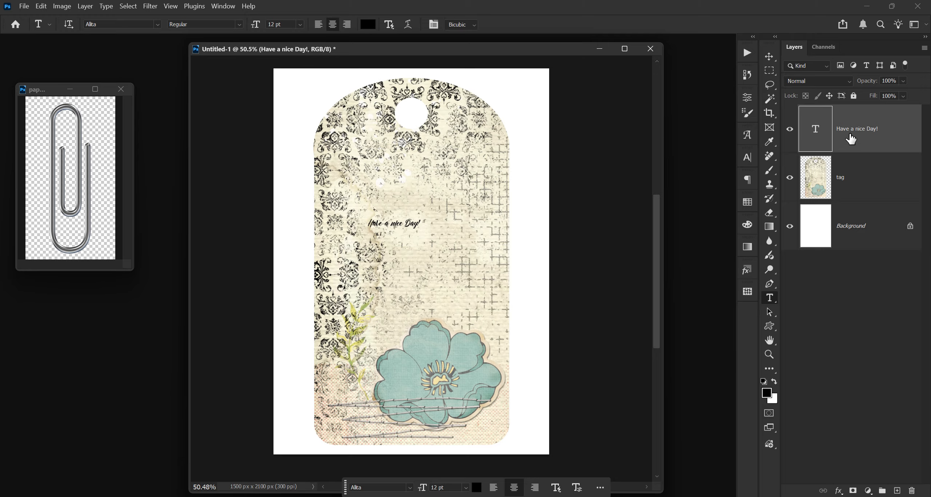
Step: Scale the text to about 217% and place it just above the flower
key(ctrl+t)
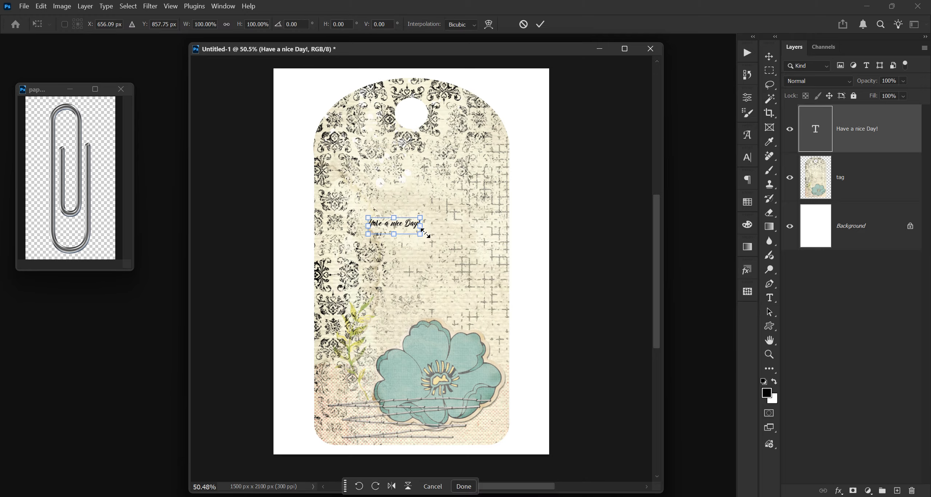
drag(420, 233, 461, 318)
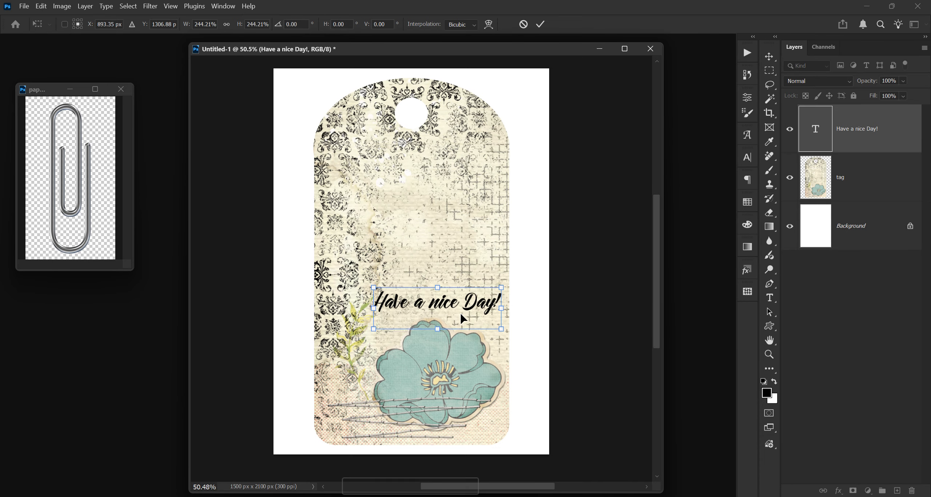
drag(374, 286, 387, 291)
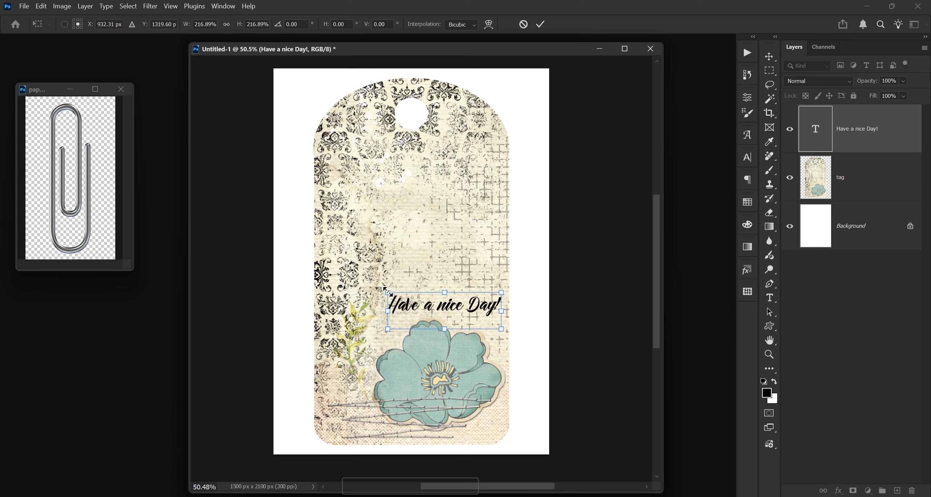
drag(447, 310, 444, 311)
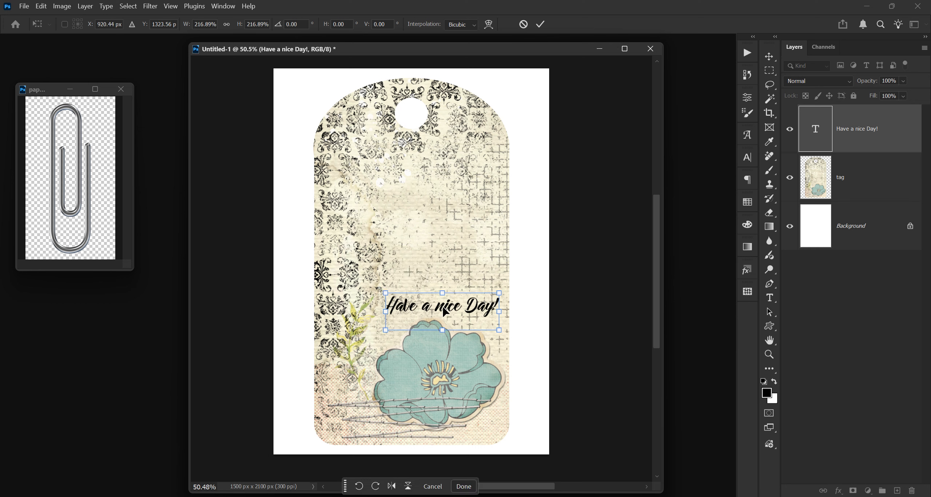
key(Return)
Step: Duplicate the tag layer
key(t)
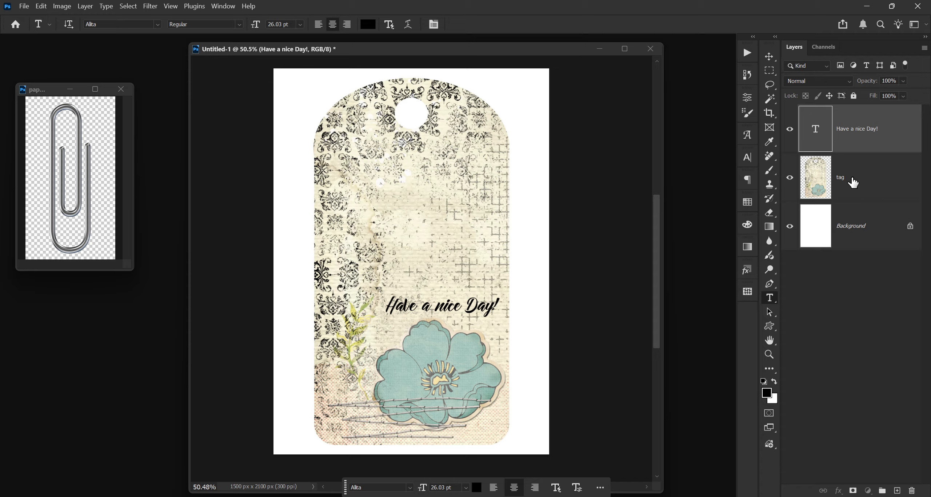
click(850, 182)
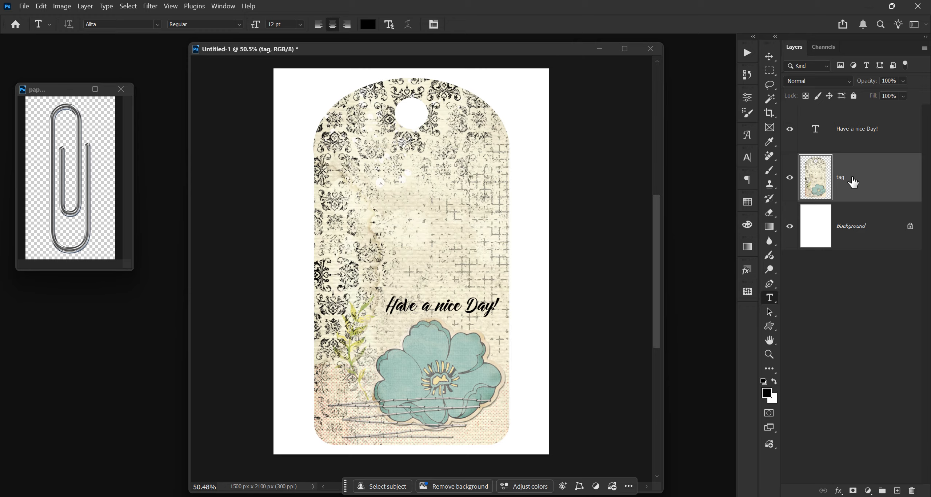
key(ctrl+j)
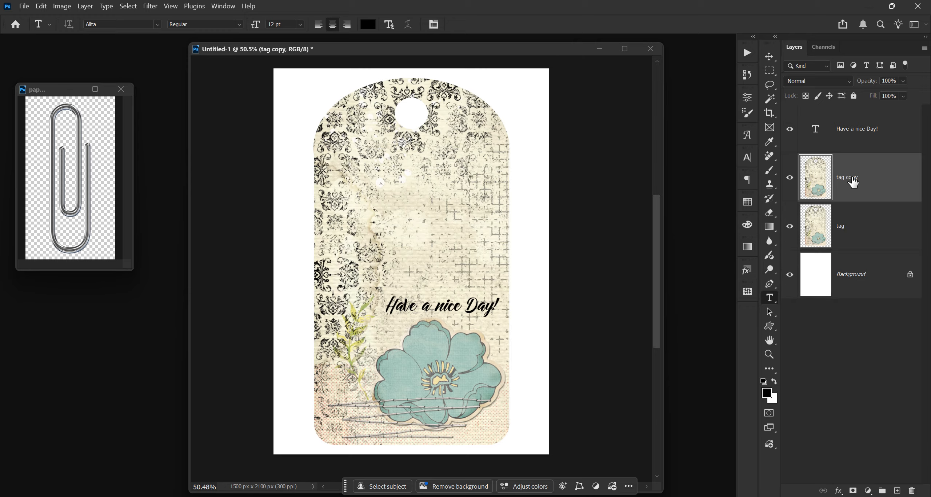
Step: Fill the original tag layer with black preserving transparency and nudge it slightly down and right as a shadow
click(858, 224)
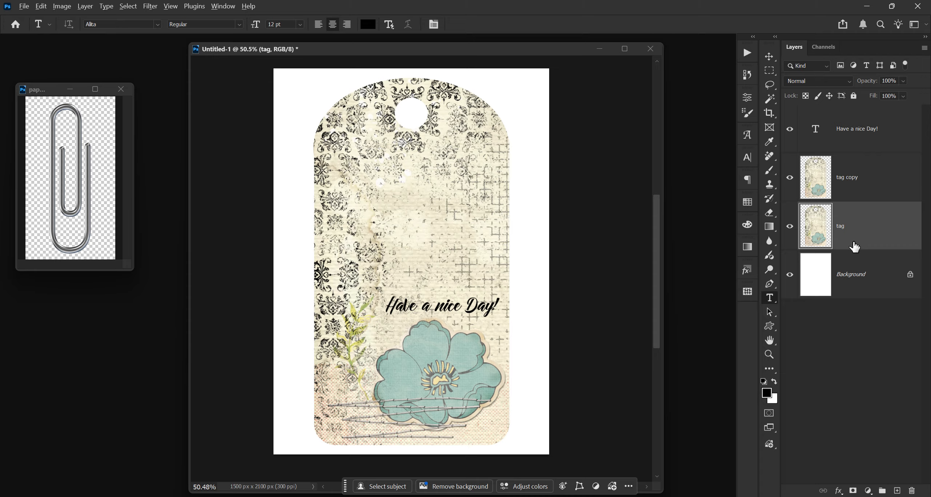
key(shift+alt+BackSpace)
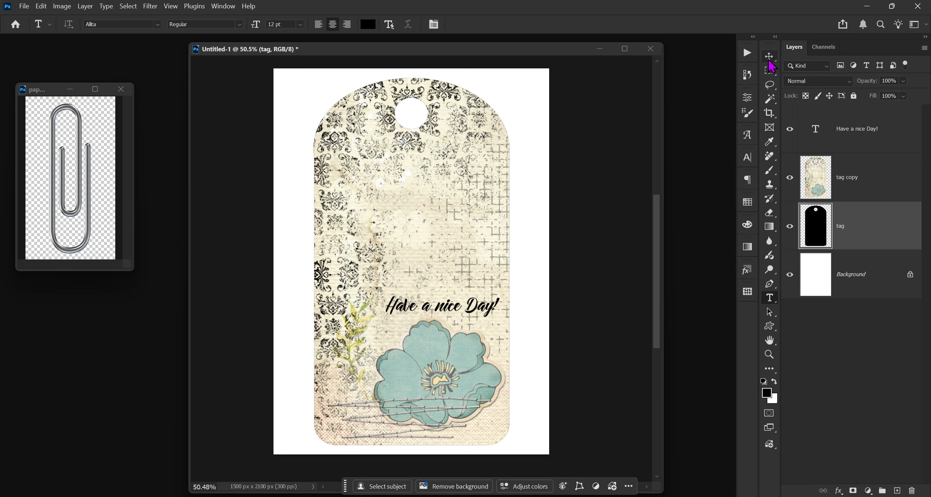
click(769, 57)
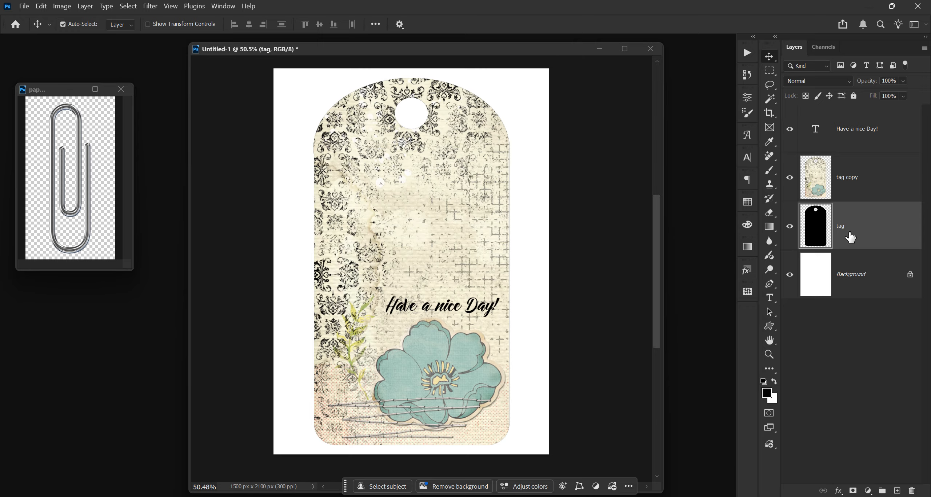
key(Down)
key(Down)
key(Down)
key(Right)
key(Right)
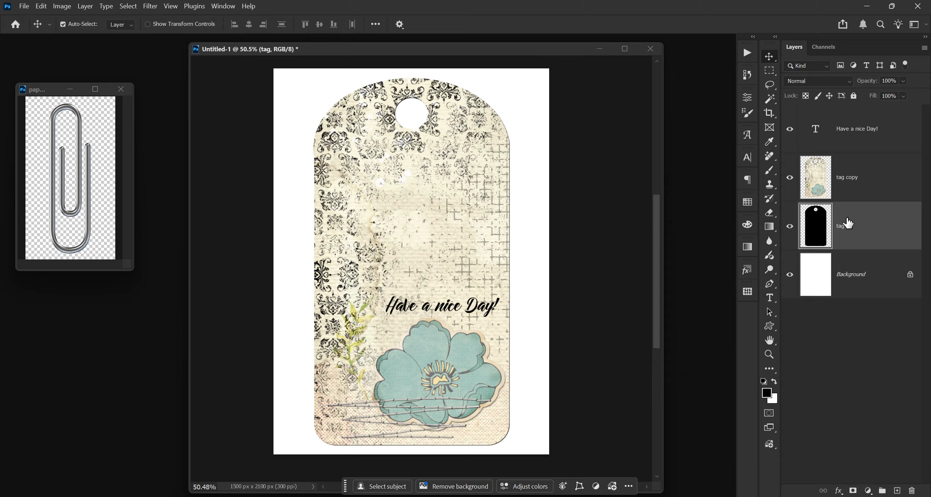
Step: Duplicate the black shadow layer and hide the original tag layer
key(ctrl)
key(ctrl+j)
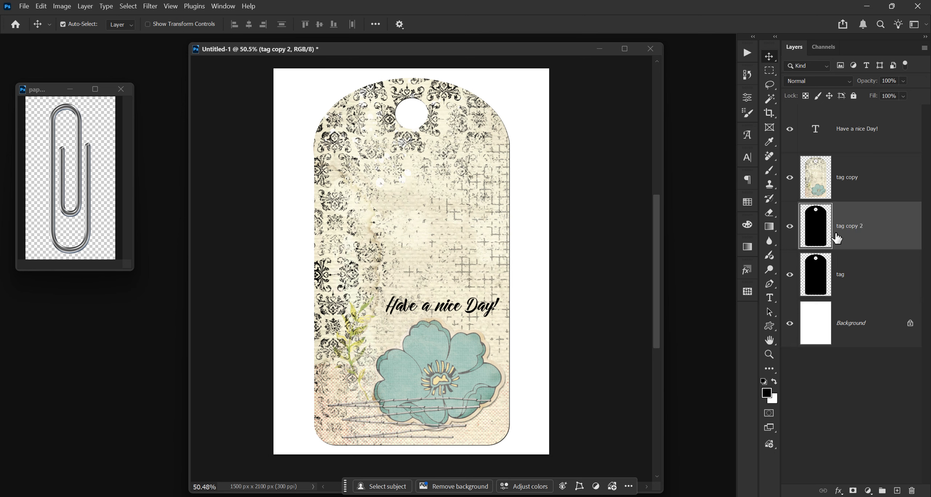
click(790, 275)
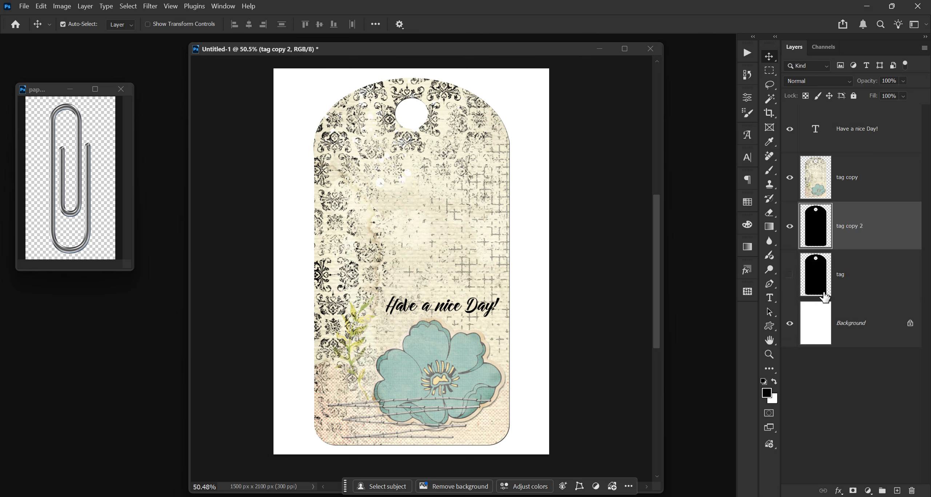
Step: Apply a Gaussian Blur with a radius of 7.2 pixels to the duplicated shadow layer
click(150, 7)
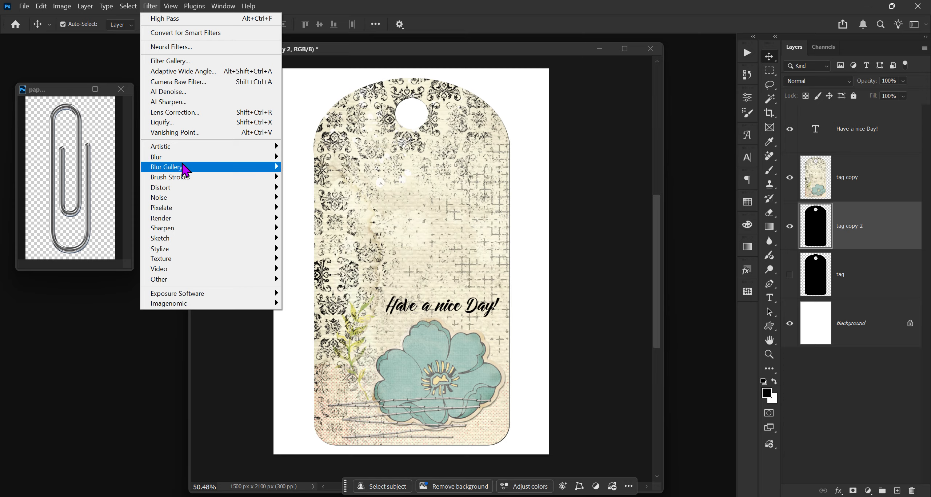
mouse_move(217, 157)
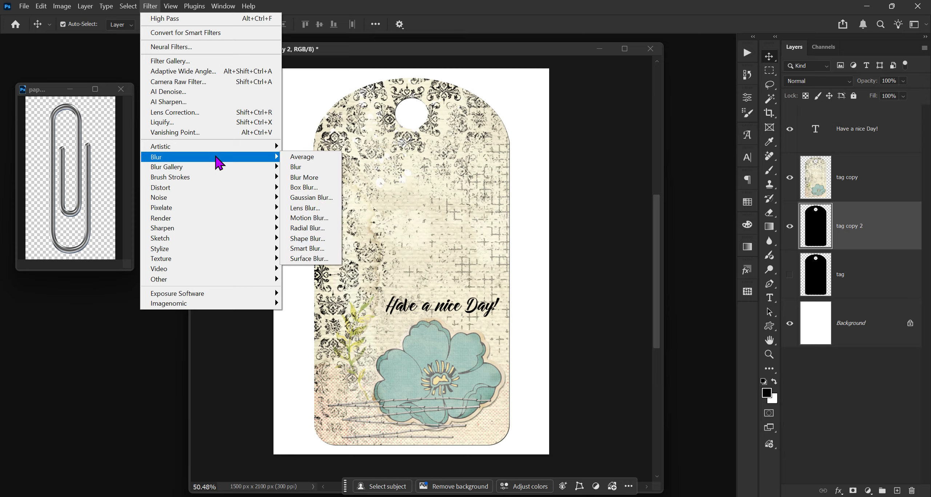
click(304, 197)
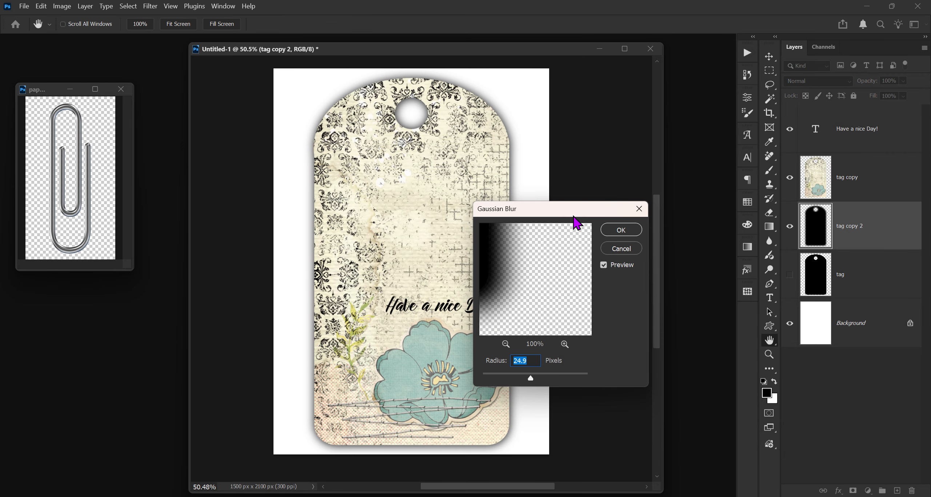
drag(574, 213, 700, 193)
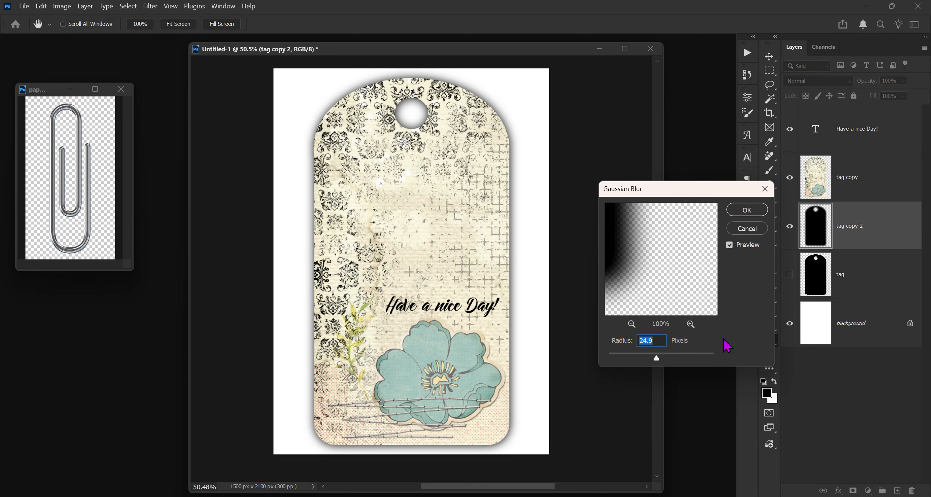
drag(656, 358, 633, 359)
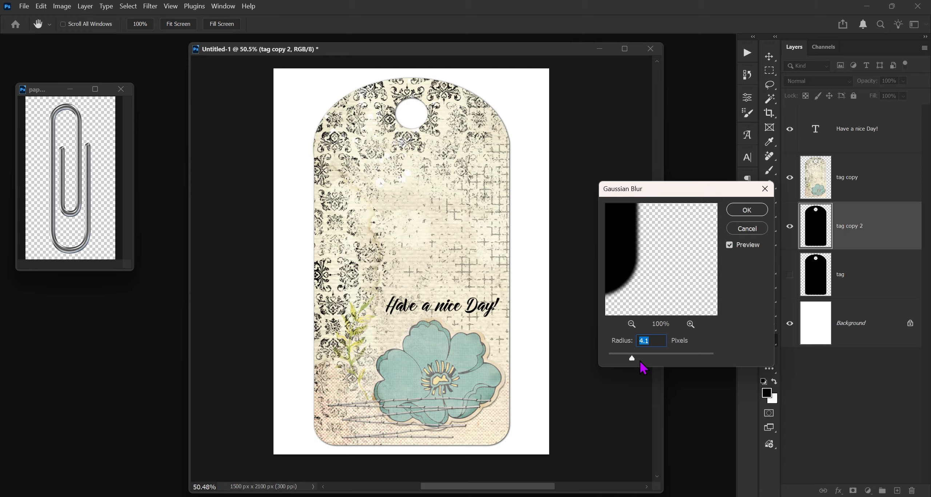
drag(634, 358, 643, 359)
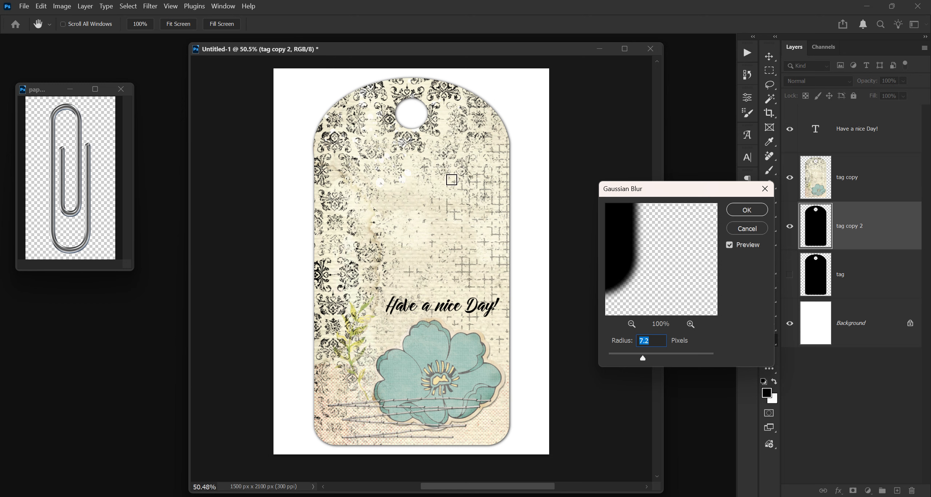
click(747, 210)
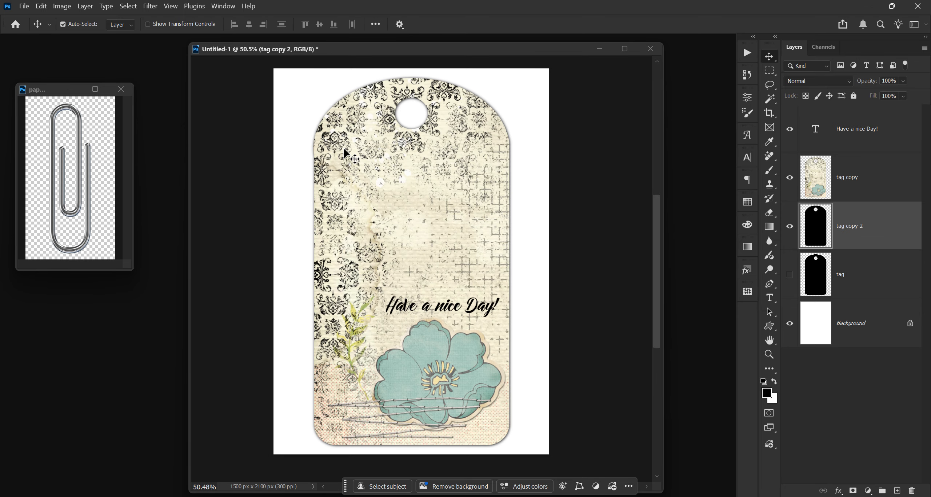
Step: Save the tag as a PNG file named "Finished tag" on the Desktop
click(17, 8)
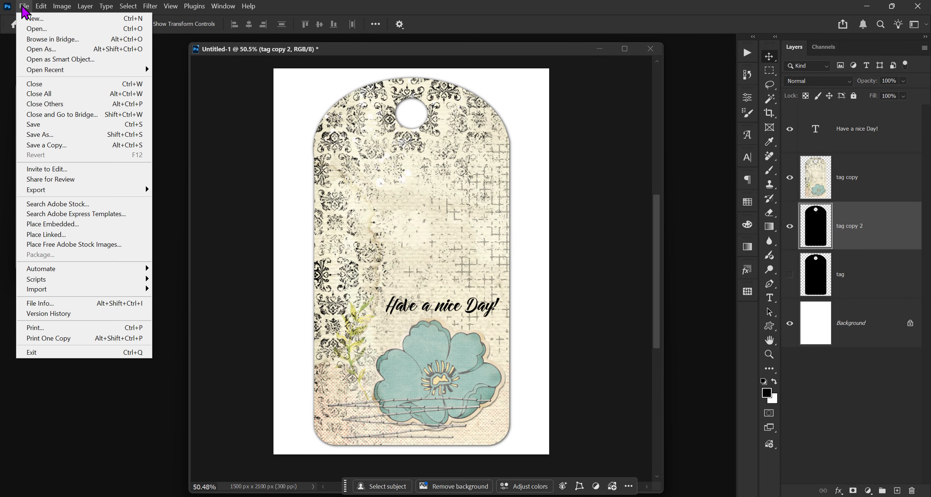
click(36, 137)
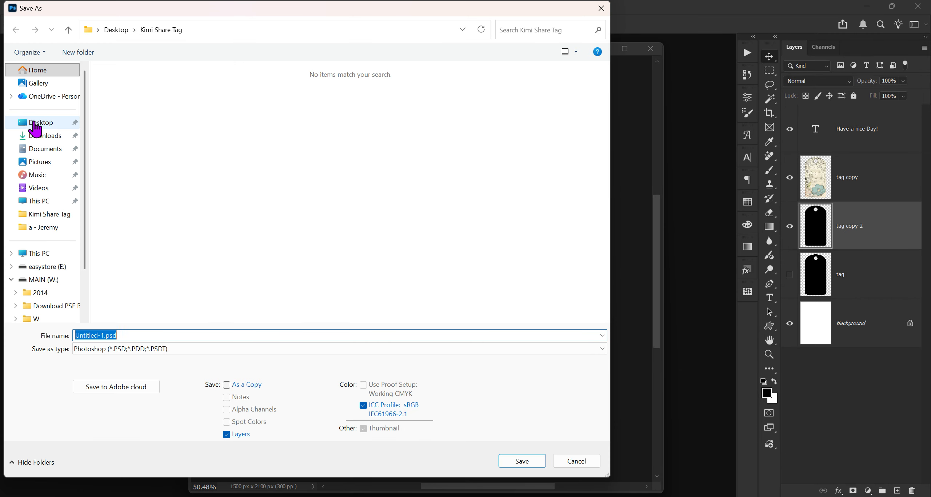
click(37, 123)
click(186, 370)
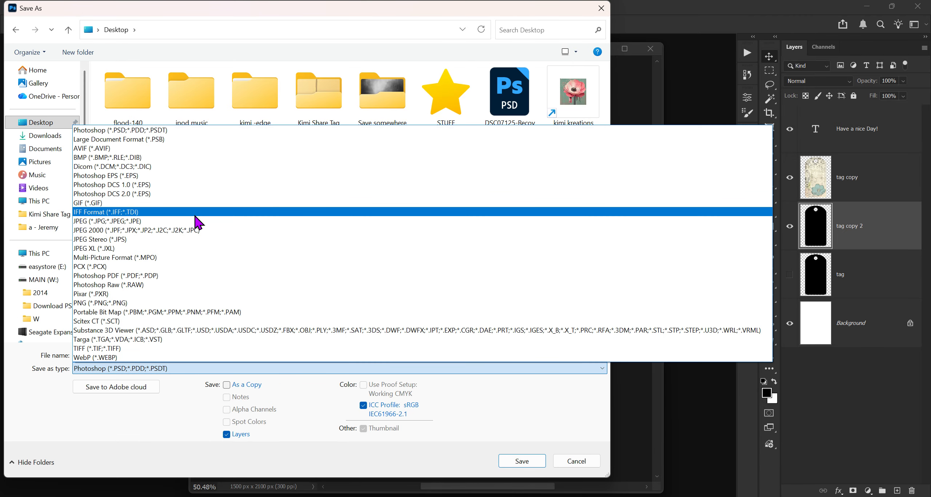
click(171, 303)
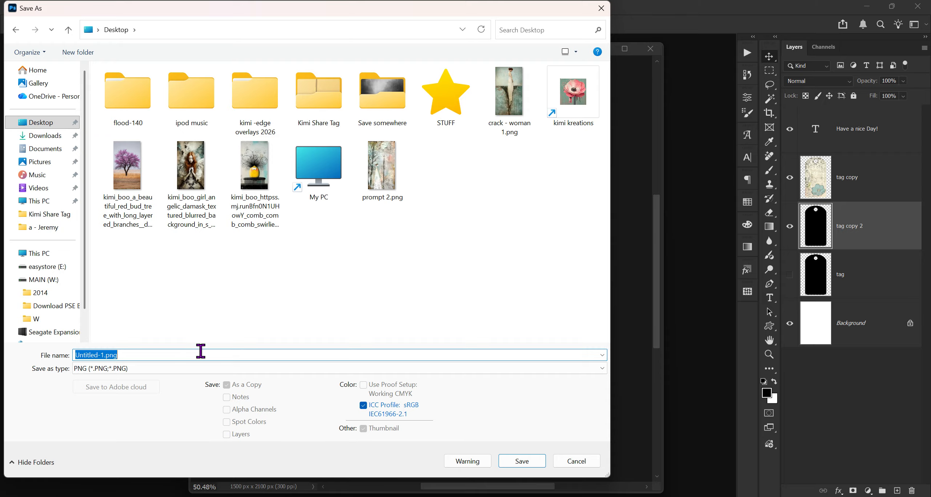
text(Finished)
key(Return)
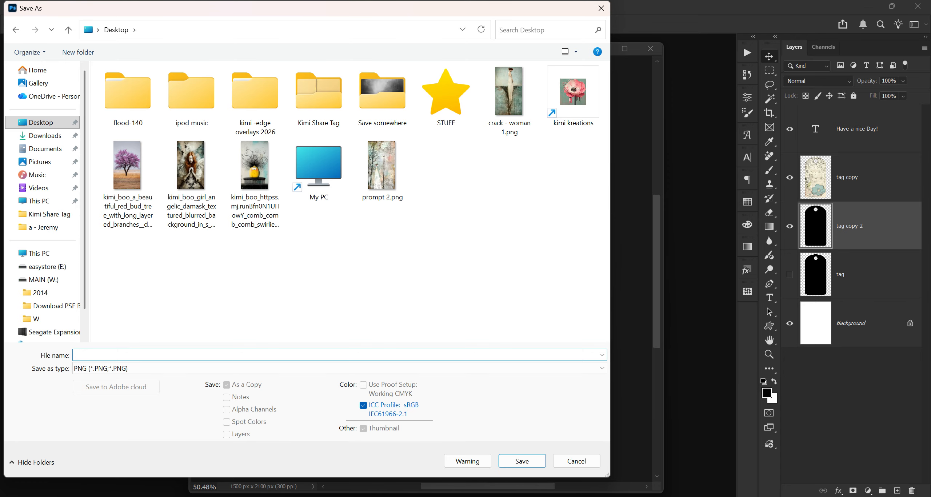
text(Finished tag)
click(521, 464)
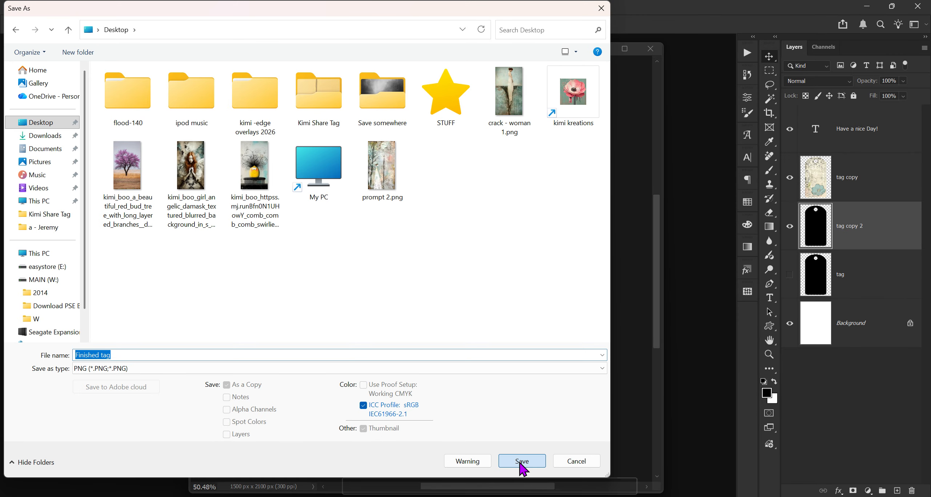
click(546, 149)
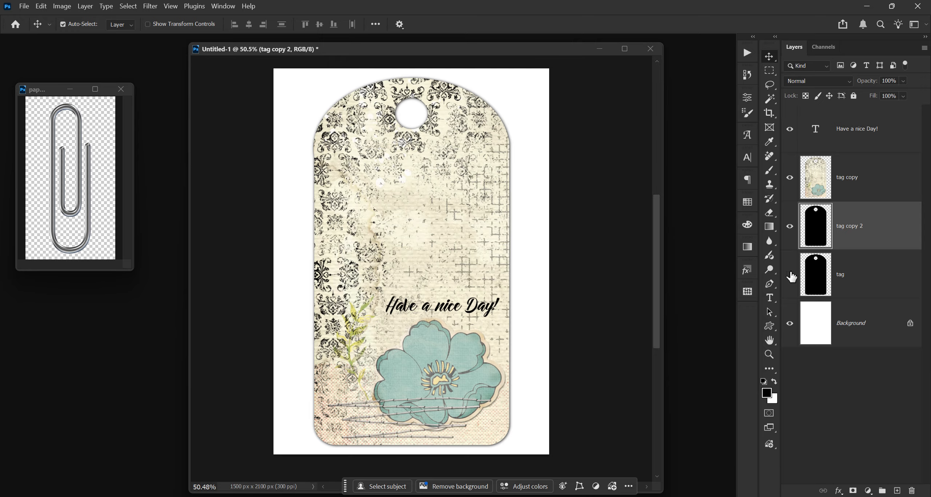
Step: Rename the duplicated shadow layer to "blur"
double_click(849, 229)
text(blur)
key(Return)
Step: Hide the blur, tag copy and text layers and show the original black tag layer
click(789, 226)
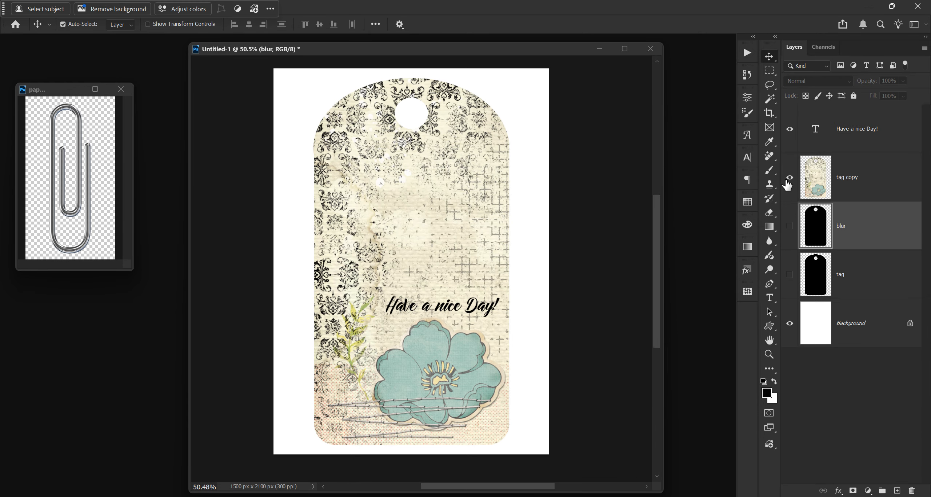
click(789, 179)
click(789, 129)
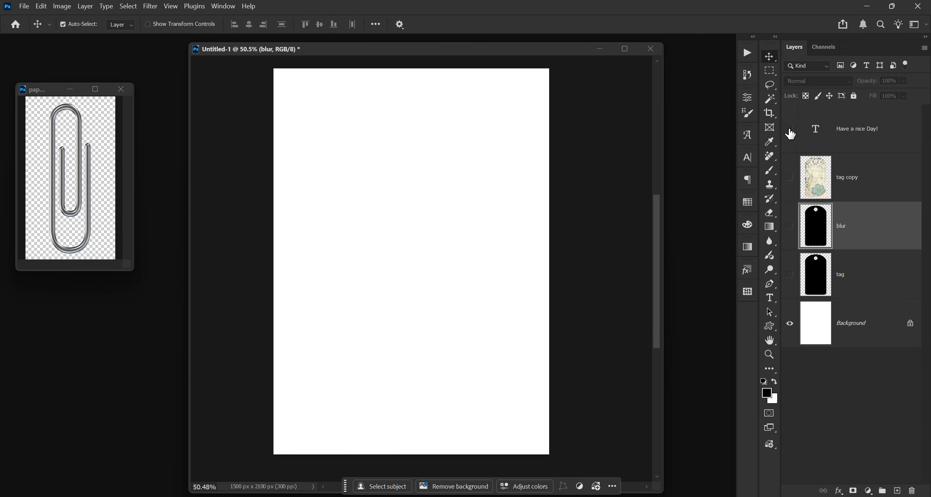
click(790, 274)
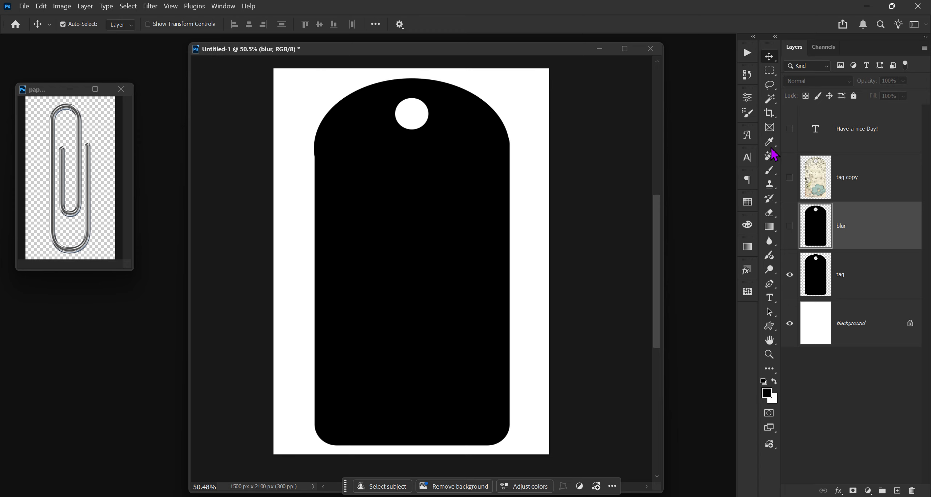
Step: Save the layered document as a Photoshop file named "Finished tag 1" on the Desktop
click(24, 6)
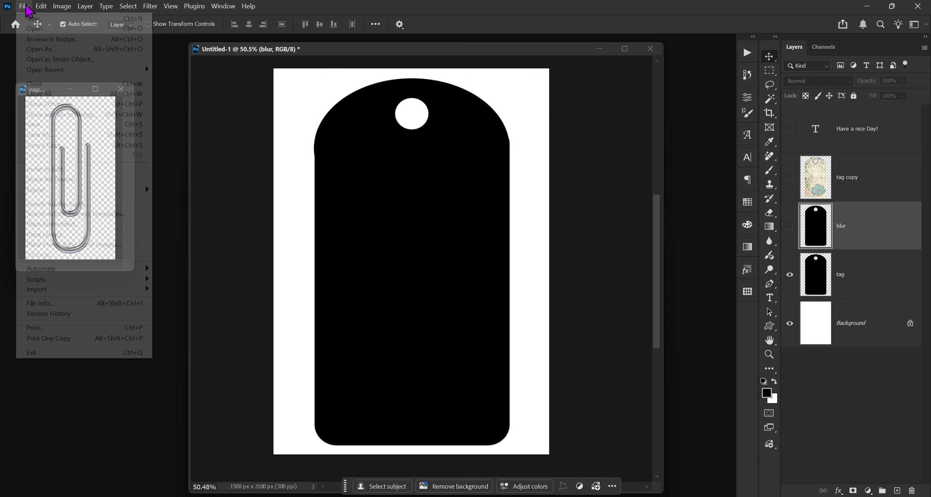
click(40, 134)
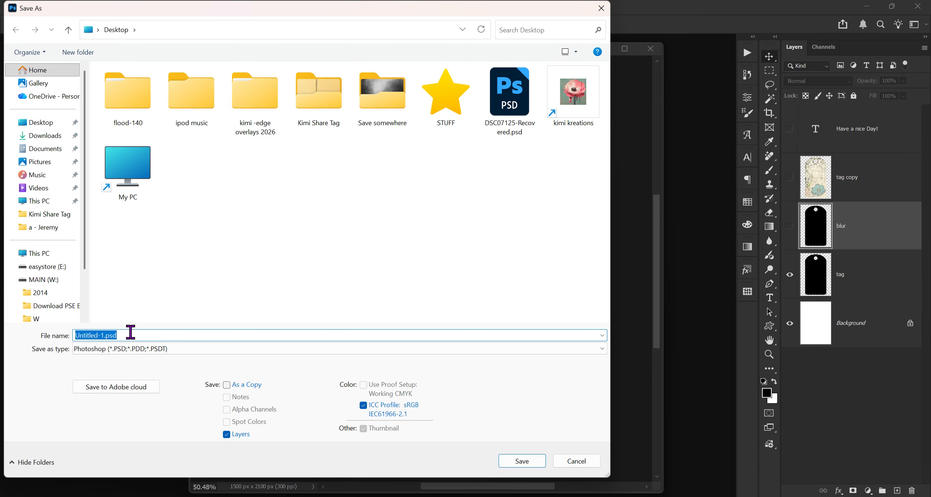
click(130, 331)
drag(130, 332, 55, 336)
text(Finished)
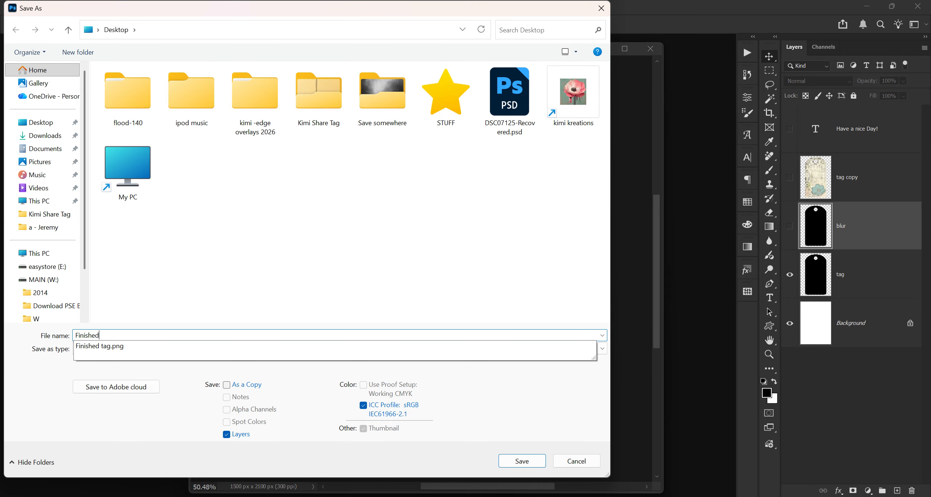
text(d t)
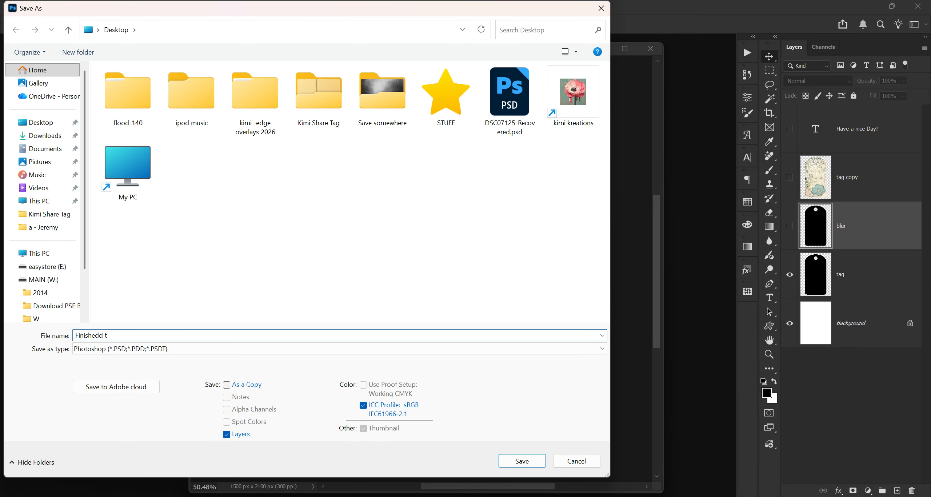
key(BackSpace)
key(BackSpace)
key(BackSpace)
text(t)
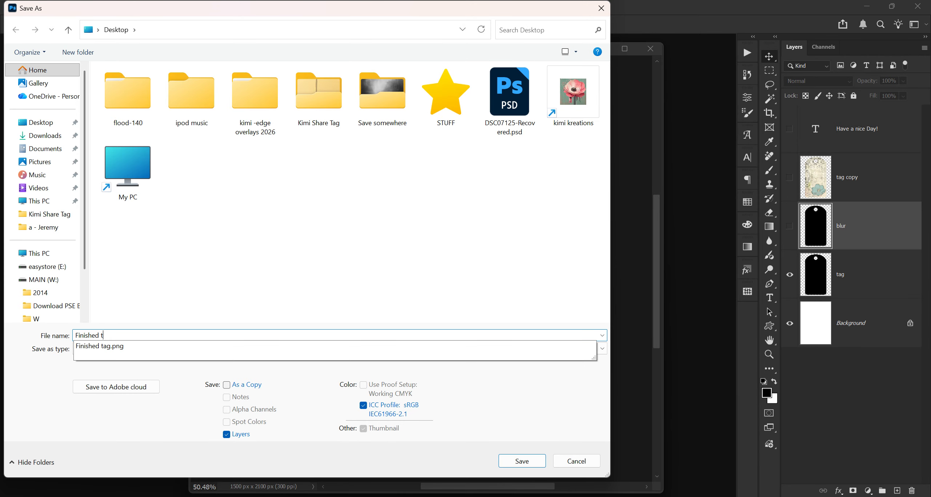
text(ag 1)
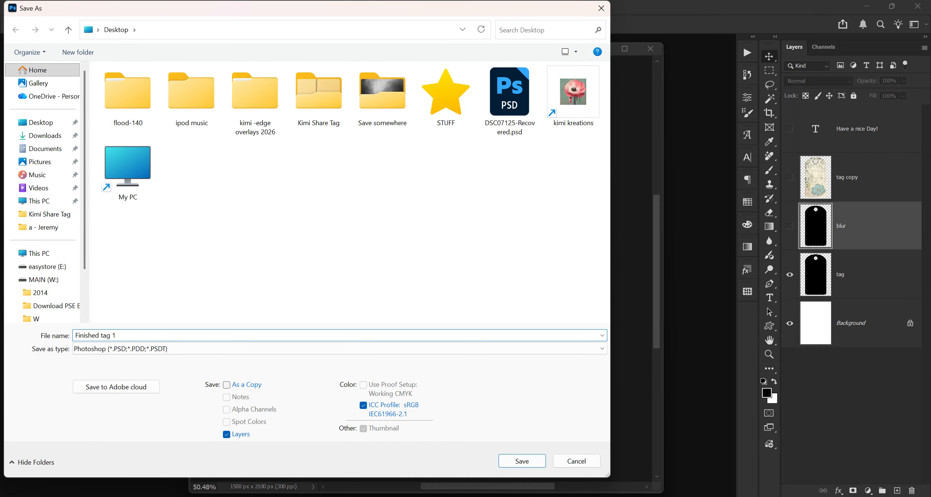
click(522, 461)
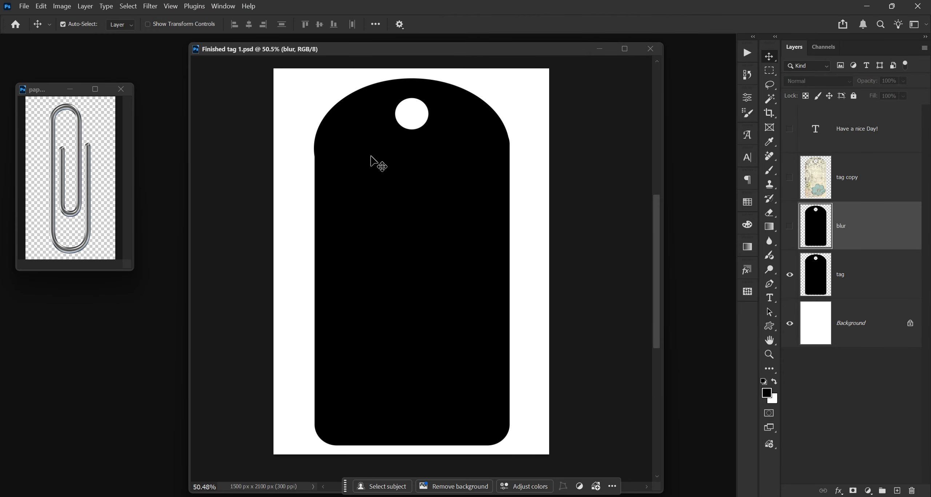